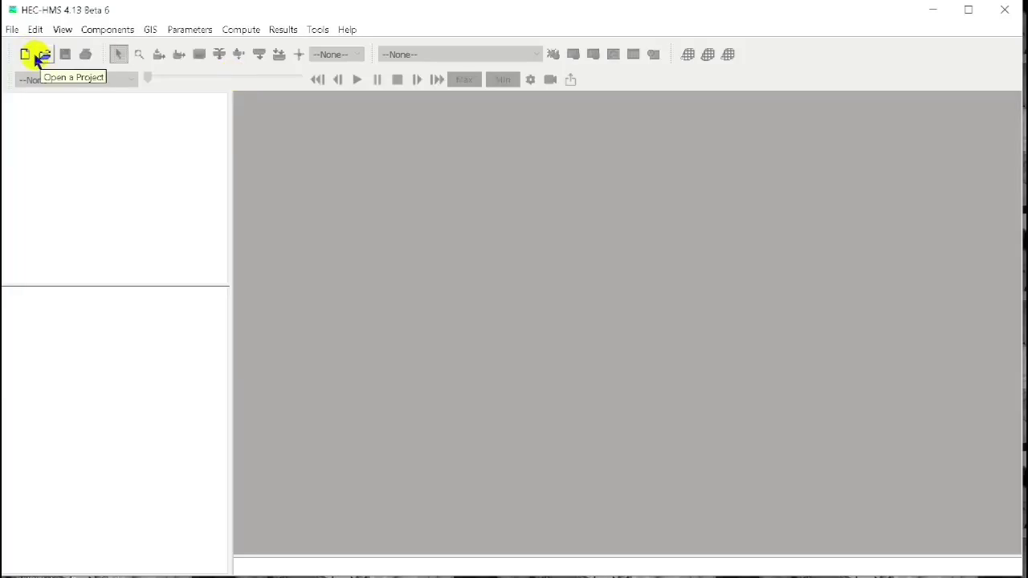
Create project 'hechmstut' with Metric units in the Desktop\hmstut folder.
{"action": "left_click", "coordinate": [25, 54]}
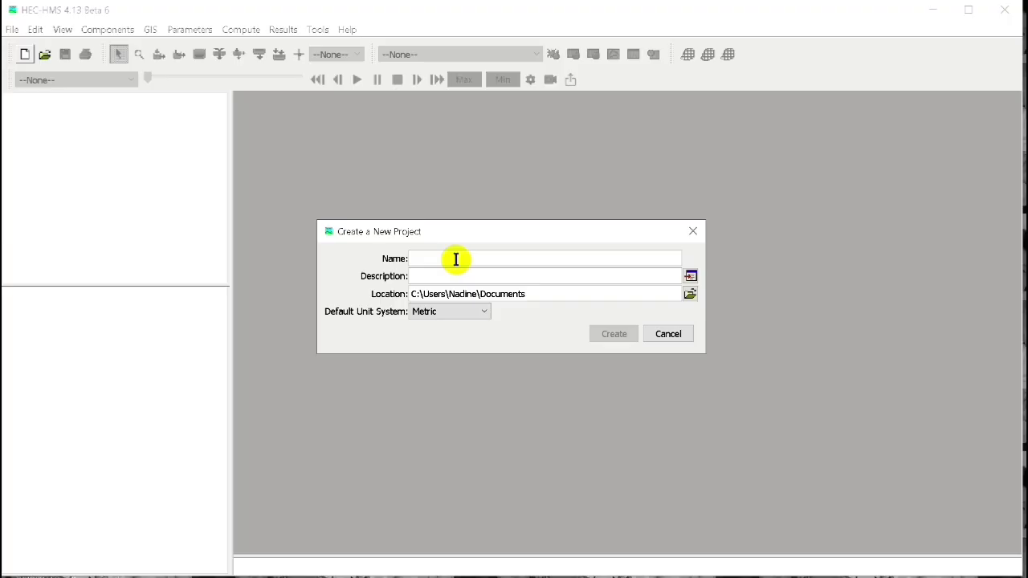
{"action": "type", "text": "hec"}
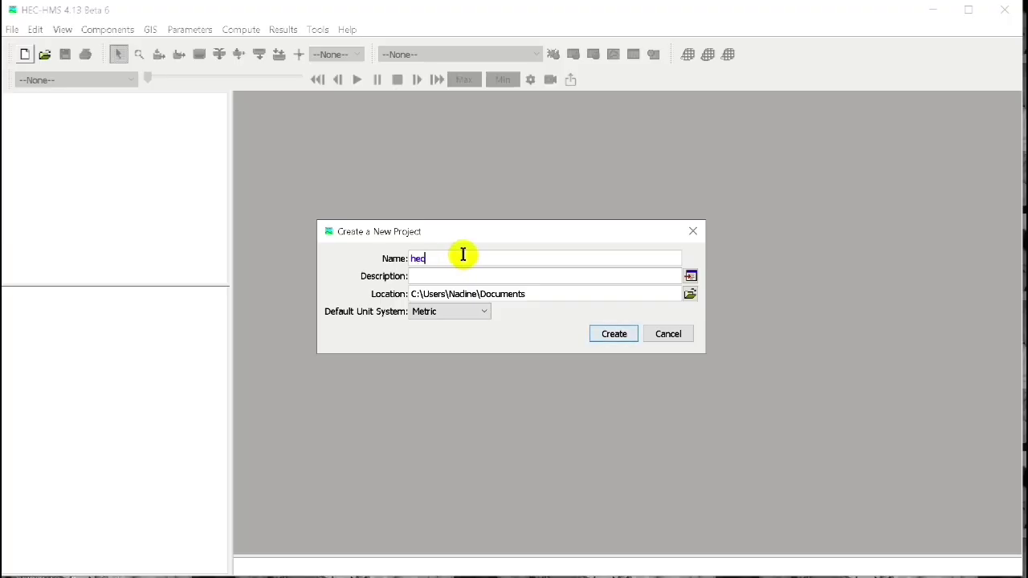
{"action": "type", "text": "hmstut"}
{"action": "left_click", "coordinate": [691, 295]}
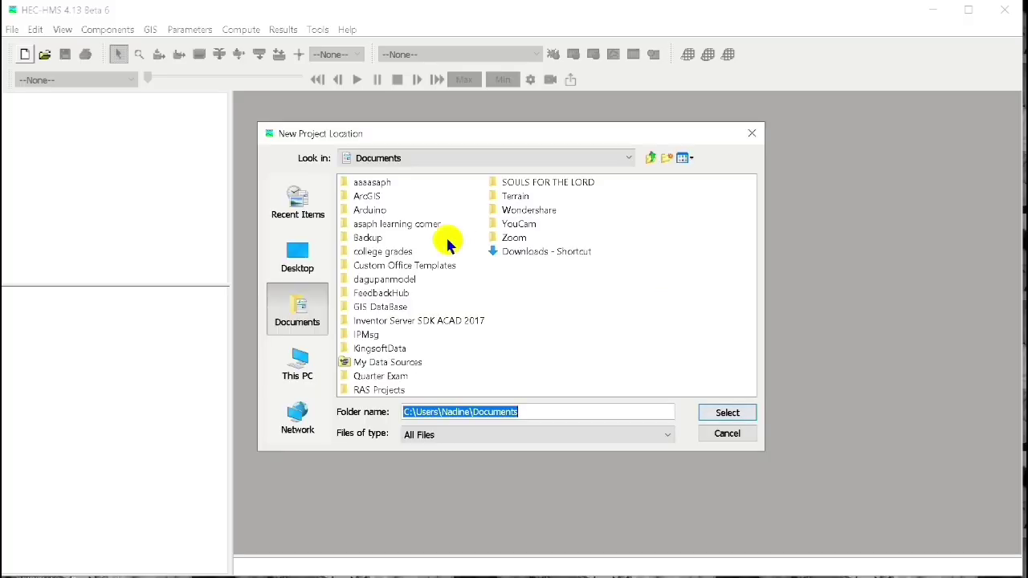
{"action": "left_click", "coordinate": [299, 262]}
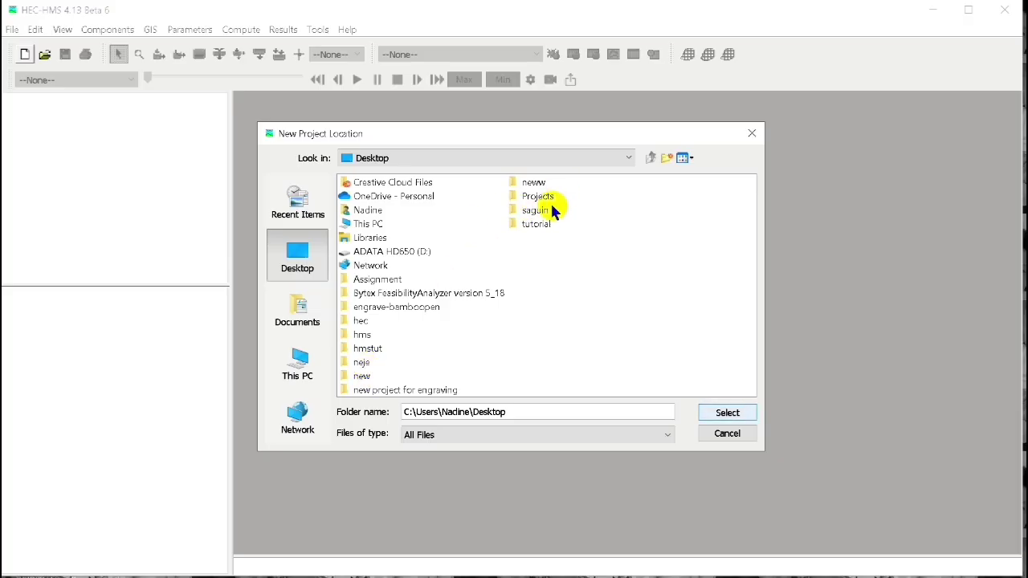
{"action": "left_click", "coordinate": [368, 350]}
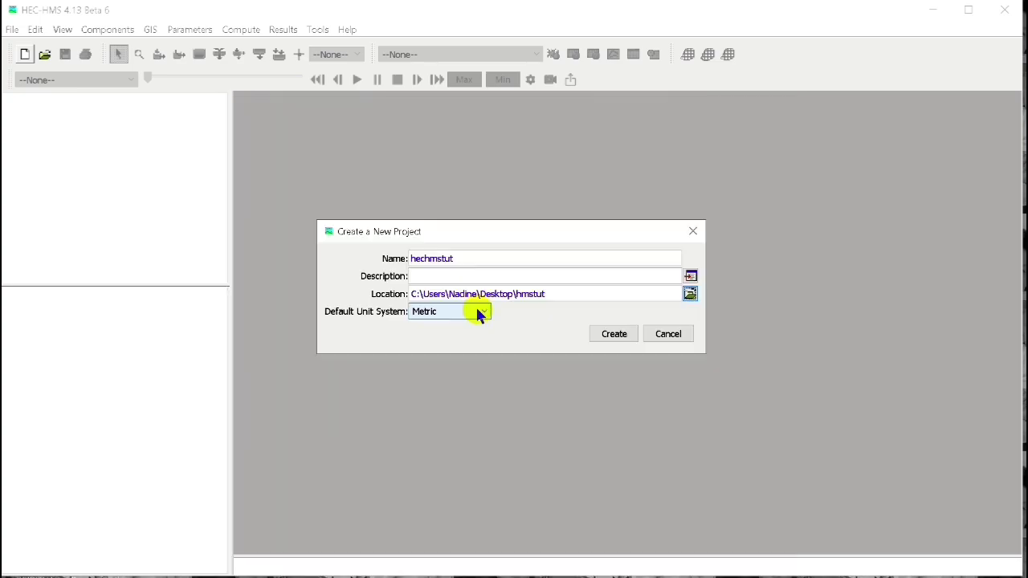
{"action": "left_click", "coordinate": [478, 312]}
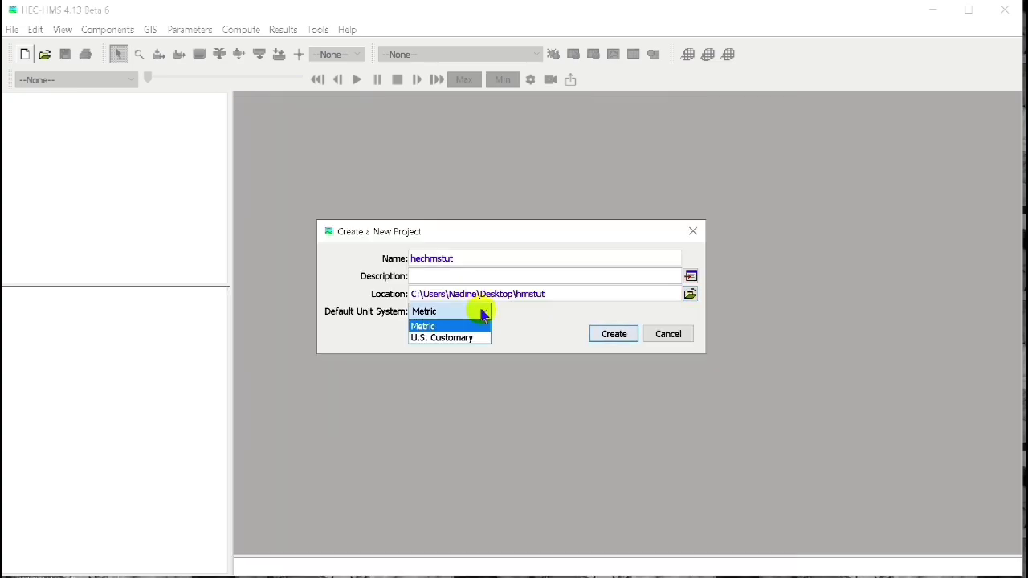
{"action": "left_click", "coordinate": [478, 313]}
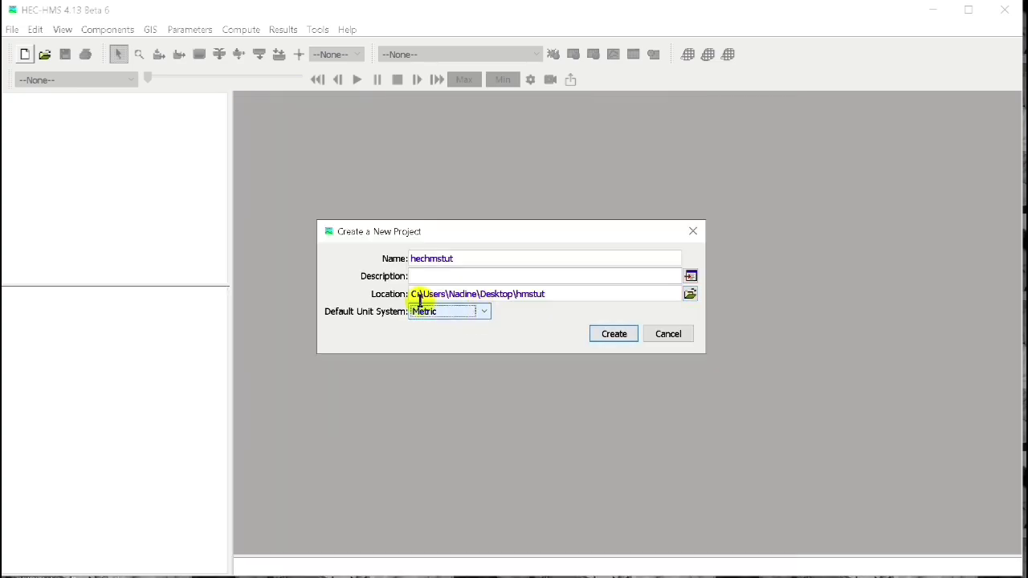
{"action": "left_click", "coordinate": [625, 336]}
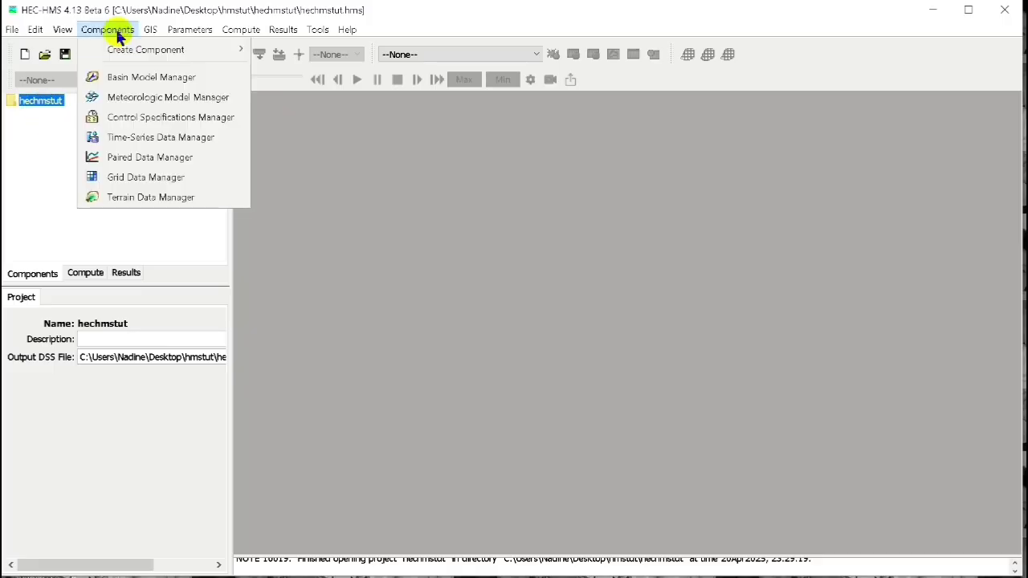
Add basin model 'Basin 1' in the Basin Model Manager and open its map window.
{"action": "left_click", "coordinate": [145, 80]}
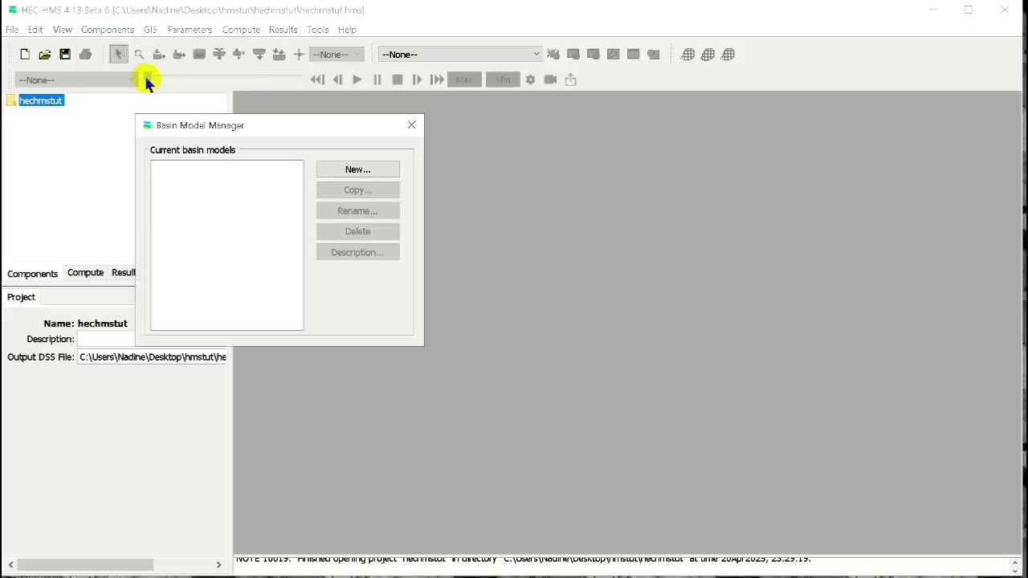
{"action": "left_click", "coordinate": [369, 172]}
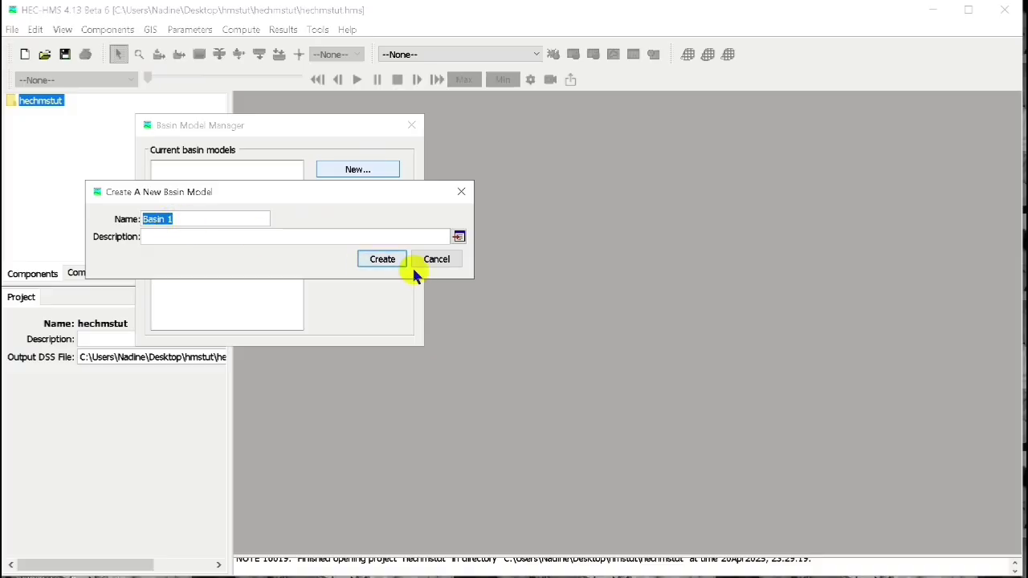
{"action": "left_click", "coordinate": [384, 259]}
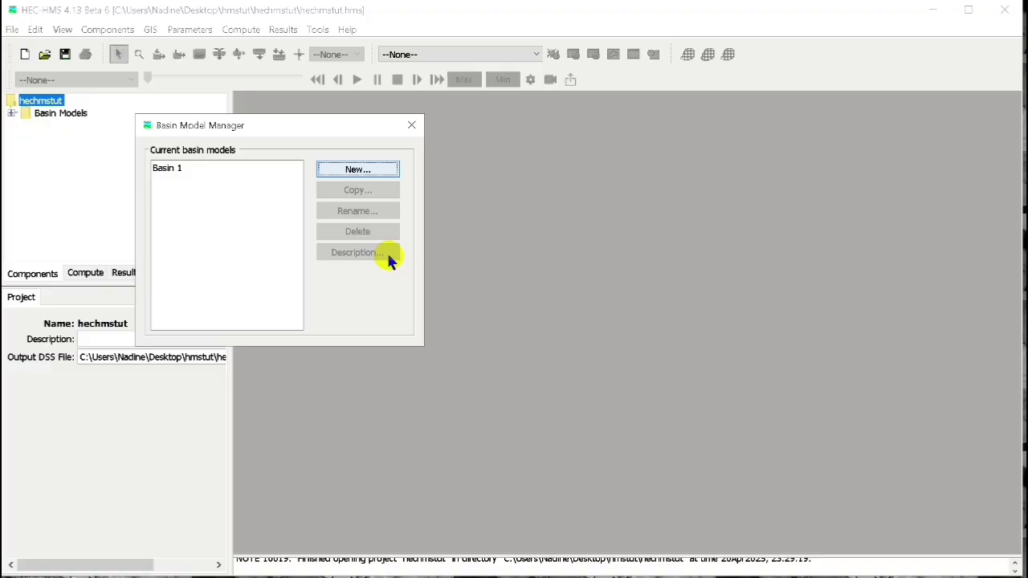
{"action": "left_click", "coordinate": [410, 125]}
{"action": "left_click", "coordinate": [12, 114]}
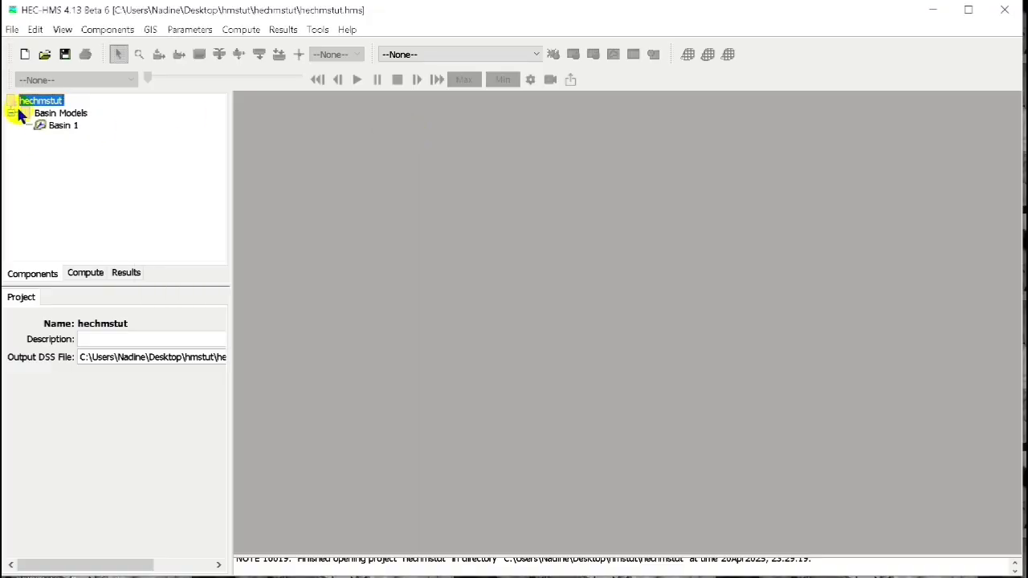
{"action": "left_click", "coordinate": [65, 127]}
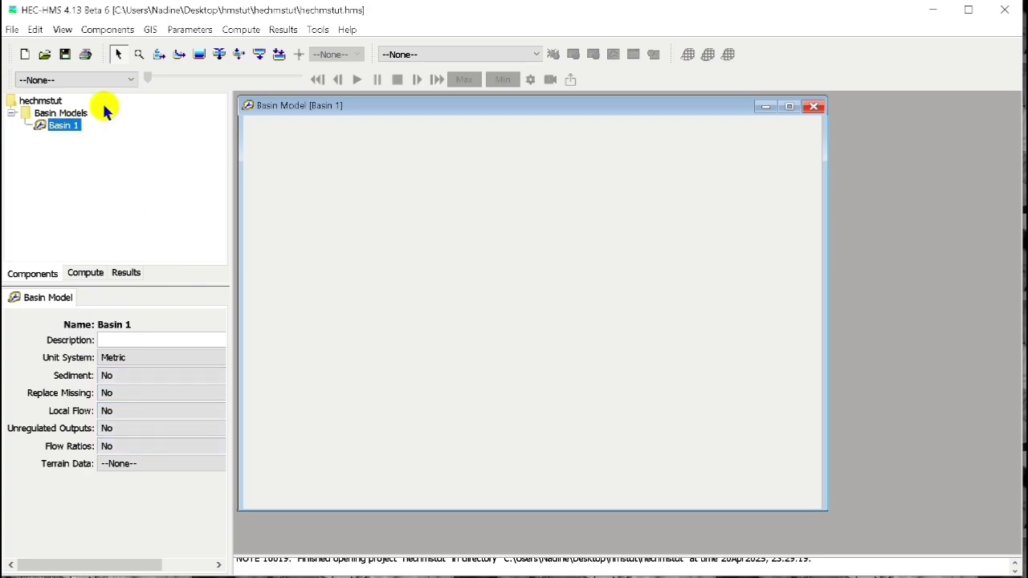
Set Basin 1's coordinate system to PRS92 Transverse Mercator from Projection.prj.
{"action": "left_click", "coordinate": [149, 30]}
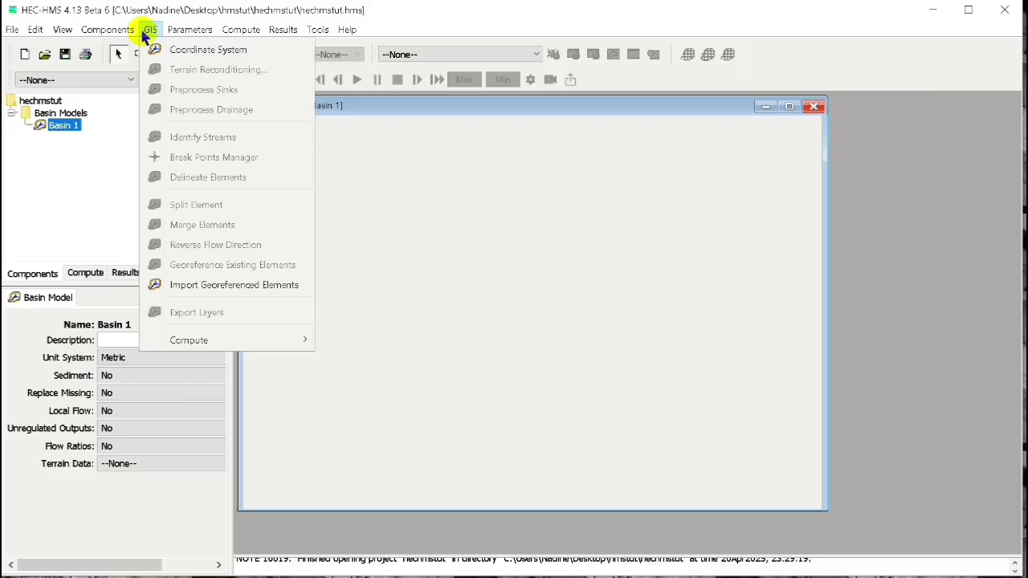
{"action": "left_click", "coordinate": [198, 53]}
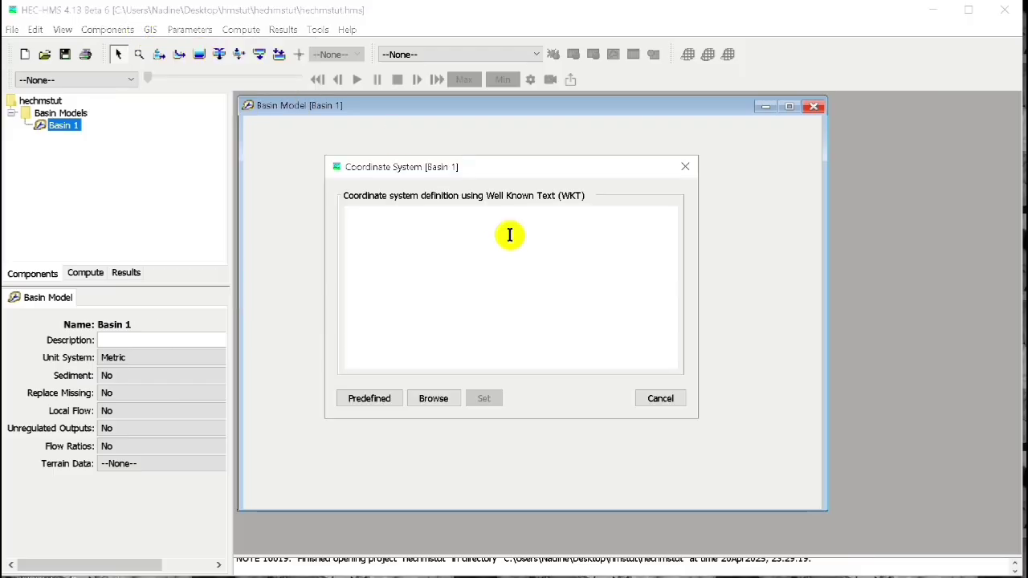
{"action": "left_click", "coordinate": [436, 401]}
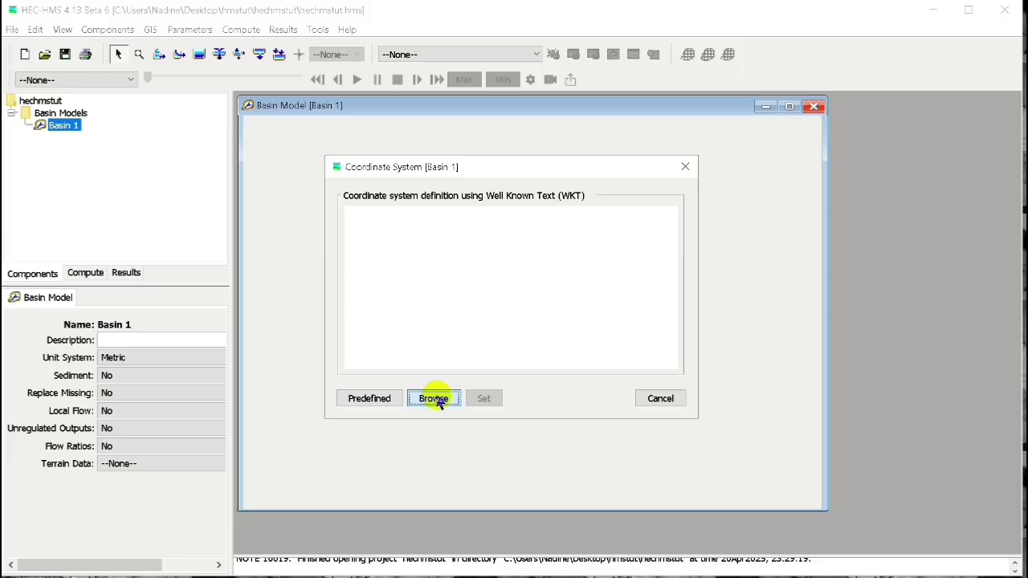
{"action": "left_click", "coordinate": [380, 211]}
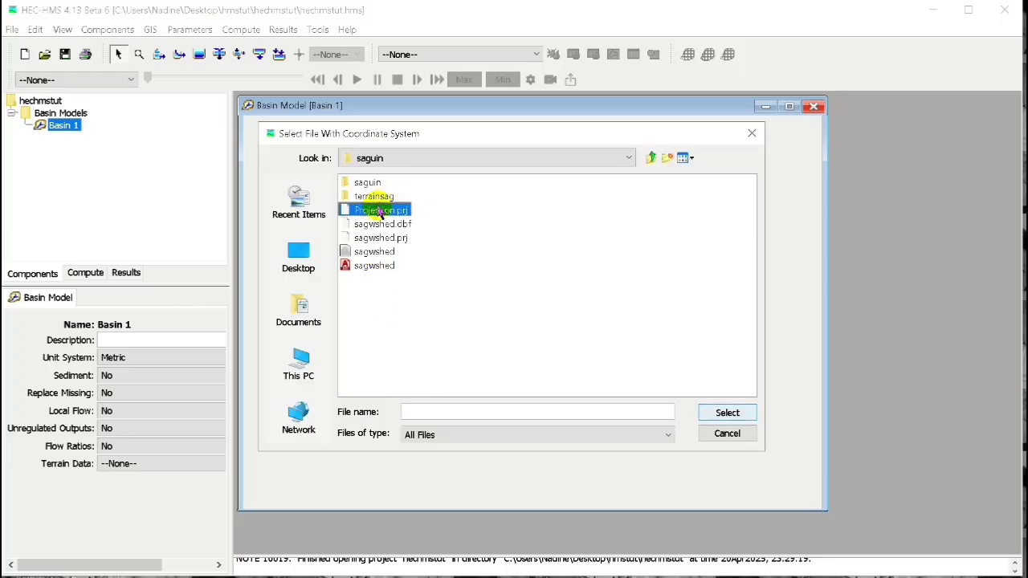
{"action": "left_click", "coordinate": [727, 413]}
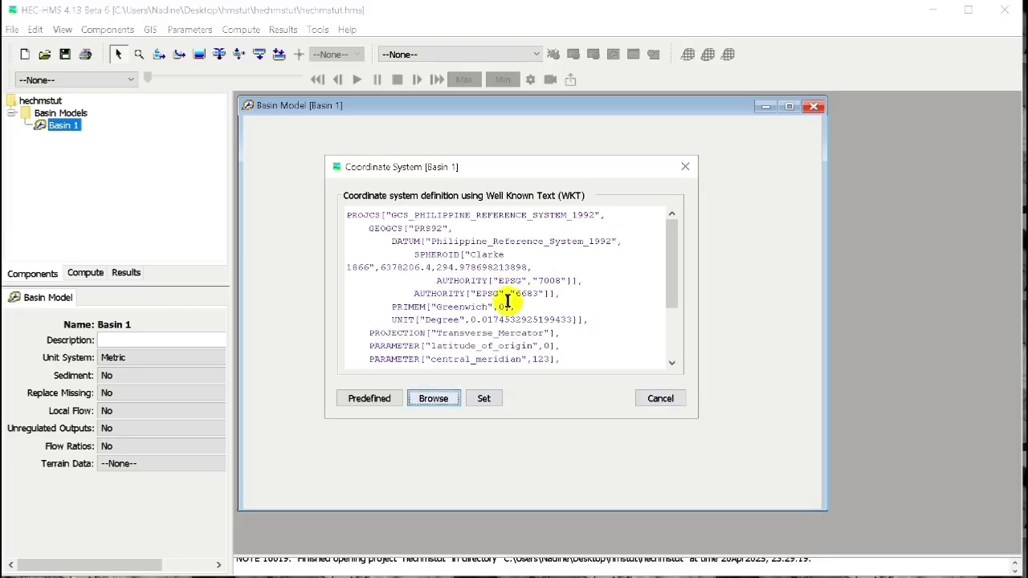
{"action": "left_click", "coordinate": [485, 400]}
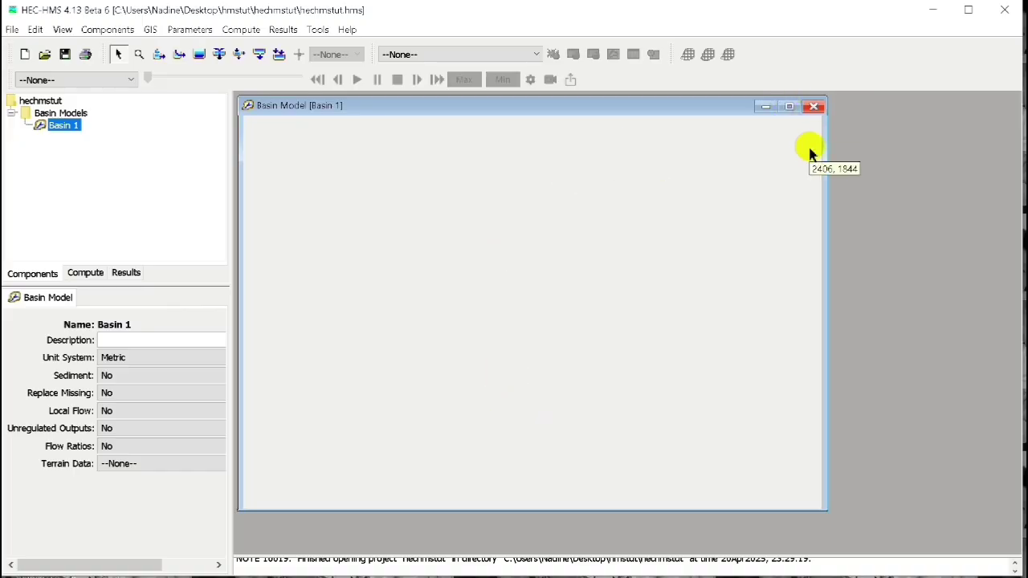
Maximize the basin map window, enlarge the message pane, and look through the GIS menu.
{"action": "left_click", "coordinate": [790, 106]}
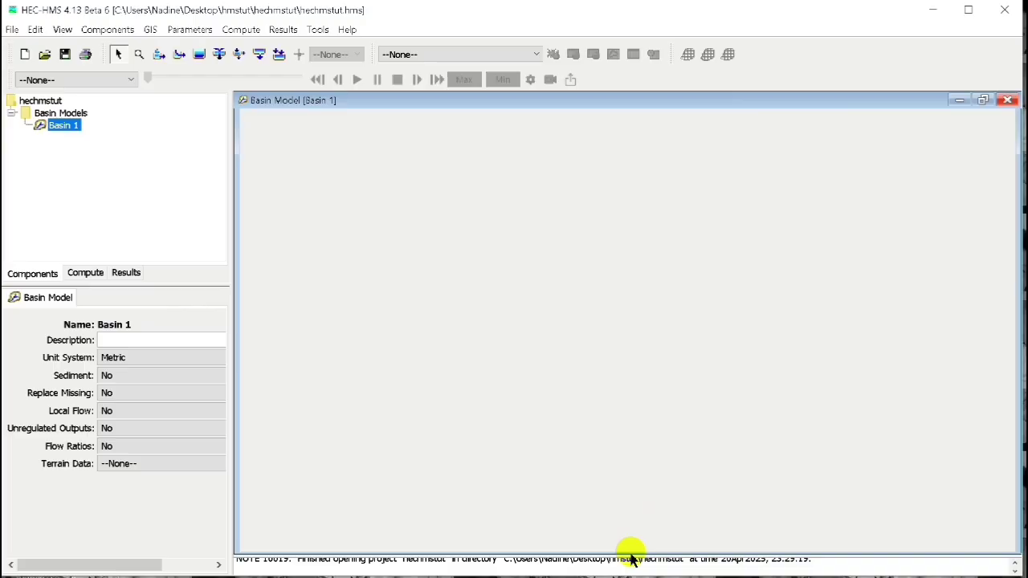
{"action": "left_click_drag", "start_coordinate": [649, 555], "coordinate": [654, 423]}
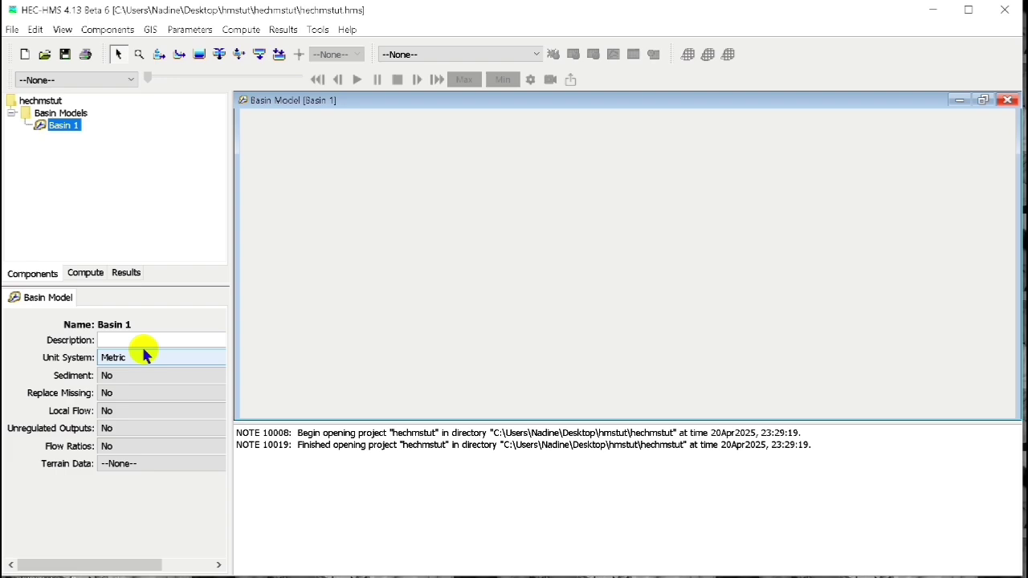
{"action": "left_click", "coordinate": [151, 32]}
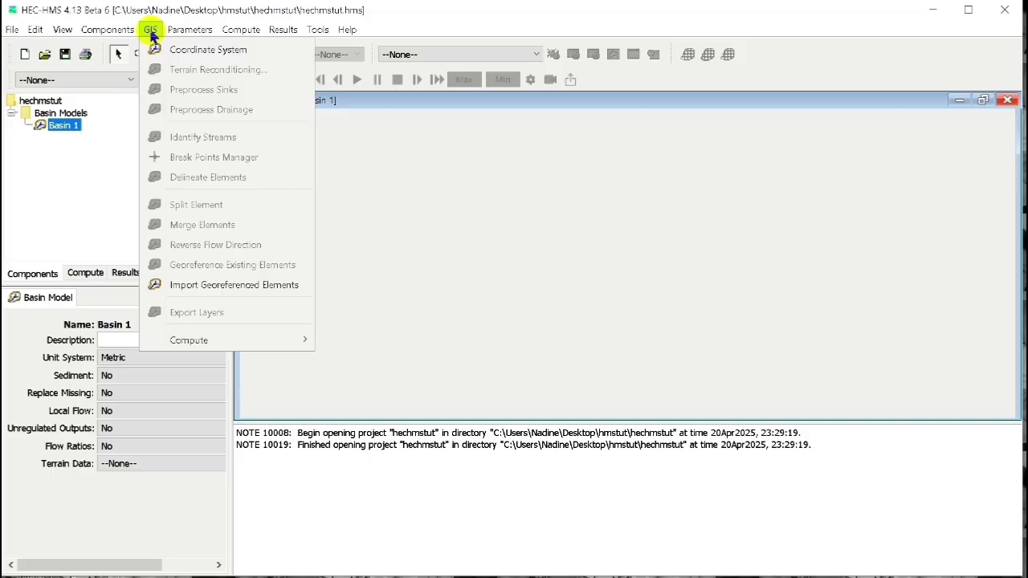
{"action": "mouse_move", "coordinate": [188, 340]}
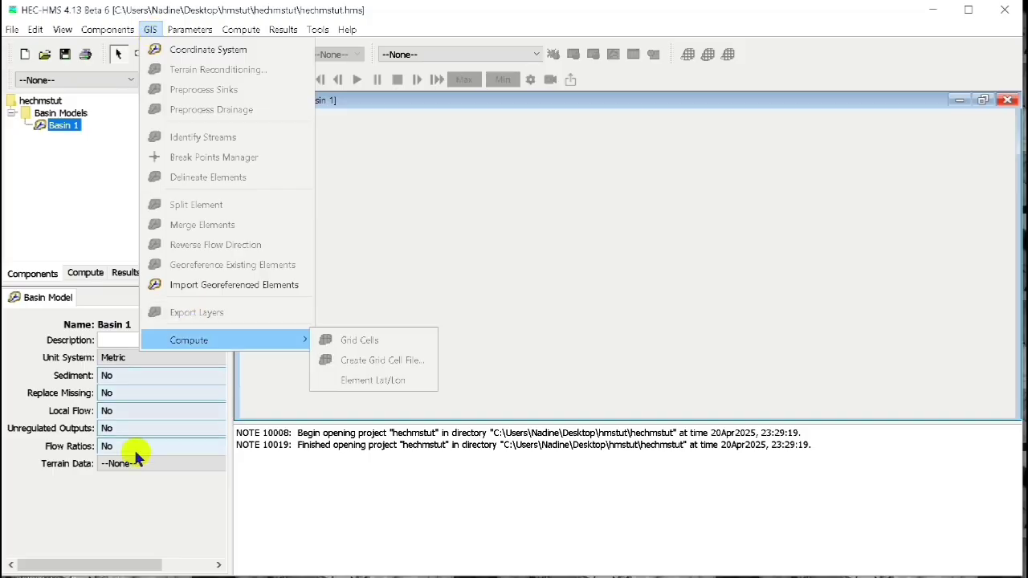
{"action": "left_click", "coordinate": [101, 217]}
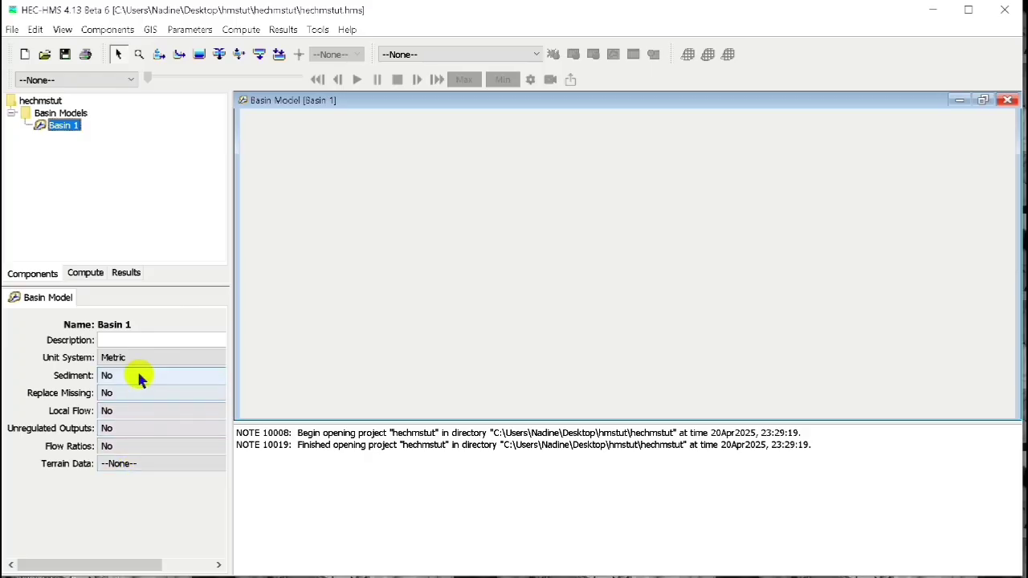
Leave Basin 1's terrain data at --None-- and browse the Parameters and Components menus.
{"action": "left_click", "coordinate": [149, 465]}
{"action": "left_click", "coordinate": [152, 468]}
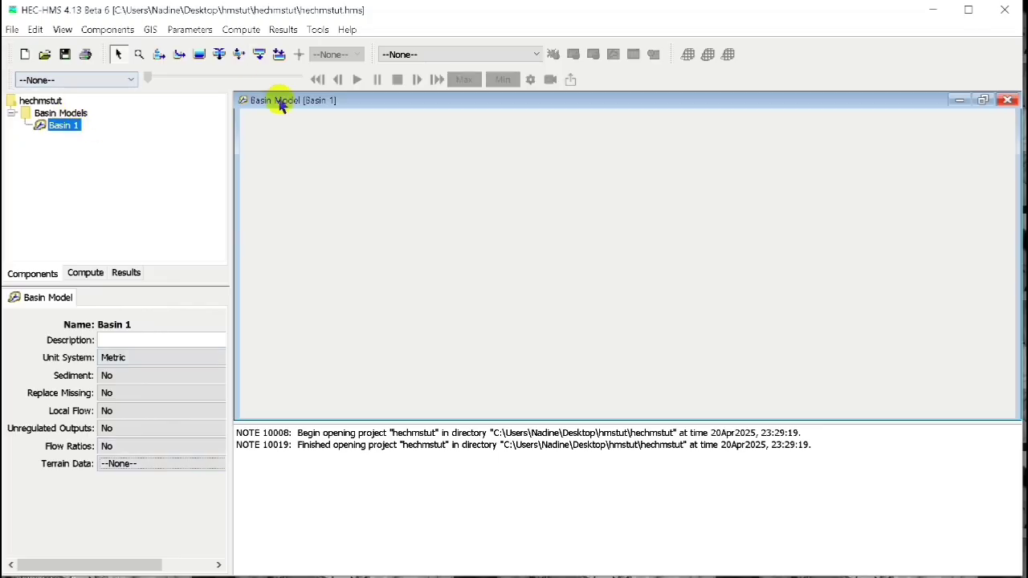
{"action": "left_click", "coordinate": [178, 32]}
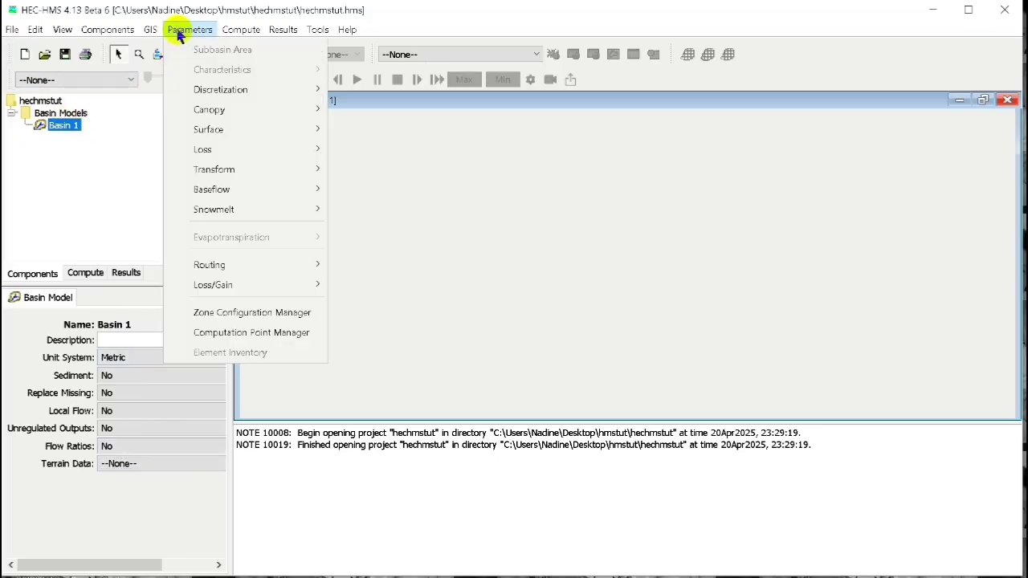
{"action": "mouse_move", "coordinate": [108, 29]}
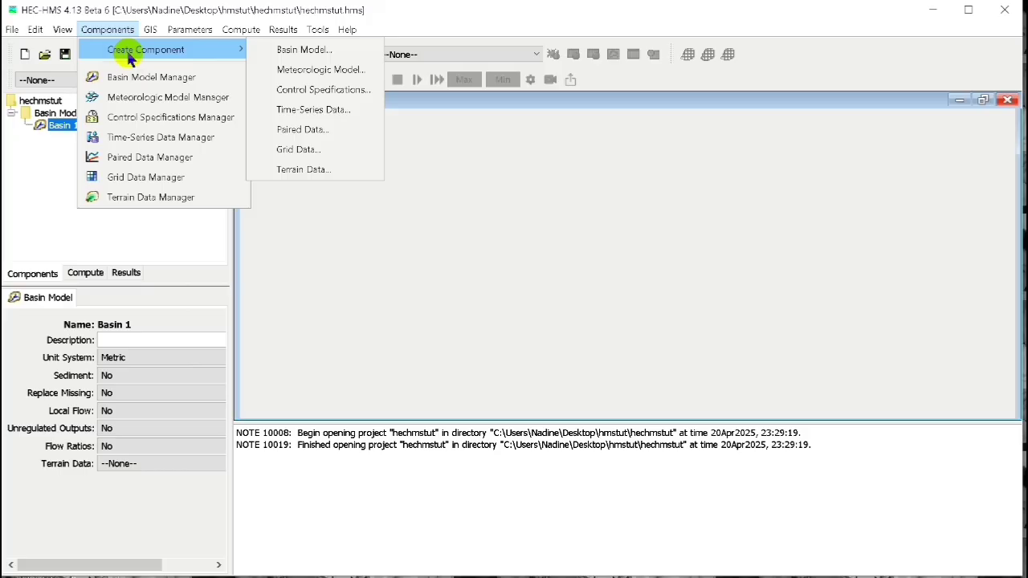
Start a new terrain dataset named sagterrain in the Terrain Data Manager.
{"action": "left_click", "coordinate": [159, 199]}
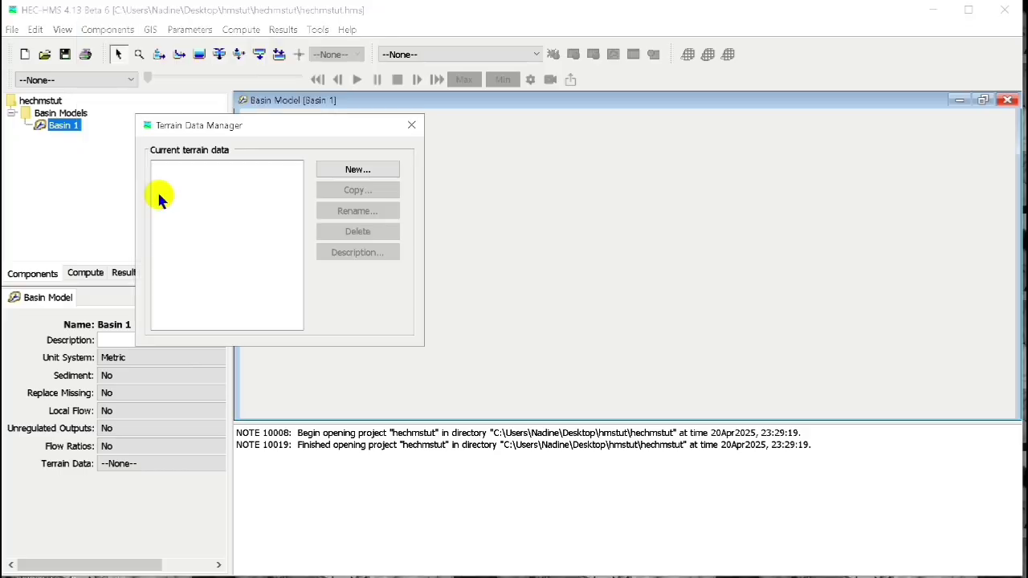
{"action": "left_click", "coordinate": [359, 169]}
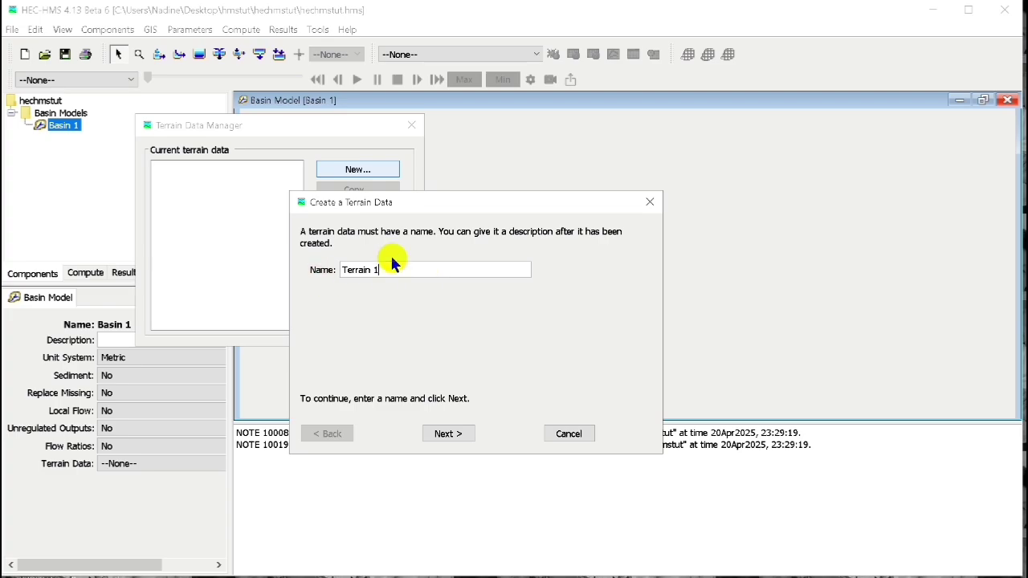
{"action": "left_click_drag", "start_coordinate": [393, 270], "coordinate": [302, 274]}
{"action": "type", "text": "sagt"}
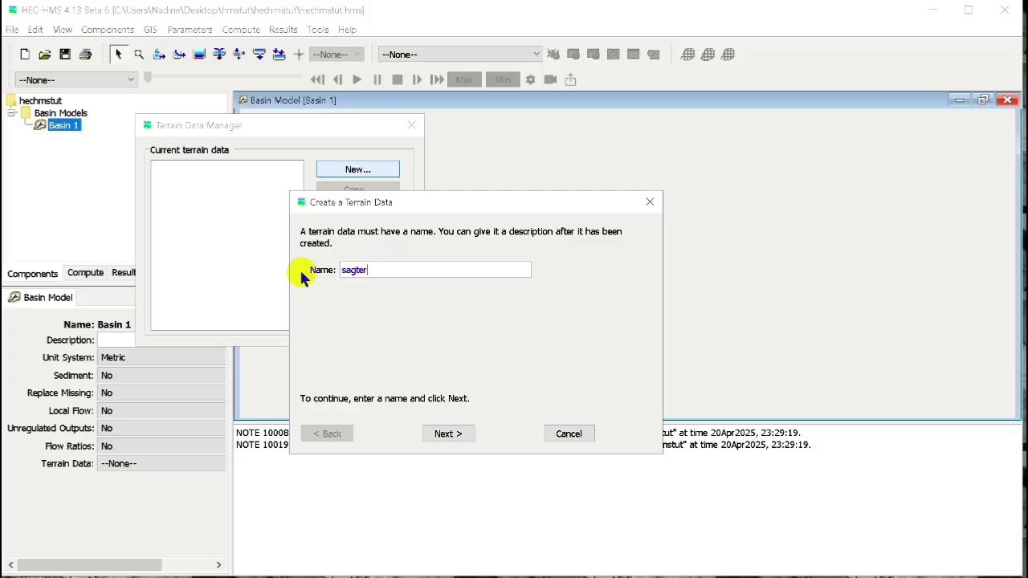
{"action": "left_click", "coordinate": [456, 434]}
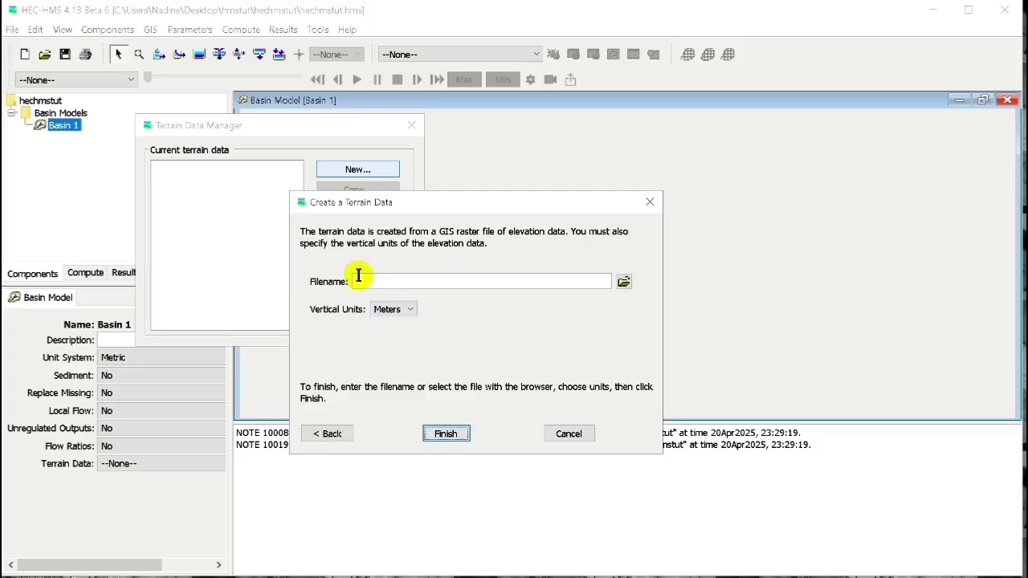
Use terrainsag\saguin.tif in meters as sagterrain's raster and finish the dataset.
{"action": "left_click", "coordinate": [624, 281]}
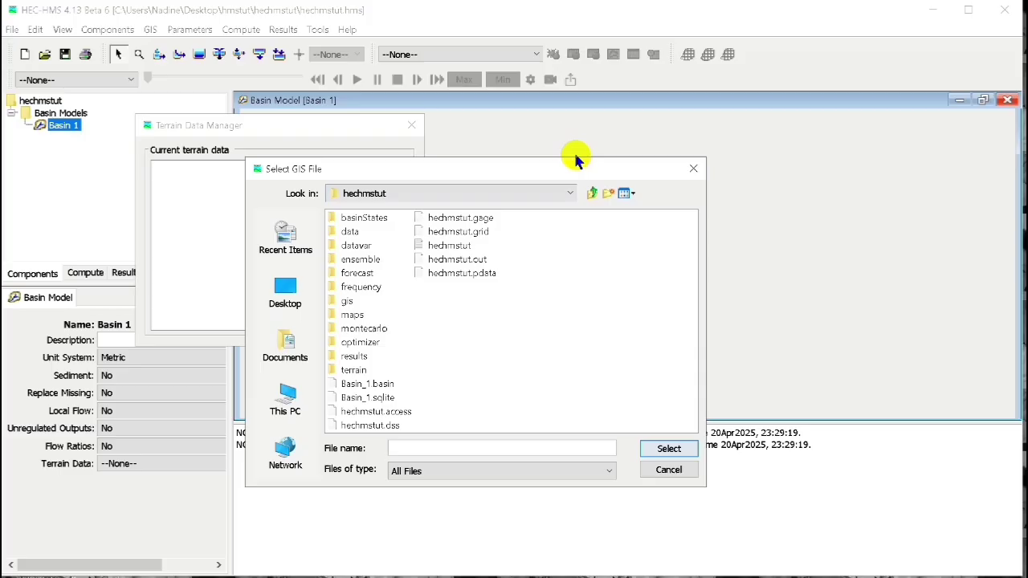
{"action": "left_click", "coordinate": [594, 194]}
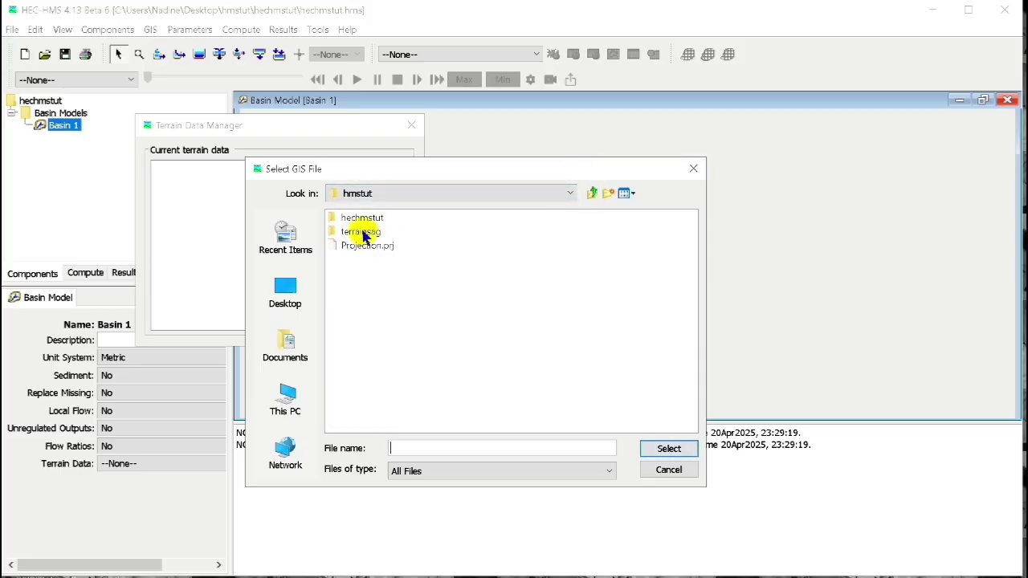
{"action": "double_click", "coordinate": [361, 232]}
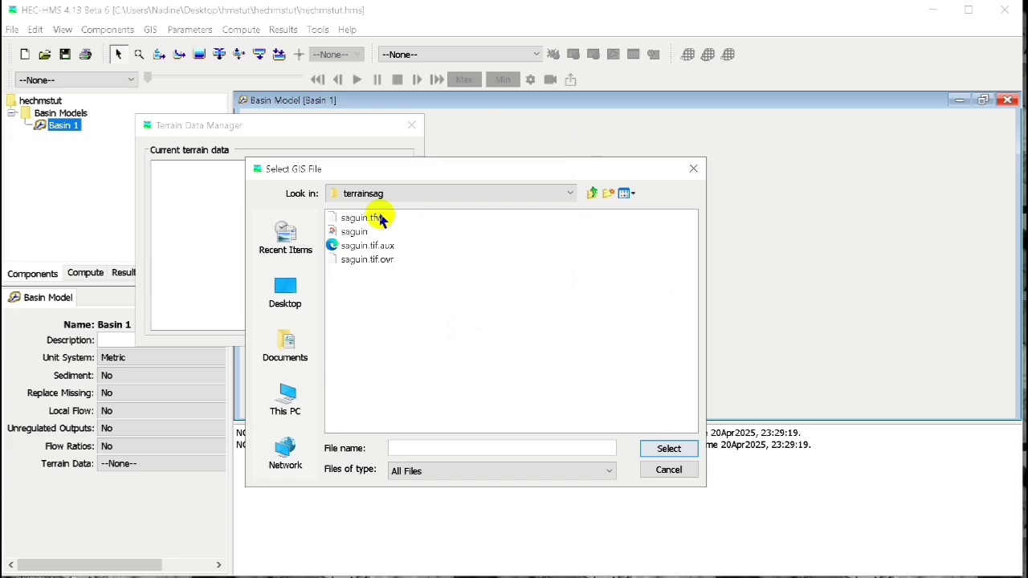
{"action": "left_click", "coordinate": [353, 233]}
{"action": "left_click", "coordinate": [667, 450]}
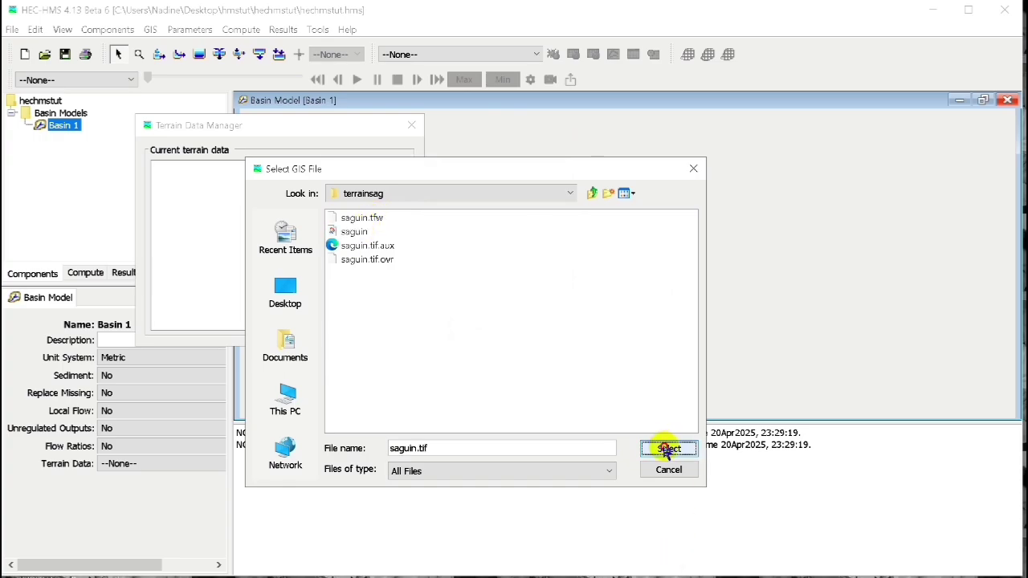
{"action": "left_click", "coordinate": [452, 438]}
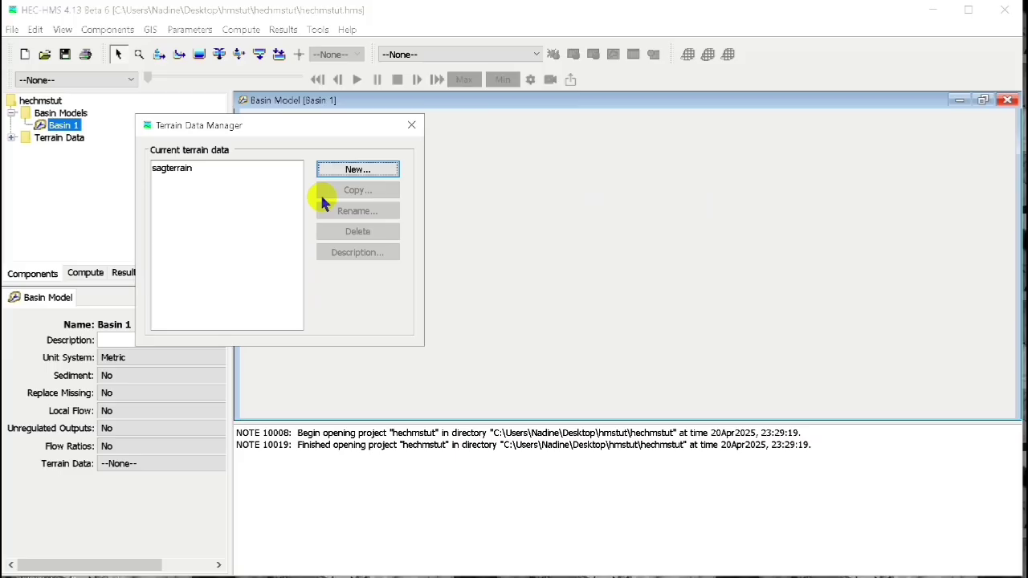
{"action": "left_click", "coordinate": [412, 126]}
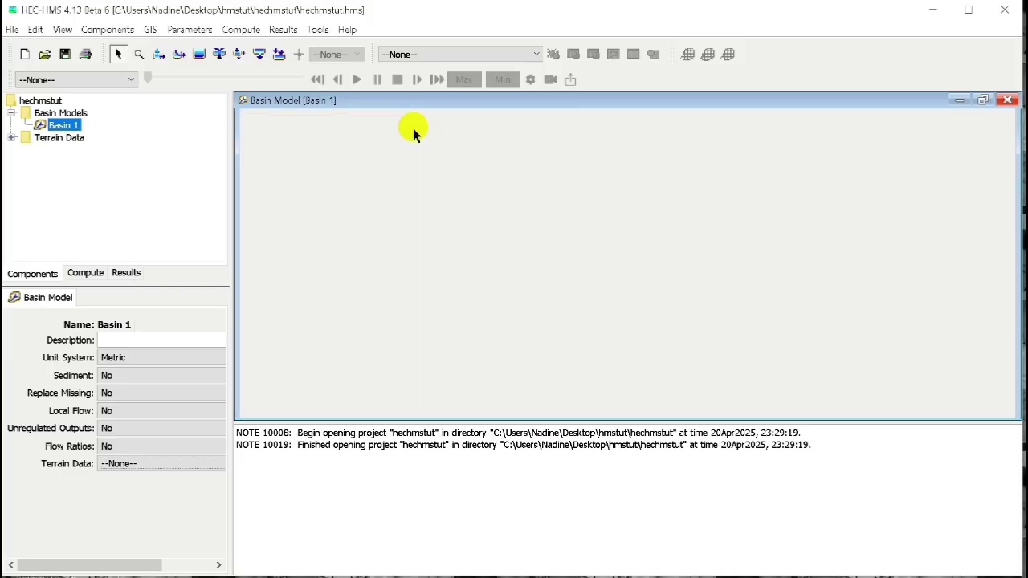
Set Basin 1's Terrain Data field to sagterrain.
{"action": "left_click", "coordinate": [11, 137]}
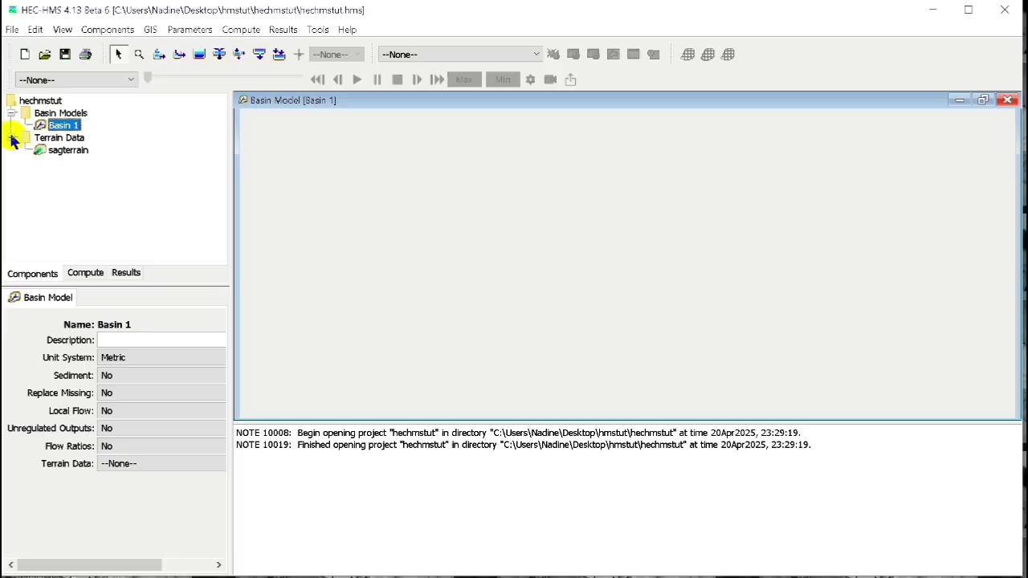
{"action": "left_click", "coordinate": [64, 151]}
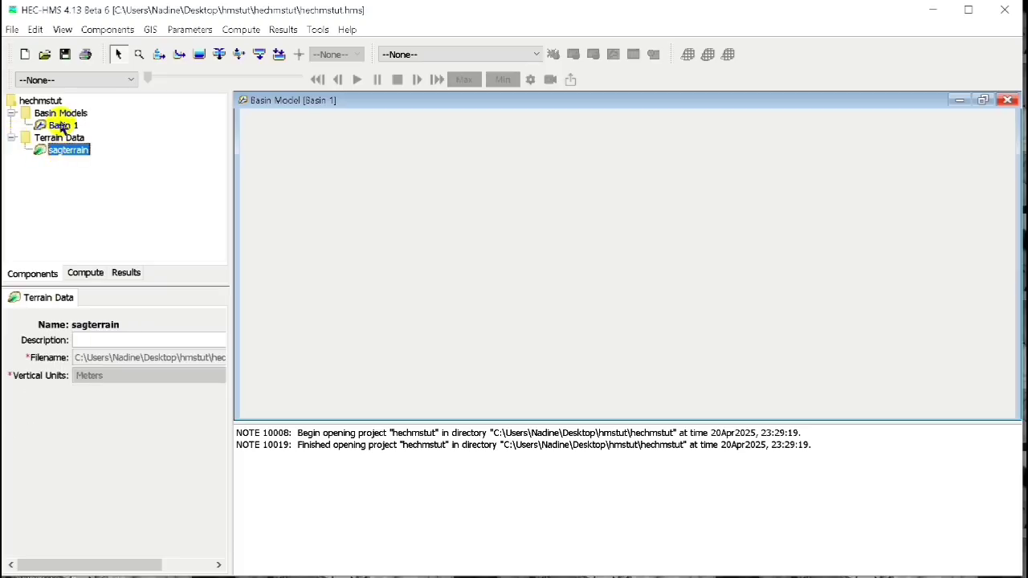
{"action": "left_click", "coordinate": [63, 126]}
{"action": "left_click", "coordinate": [128, 466]}
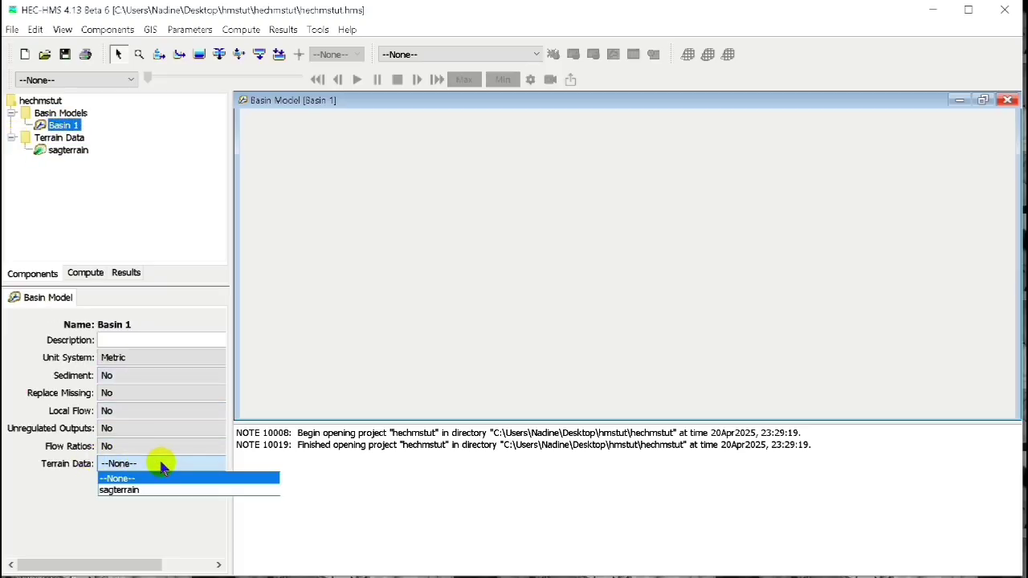
{"action": "left_click", "coordinate": [119, 491]}
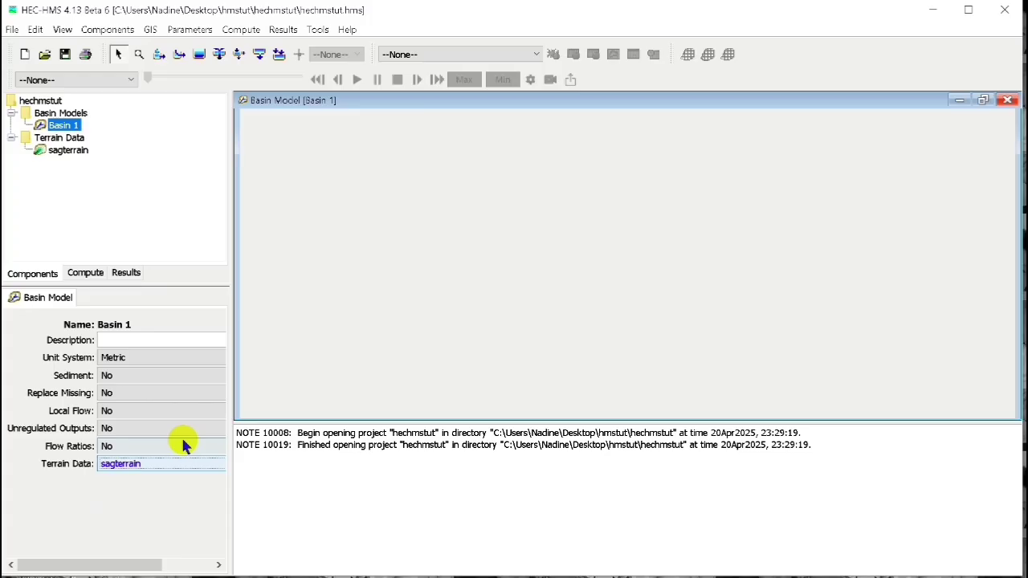
Display the sagterrain elevation map and browse the Parameters menu.
{"action": "left_click", "coordinate": [71, 151]}
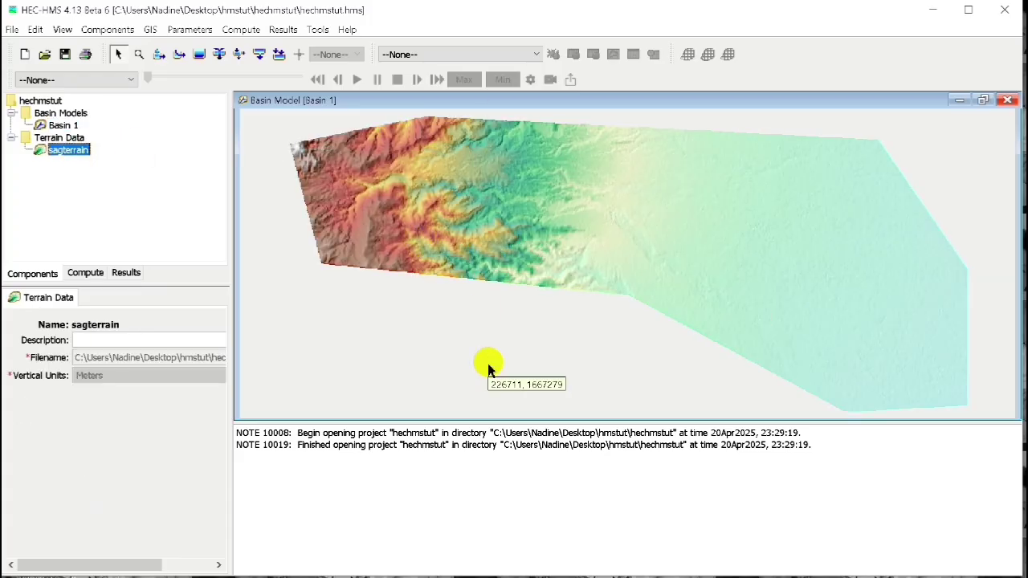
{"action": "left_click", "coordinate": [195, 30]}
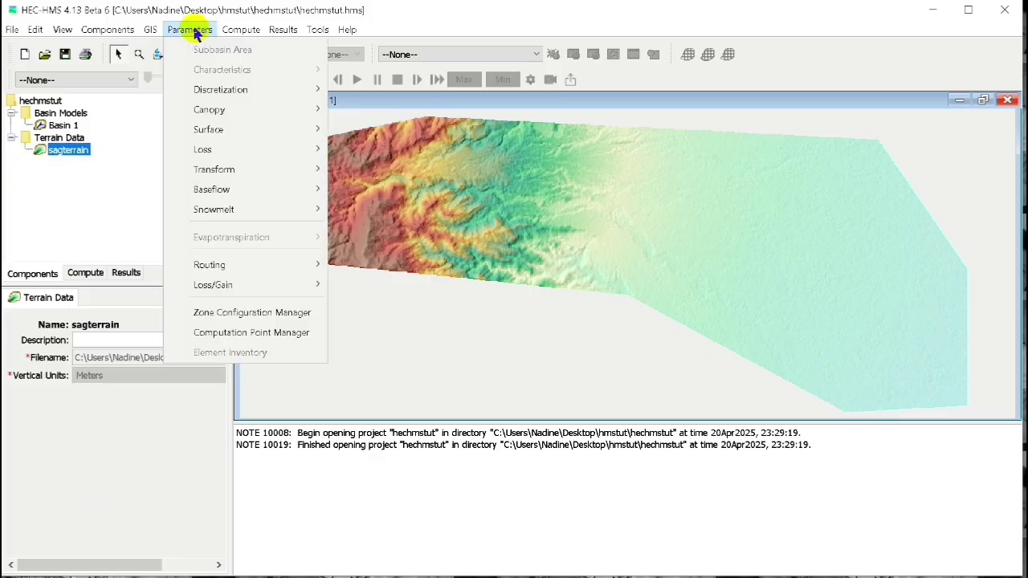
{"action": "mouse_move", "coordinate": [152, 32]}
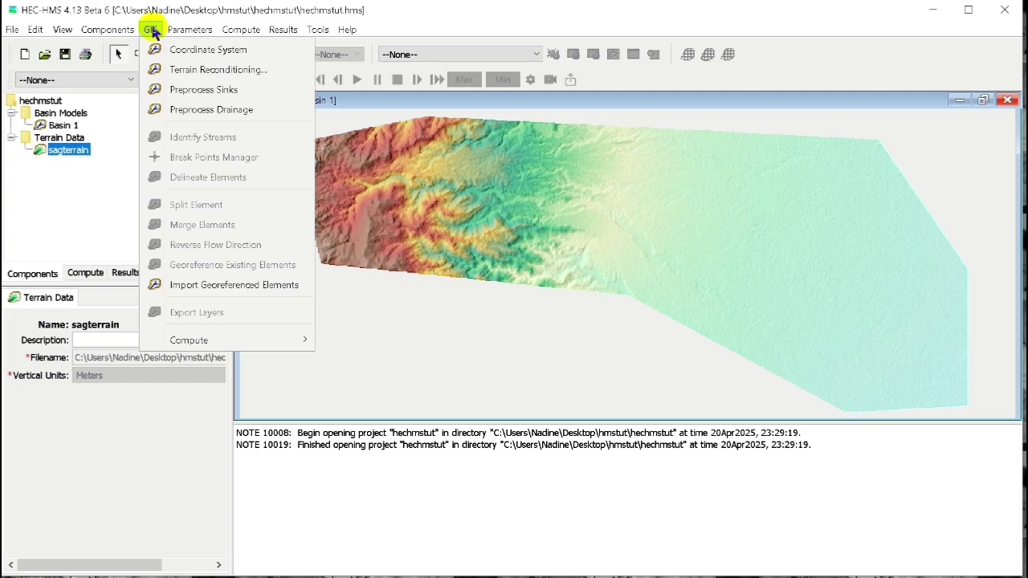
Fill sinks and compute drainage on the sagterrain terrain.
{"action": "left_click", "coordinate": [197, 91]}
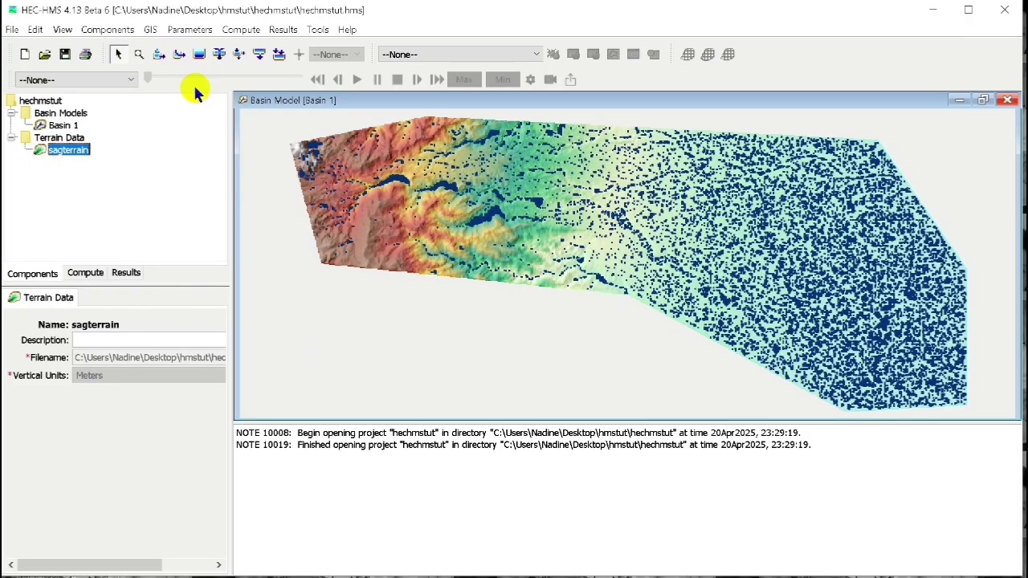
{"action": "left_click", "coordinate": [149, 30]}
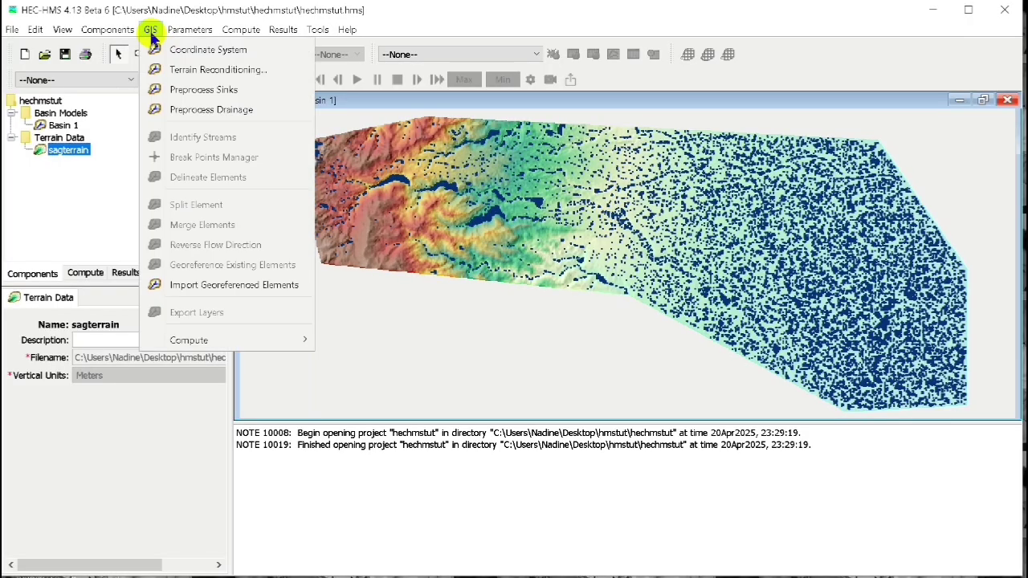
{"action": "left_click", "coordinate": [209, 113]}
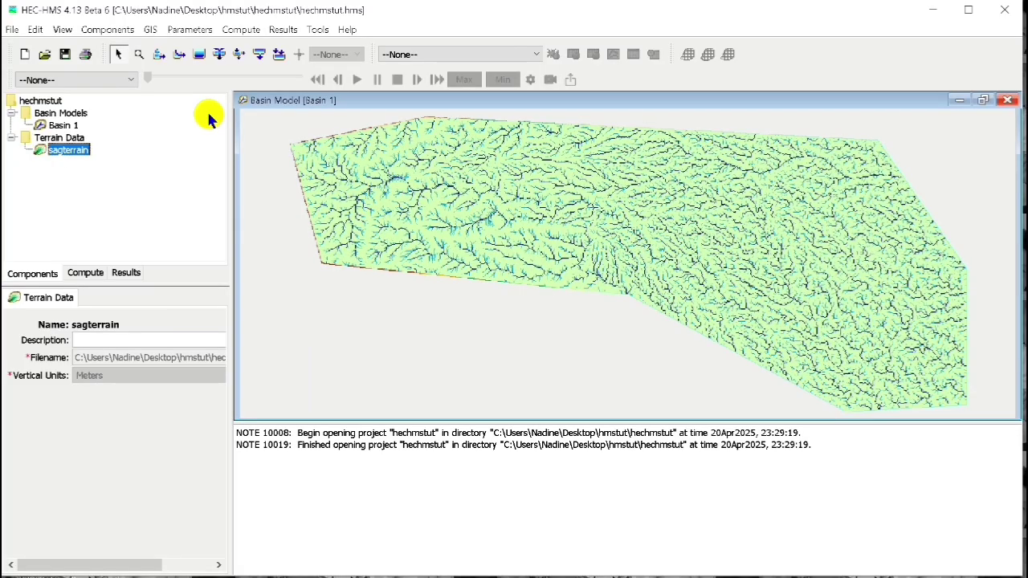
Identify streams using an 11 km² contributing-area threshold.
{"action": "left_click", "coordinate": [150, 29]}
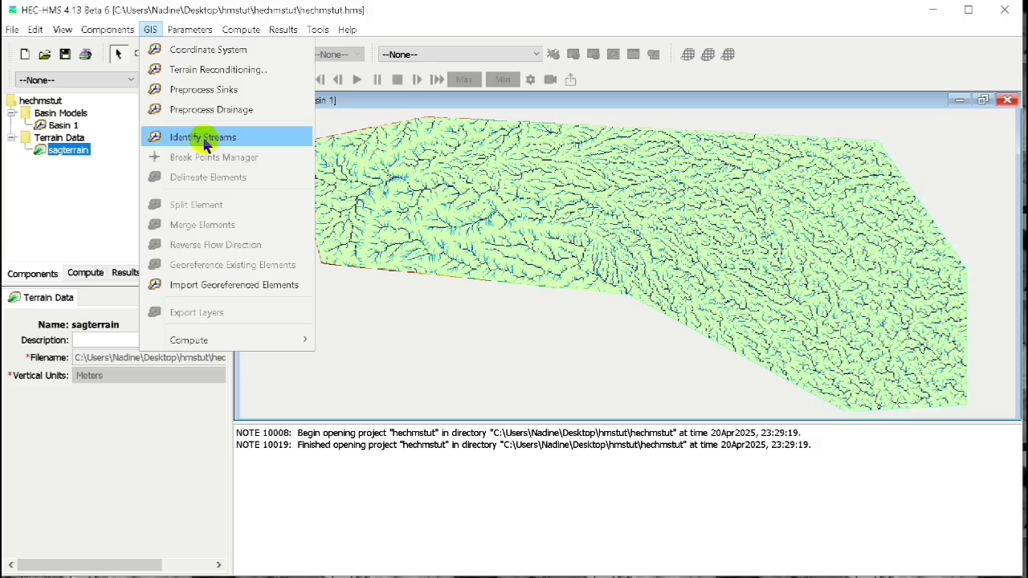
{"action": "left_click", "coordinate": [204, 138]}
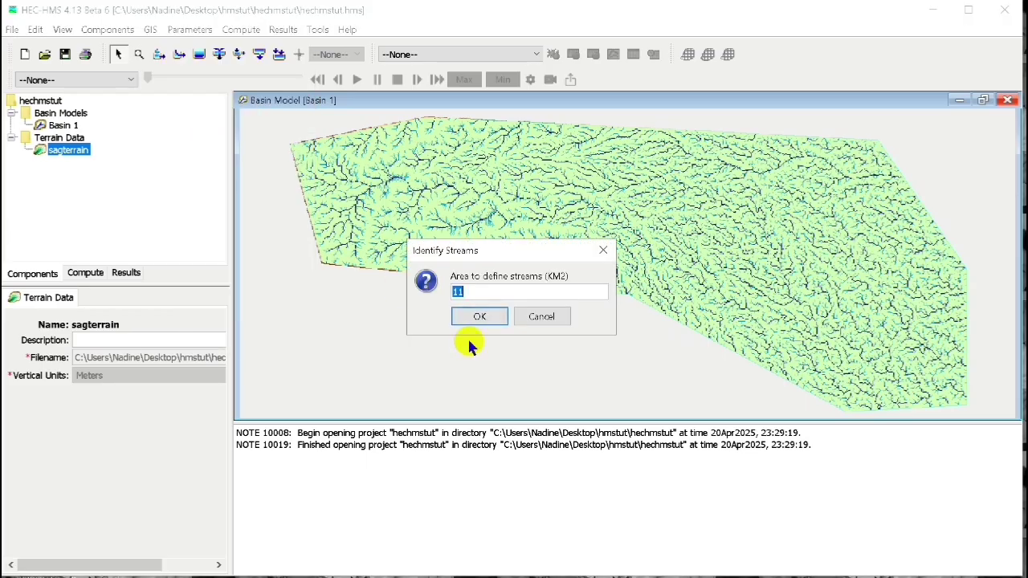
{"action": "left_click", "coordinate": [482, 317]}
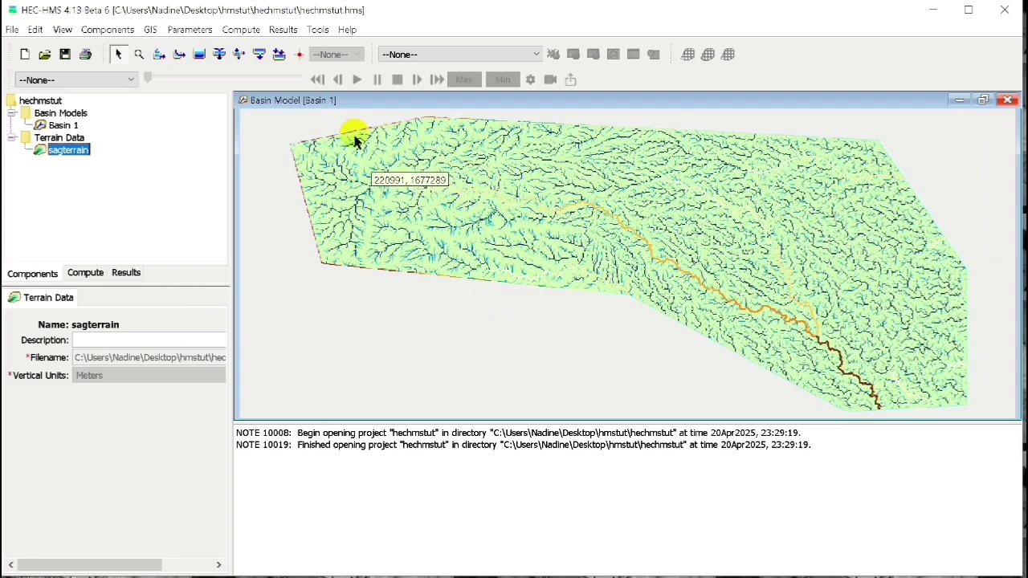
Place break point 'sagbridge' on the stream in the terrain's upper-right area.
{"action": "left_click", "coordinate": [300, 57]}
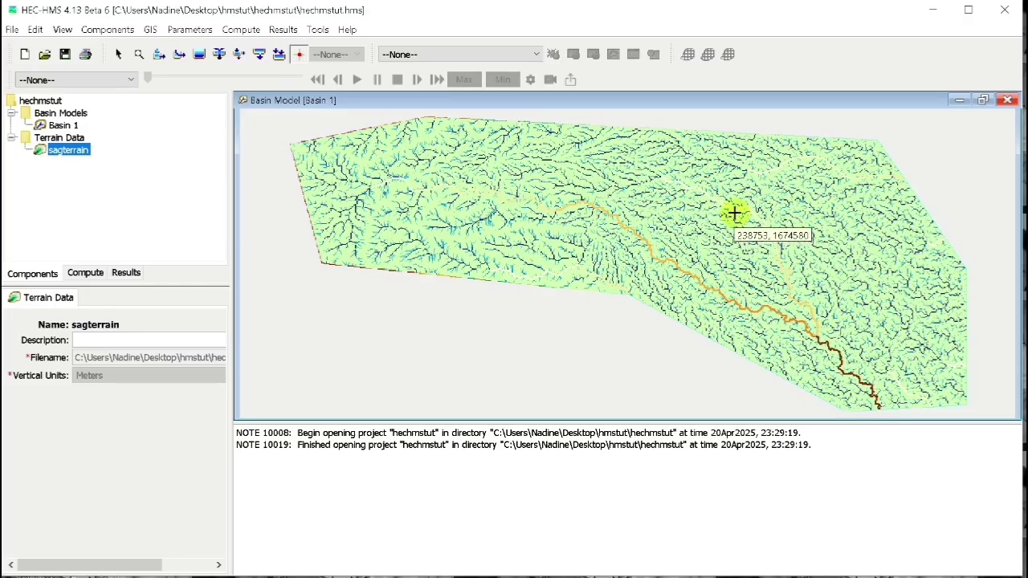
{"action": "left_click", "coordinate": [734, 213]}
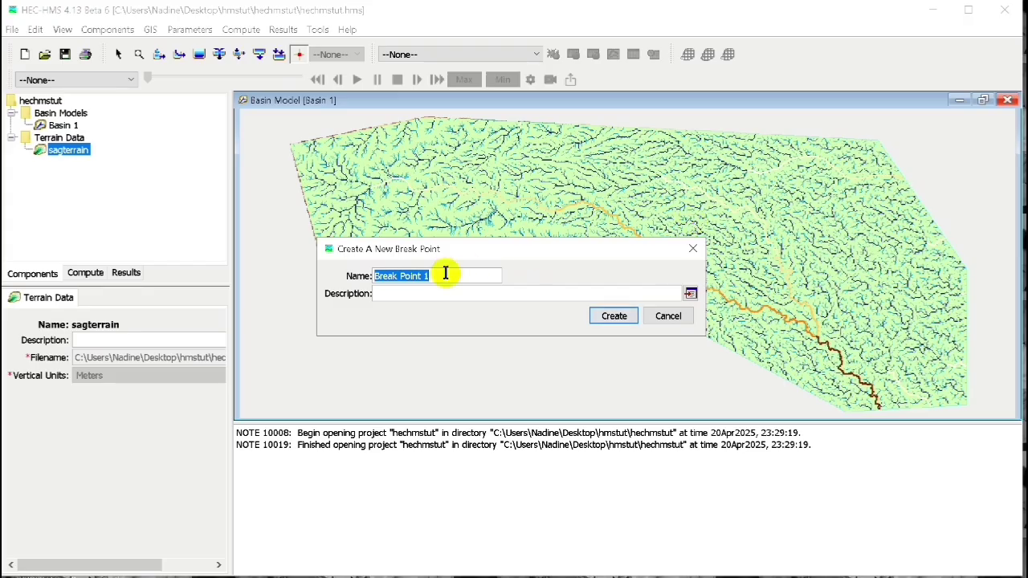
{"action": "type", "text": "br"}
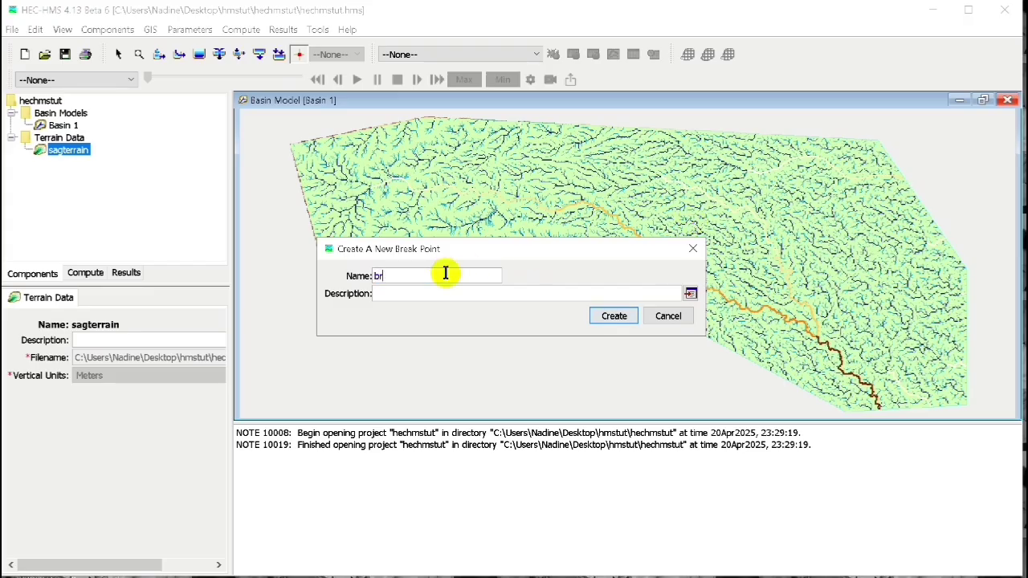
{"action": "key", "text": "BackSpace"}
{"action": "key", "text": "BackSpace"}
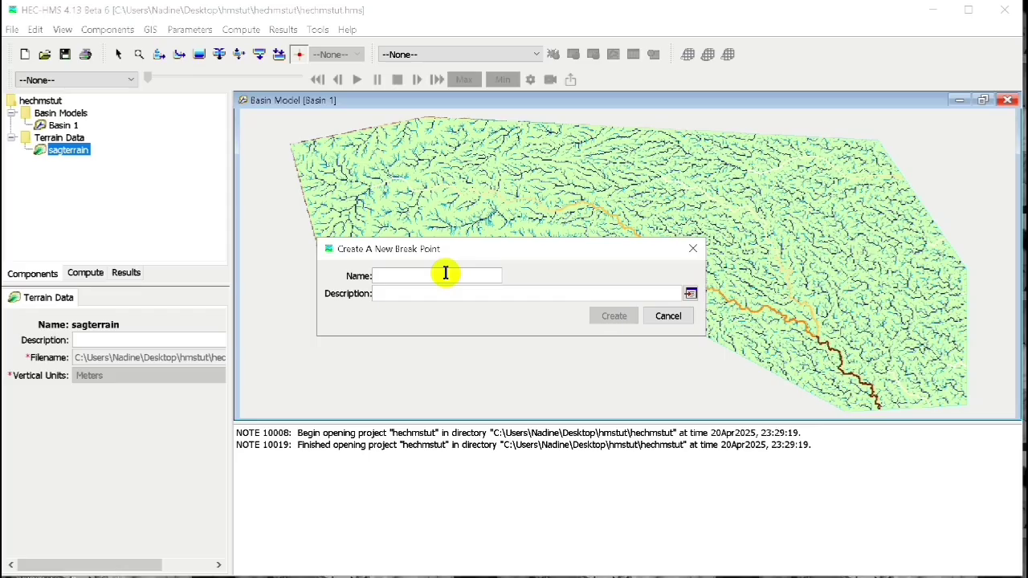
{"action": "type", "text": "s"}
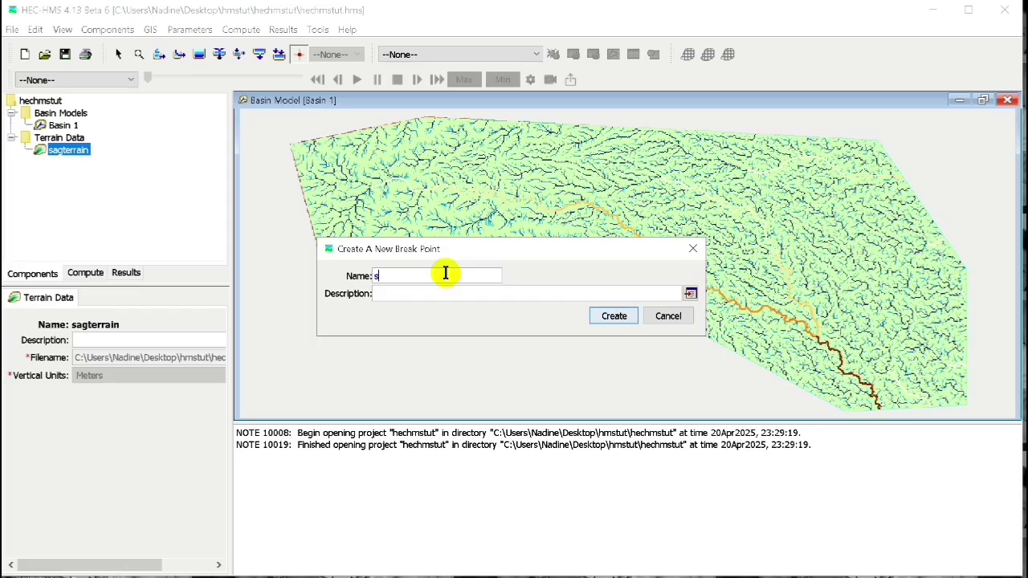
{"action": "type", "text": "agbridge"}
{"action": "left_click", "coordinate": [616, 319]}
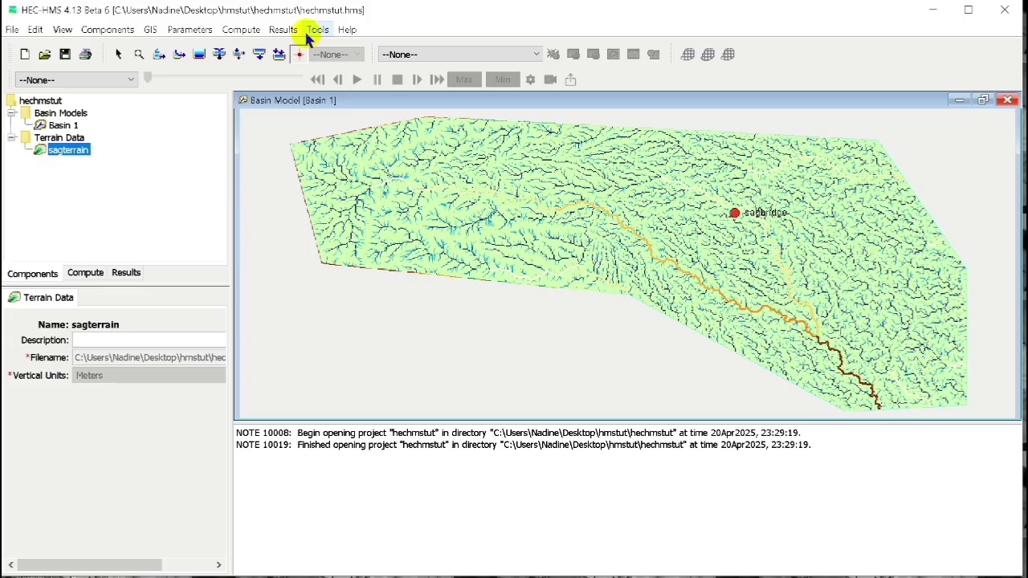
Delineate elements at the sagbridge break point with Insert Junctions set to No.
{"action": "left_click", "coordinate": [150, 30]}
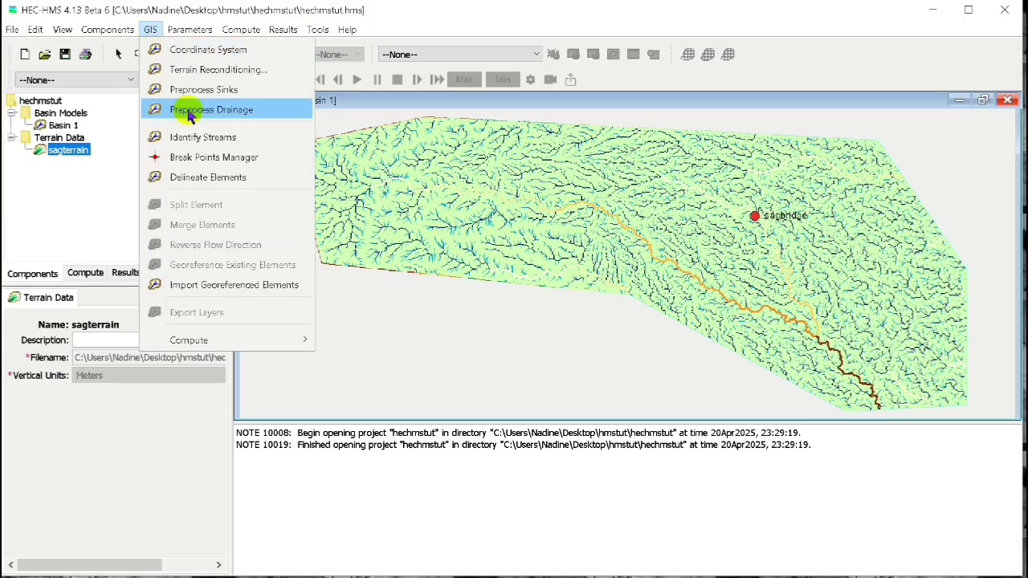
{"action": "left_click", "coordinate": [210, 177]}
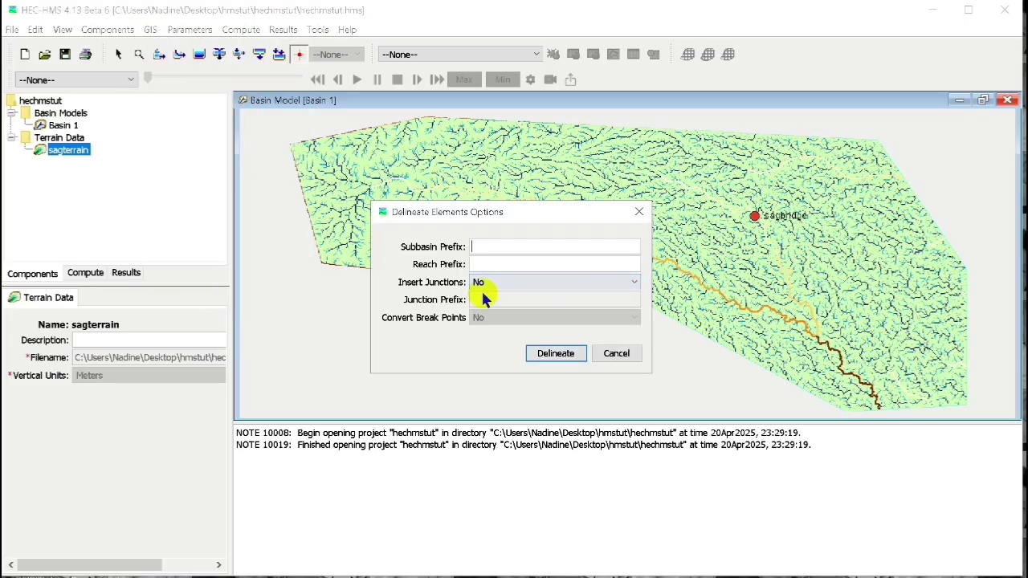
{"action": "left_click", "coordinate": [625, 284]}
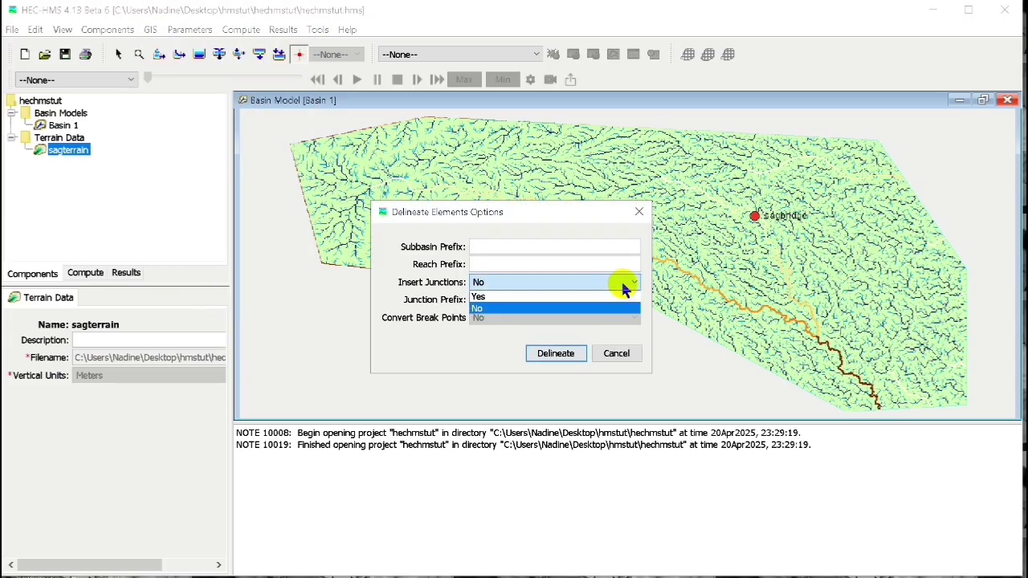
{"action": "left_click", "coordinate": [539, 309]}
{"action": "left_click", "coordinate": [556, 353]}
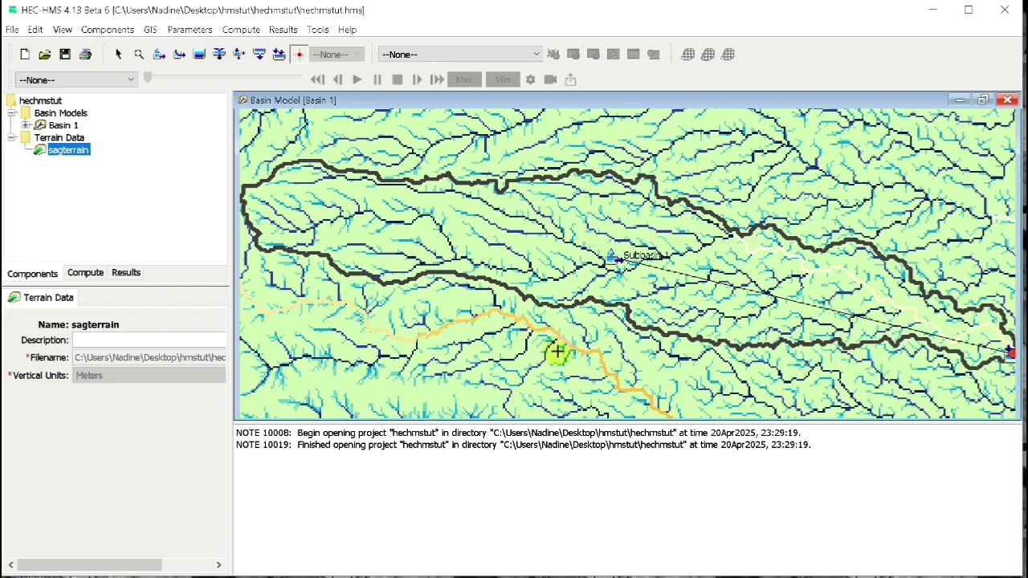
In Map Layers, hide the Break Points, Flow Direction and Sink Locations layers.
{"action": "right_click", "coordinate": [374, 267]}
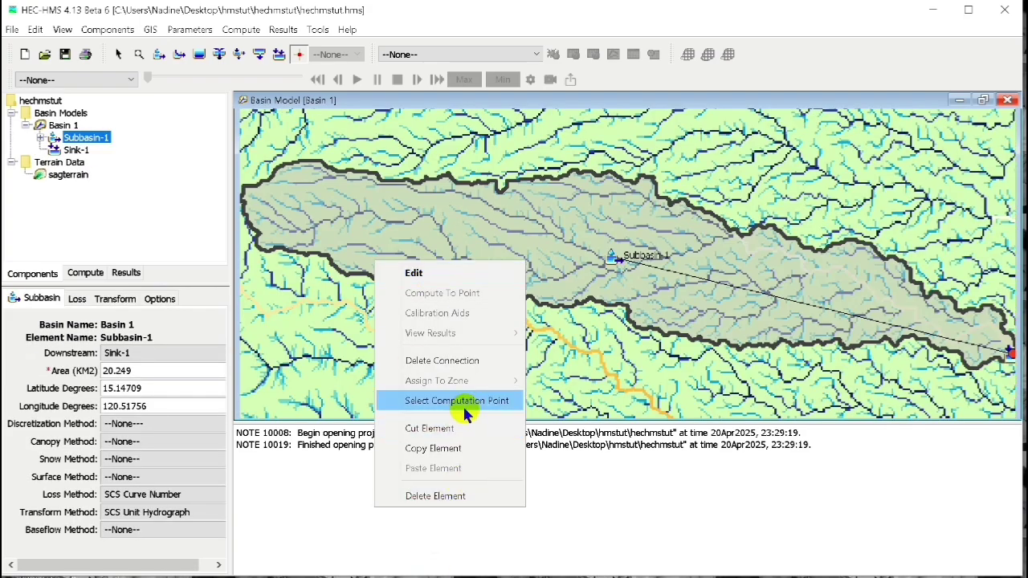
{"action": "left_click", "coordinate": [336, 321]}
{"action": "right_click", "coordinate": [334, 325]}
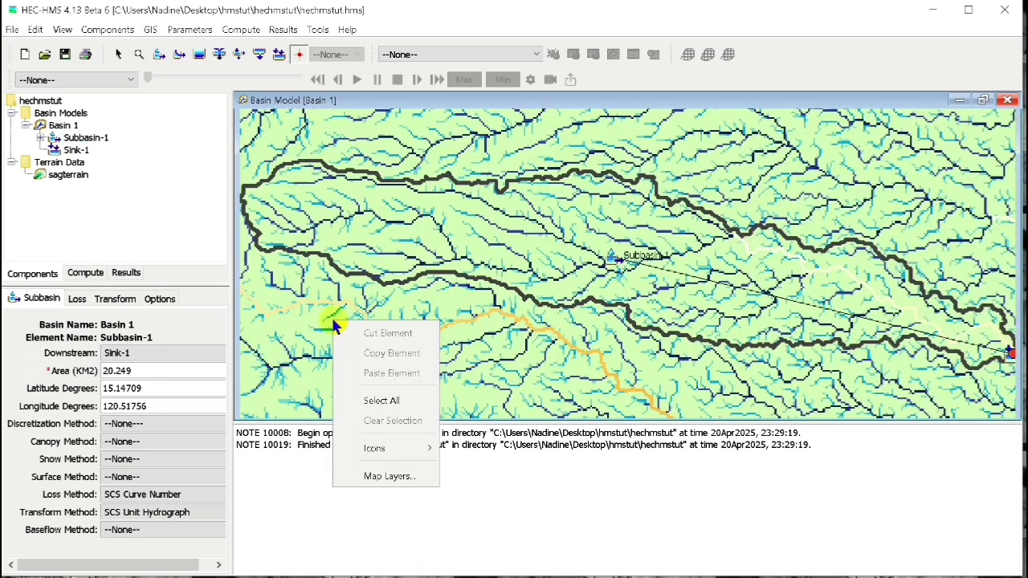
{"action": "left_click", "coordinate": [389, 477]}
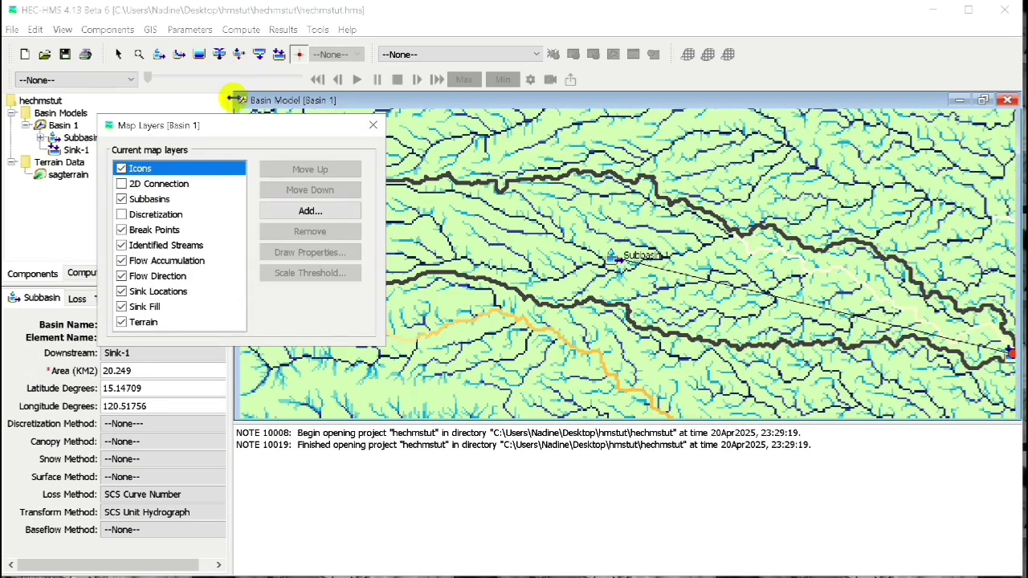
{"action": "left_click_drag", "start_coordinate": [225, 125], "coordinate": [372, 158]}
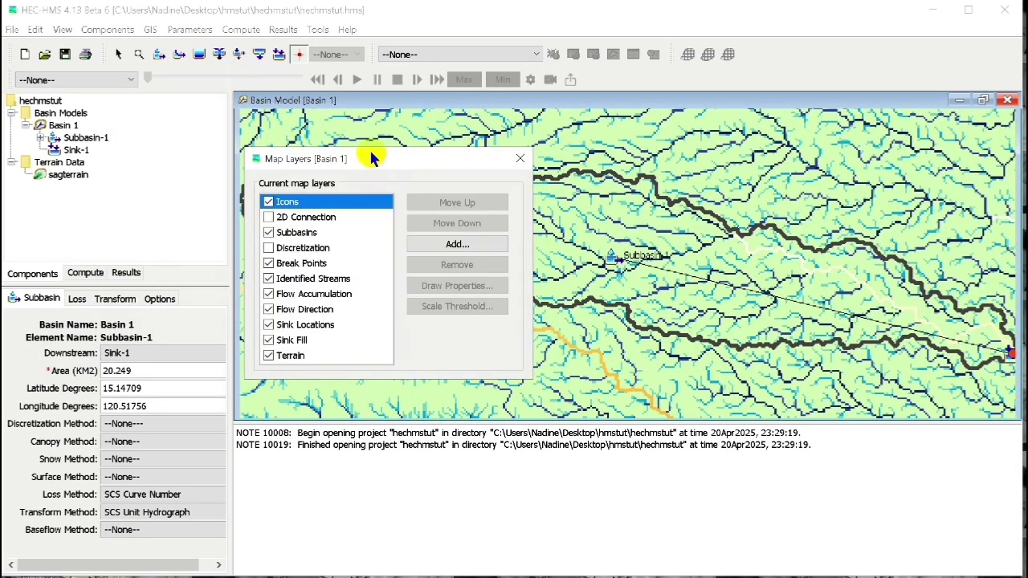
{"action": "left_click", "coordinate": [277, 266]}
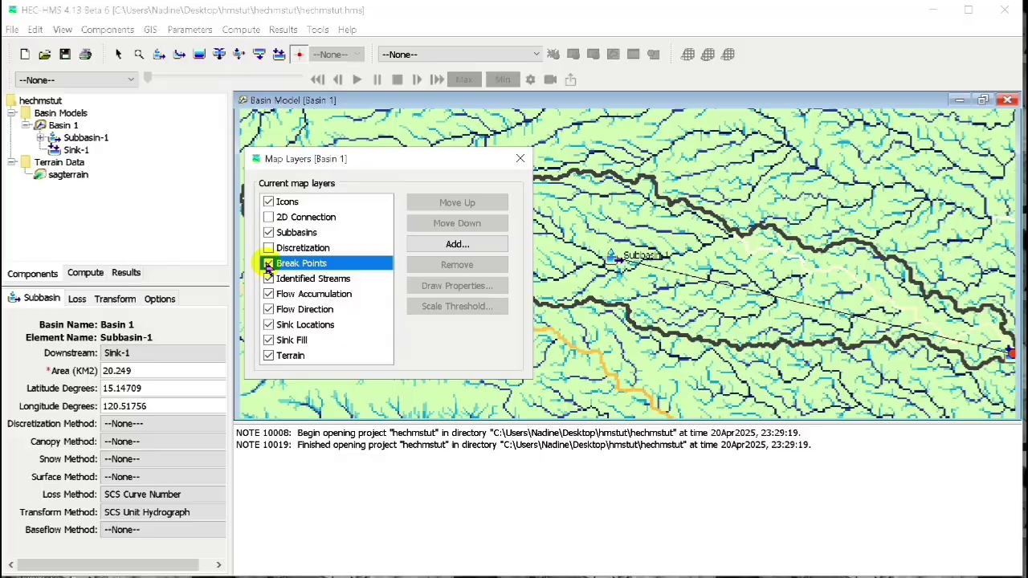
{"action": "left_click", "coordinate": [269, 263]}
{"action": "left_click", "coordinate": [269, 313]}
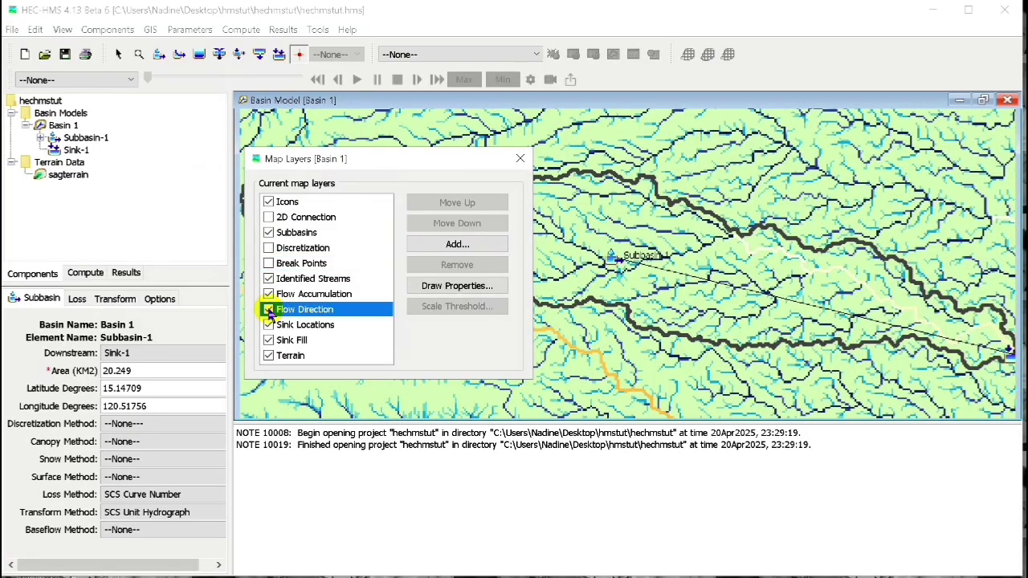
{"action": "left_click", "coordinate": [268, 310]}
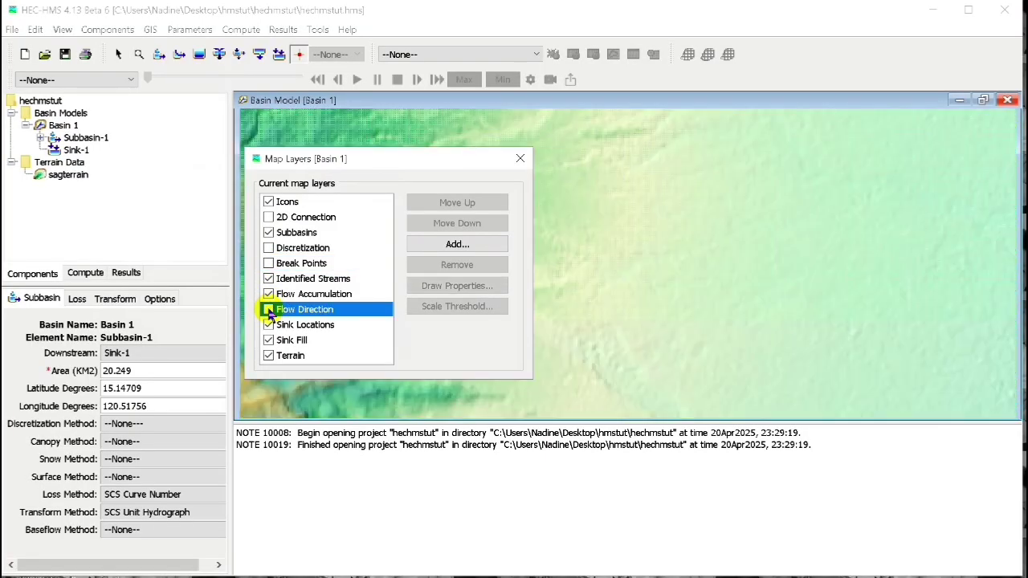
{"action": "left_click", "coordinate": [270, 328]}
{"action": "left_click", "coordinate": [269, 325]}
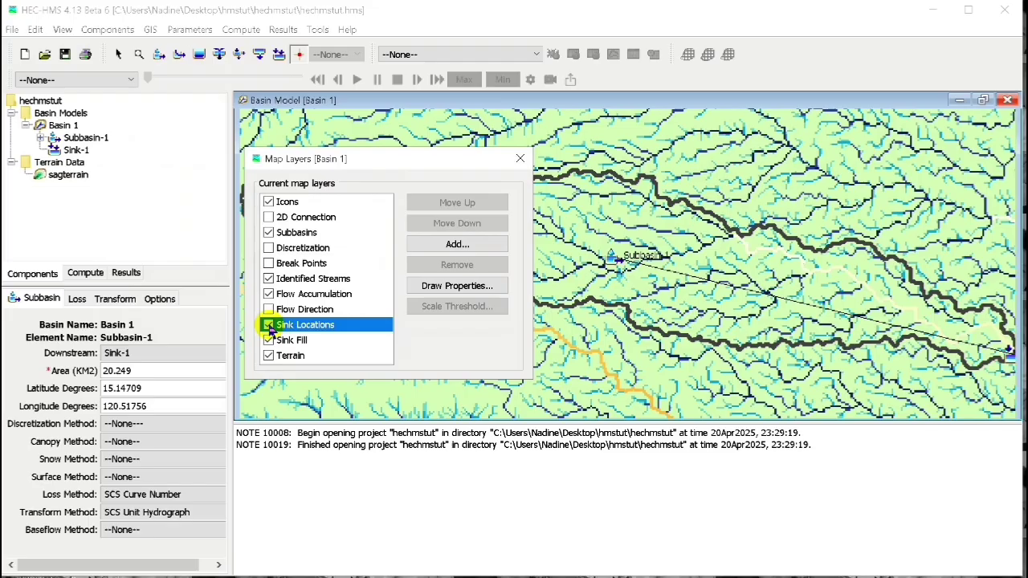
Hide Sink Fill, Terrain, Flow Accumulation and Identified Streams, keeping Subbasins visible.
{"action": "left_click", "coordinate": [270, 342]}
{"action": "left_click", "coordinate": [269, 341]}
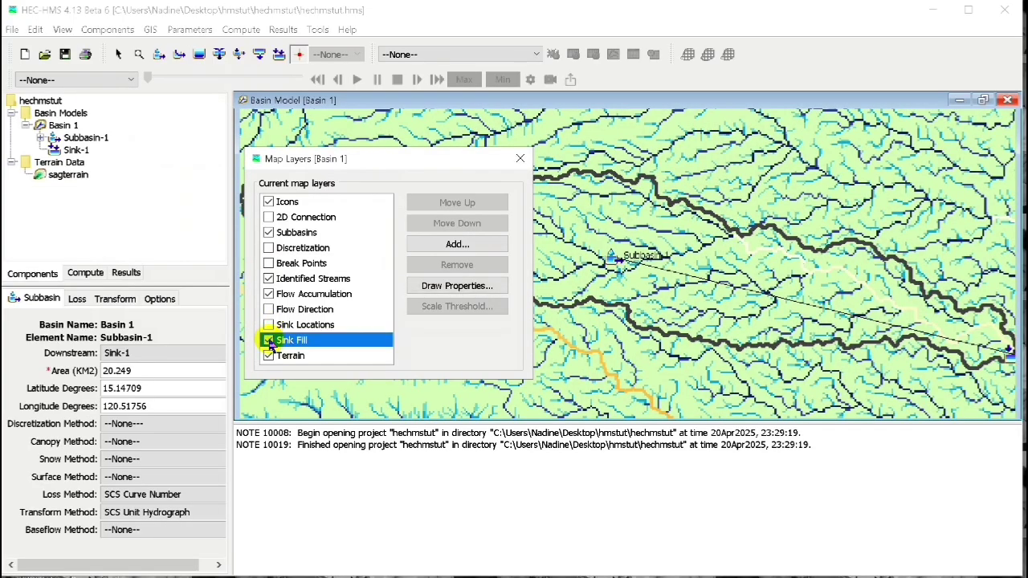
{"action": "left_click", "coordinate": [269, 356]}
{"action": "left_click", "coordinate": [269, 357]}
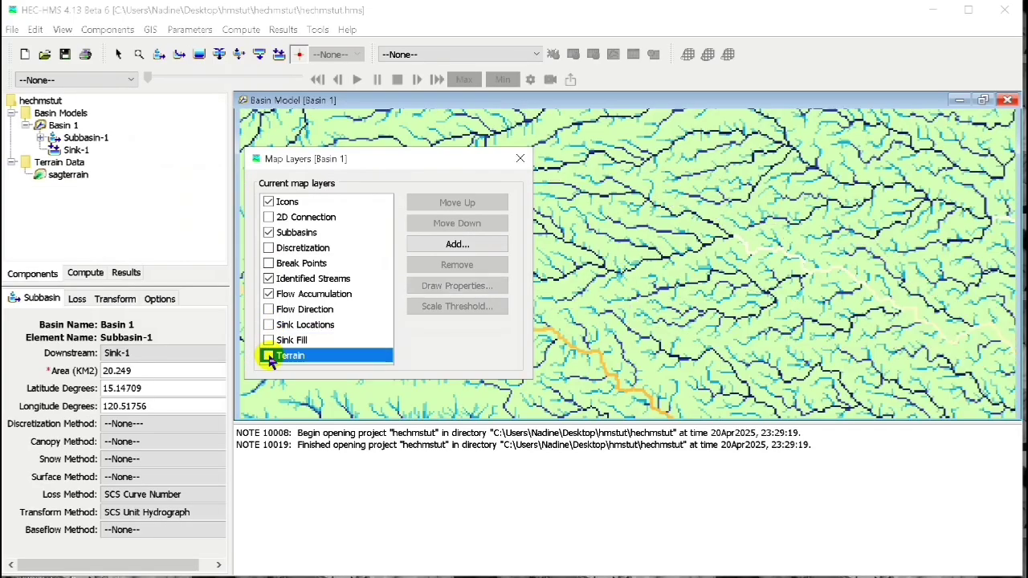
{"action": "left_click", "coordinate": [268, 294]}
{"action": "left_click", "coordinate": [269, 294]}
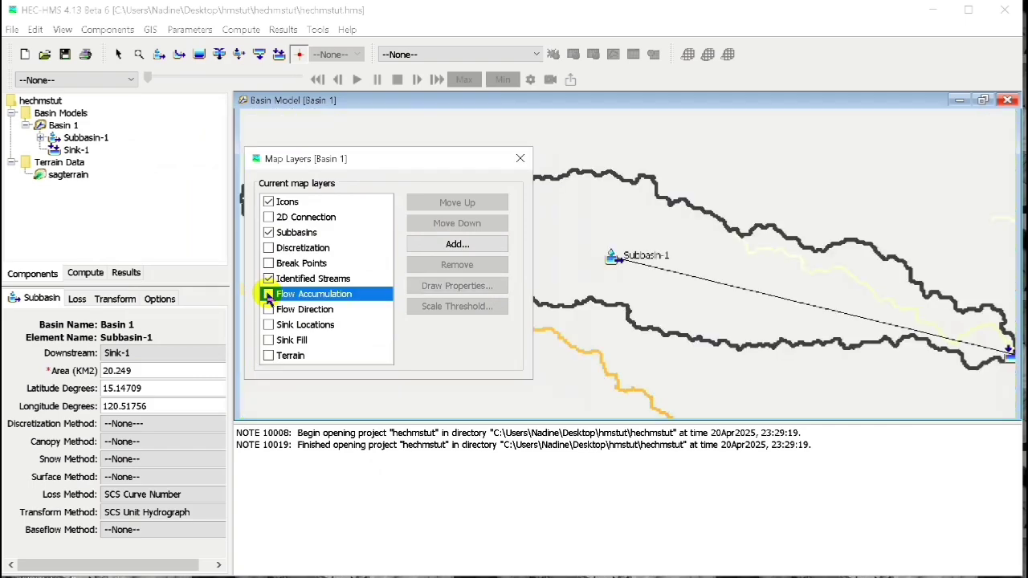
{"action": "left_click", "coordinate": [269, 280]}
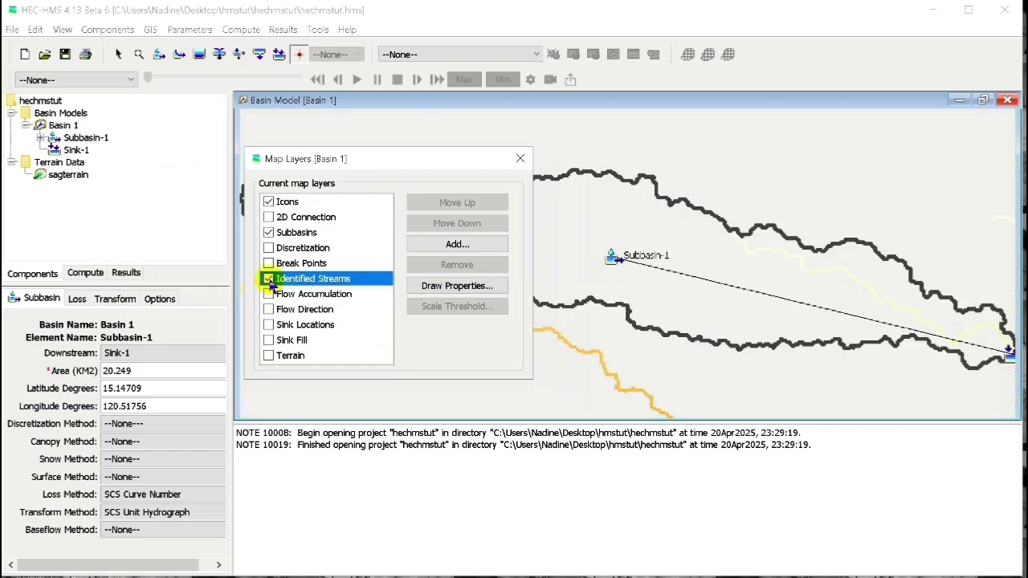
{"action": "left_click", "coordinate": [269, 279]}
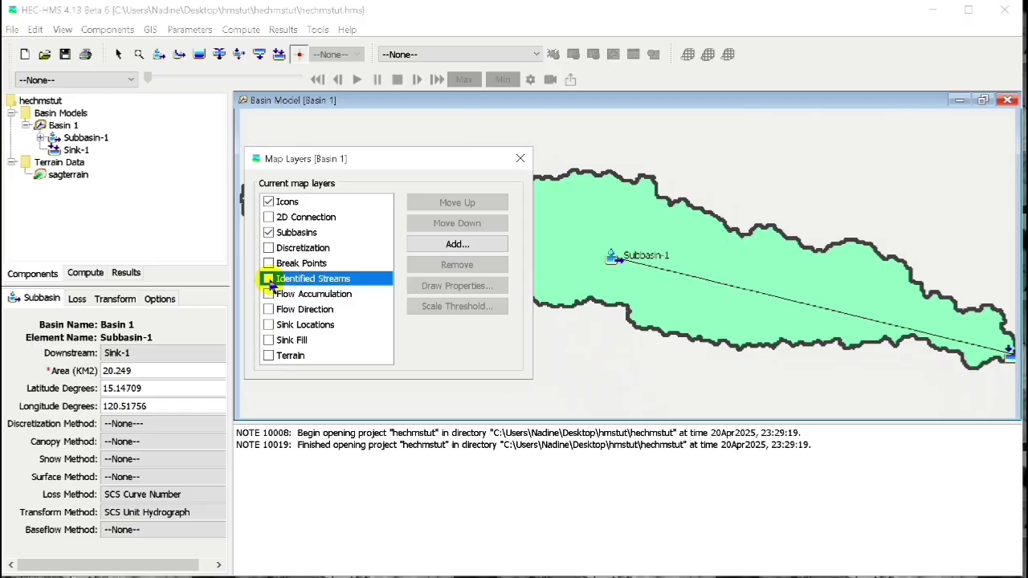
{"action": "left_click", "coordinate": [270, 234]}
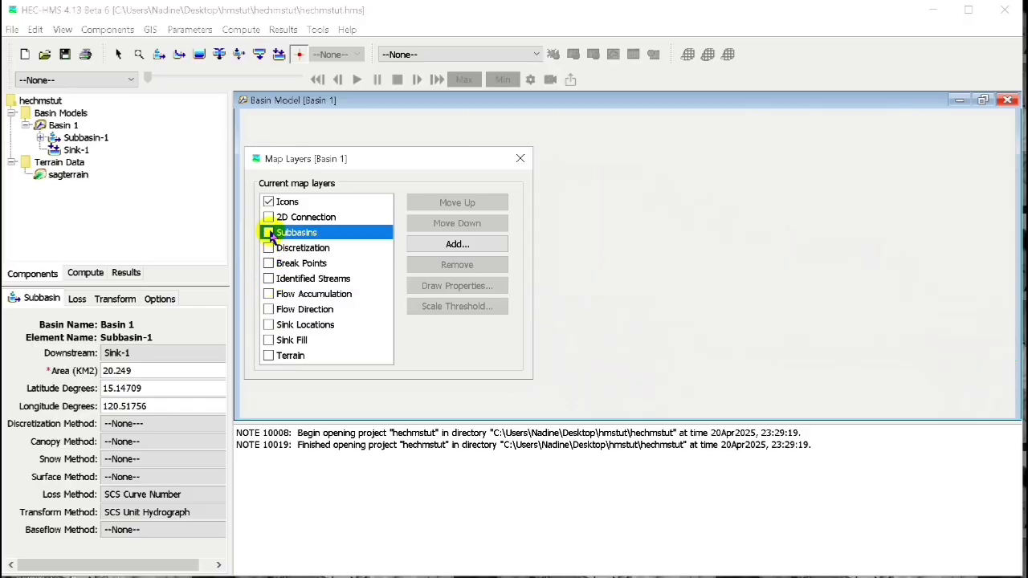
{"action": "left_click", "coordinate": [270, 234]}
{"action": "left_click", "coordinate": [521, 159]}
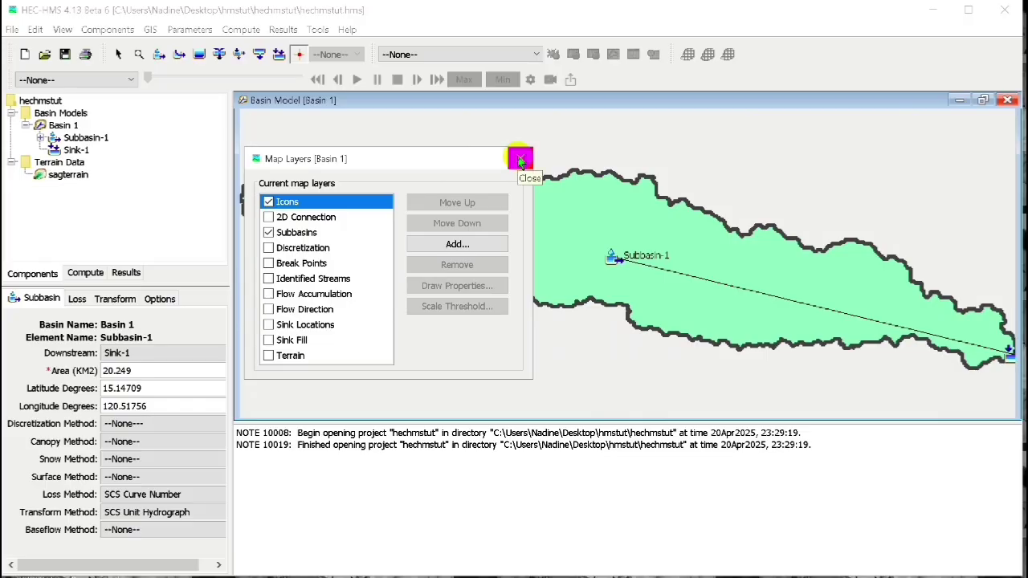
Open Subbasin-1's editor and set curve number 55 with initial abstraction 10.
{"action": "right_click", "coordinate": [528, 231]}
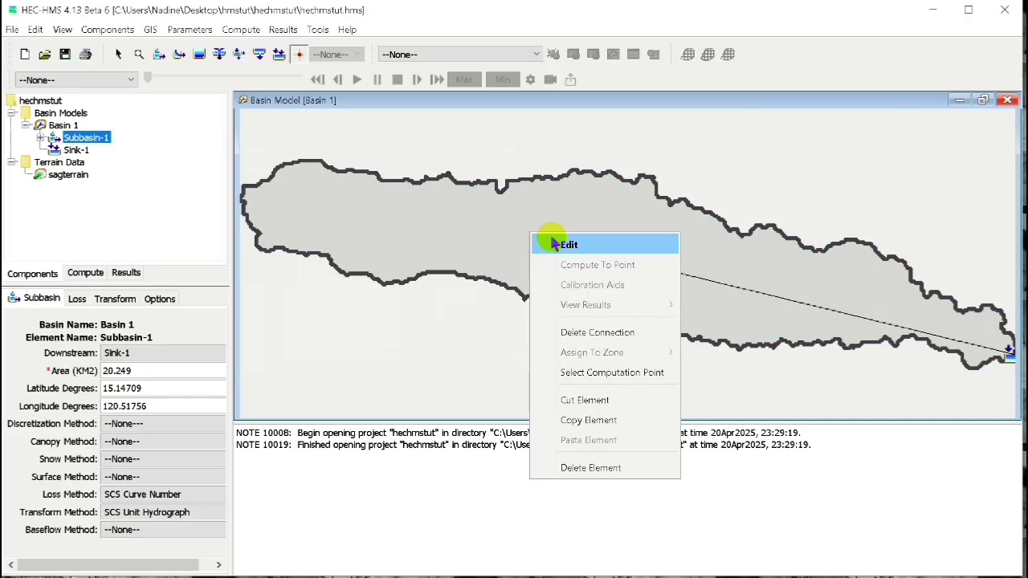
{"action": "left_click", "coordinate": [555, 243]}
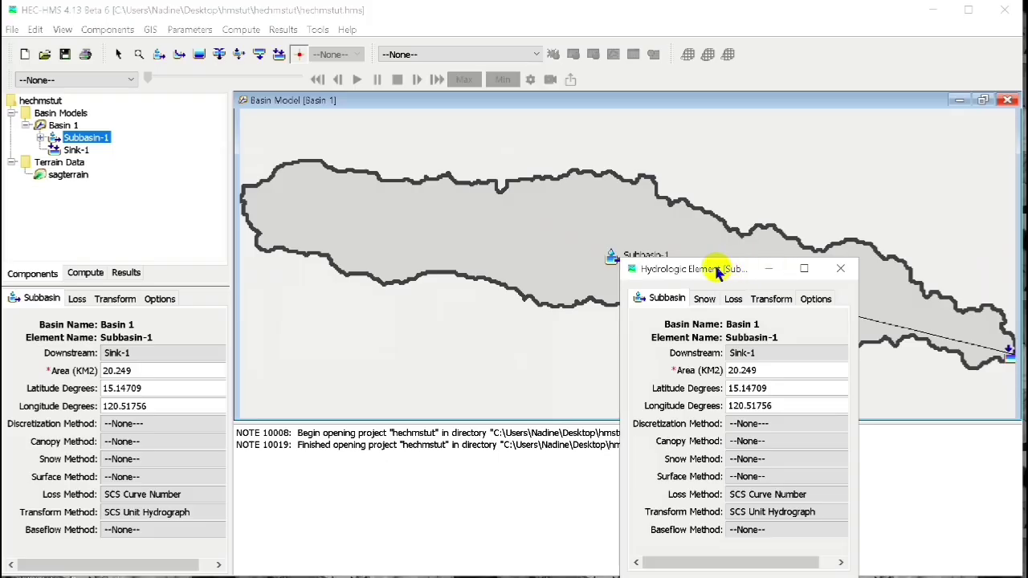
{"action": "left_click_drag", "start_coordinate": [718, 268], "coordinate": [696, 210]}
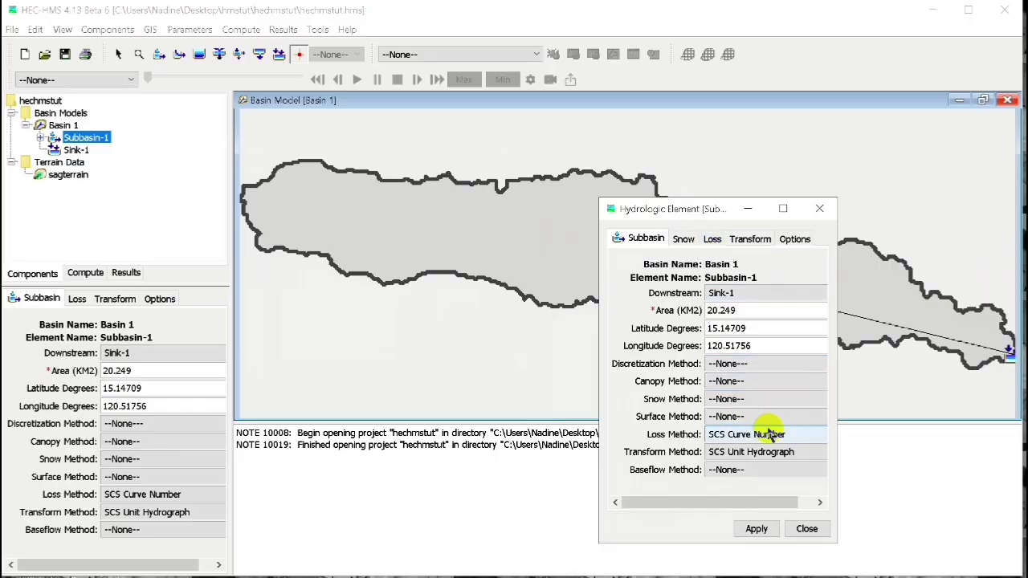
{"action": "left_click", "coordinate": [716, 241]}
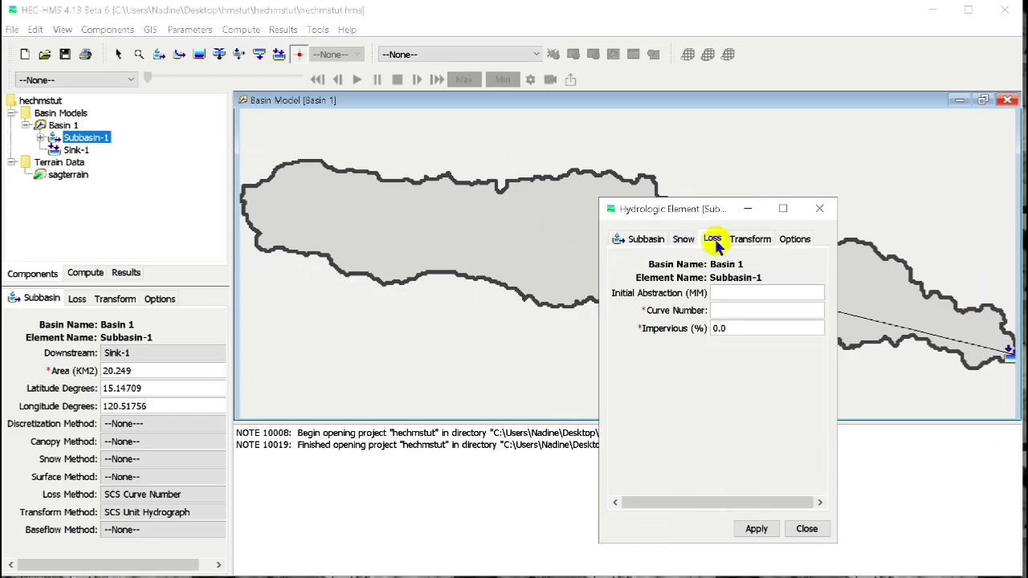
{"action": "left_click", "coordinate": [746, 310]}
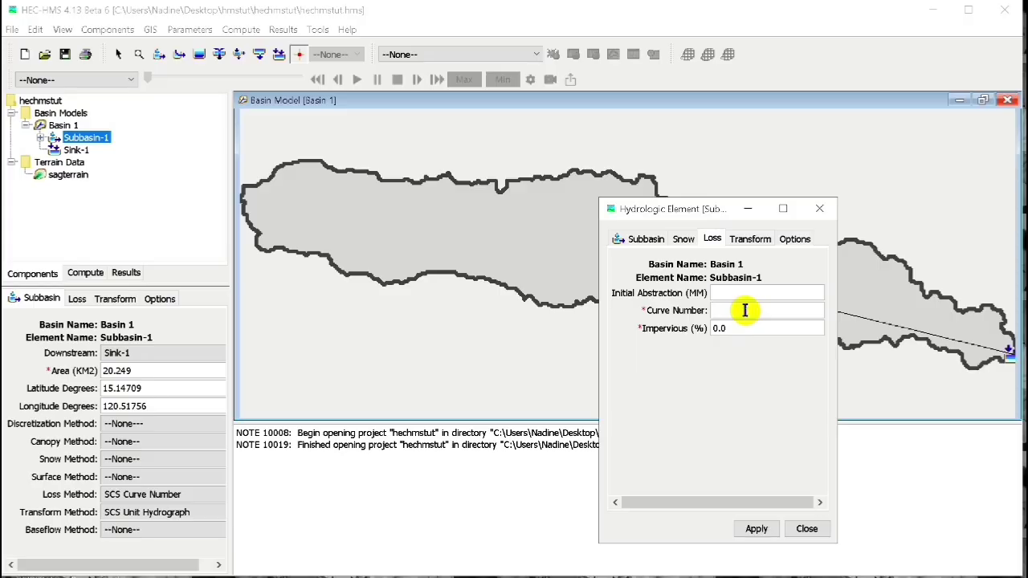
{"action": "type", "text": "55"}
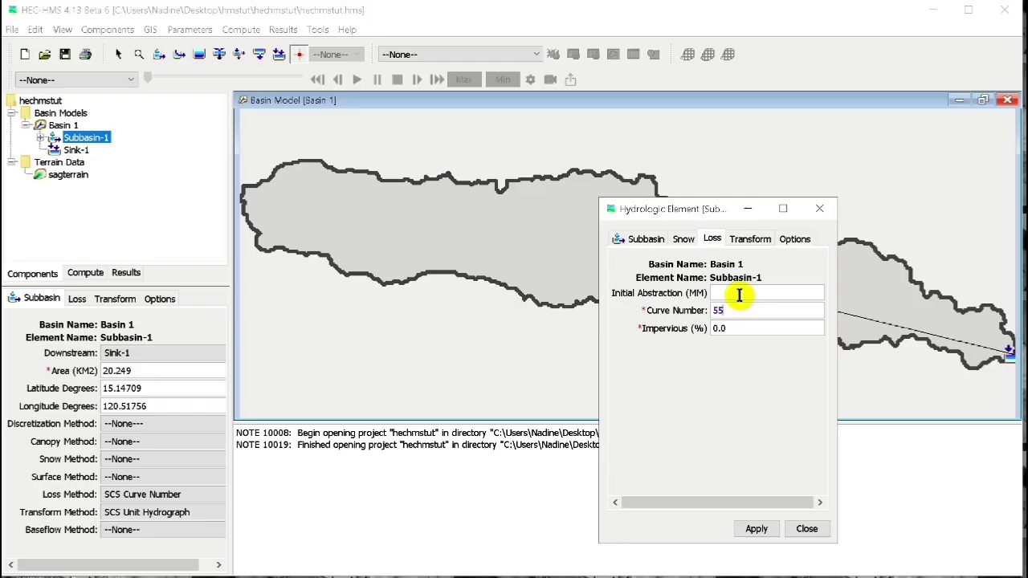
{"action": "left_click", "coordinate": [739, 295]}
{"action": "type", "text": "1"}
{"action": "type", "text": "0"}
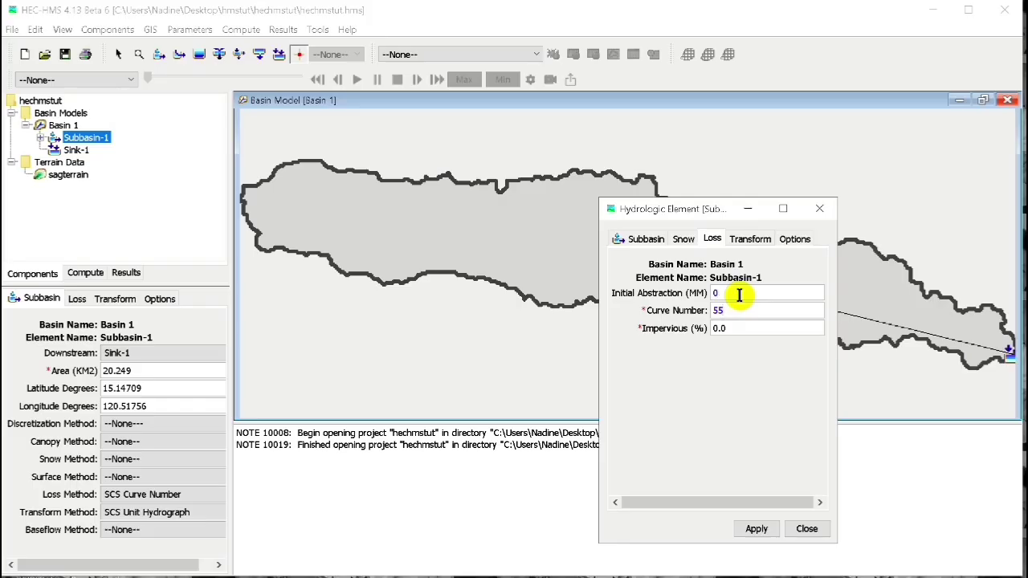
Set Subbasin-1's transform lag time to 250 minutes.
{"action": "left_click", "coordinate": [748, 239]}
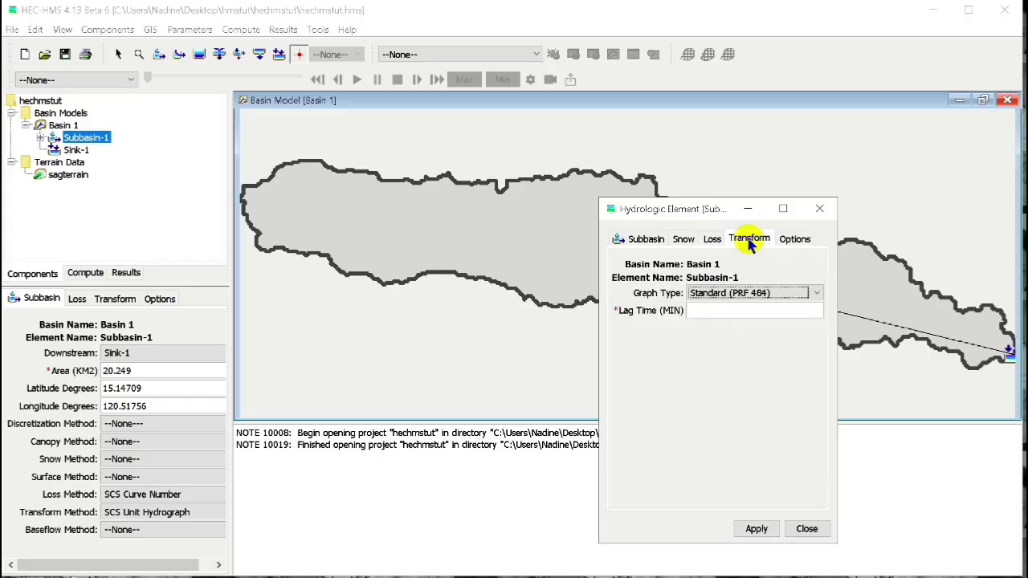
{"action": "left_click", "coordinate": [725, 310]}
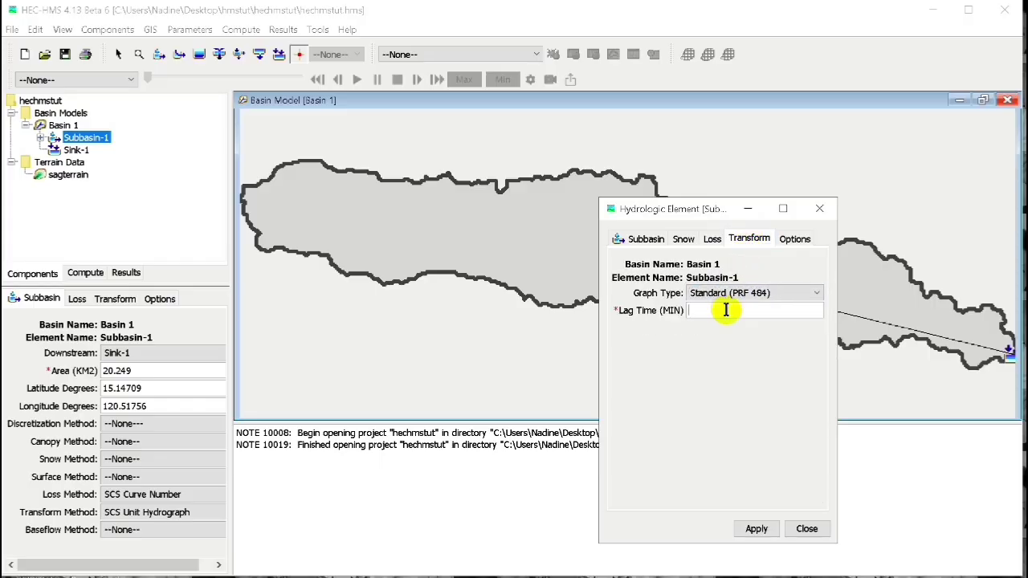
{"action": "type", "text": "250"}
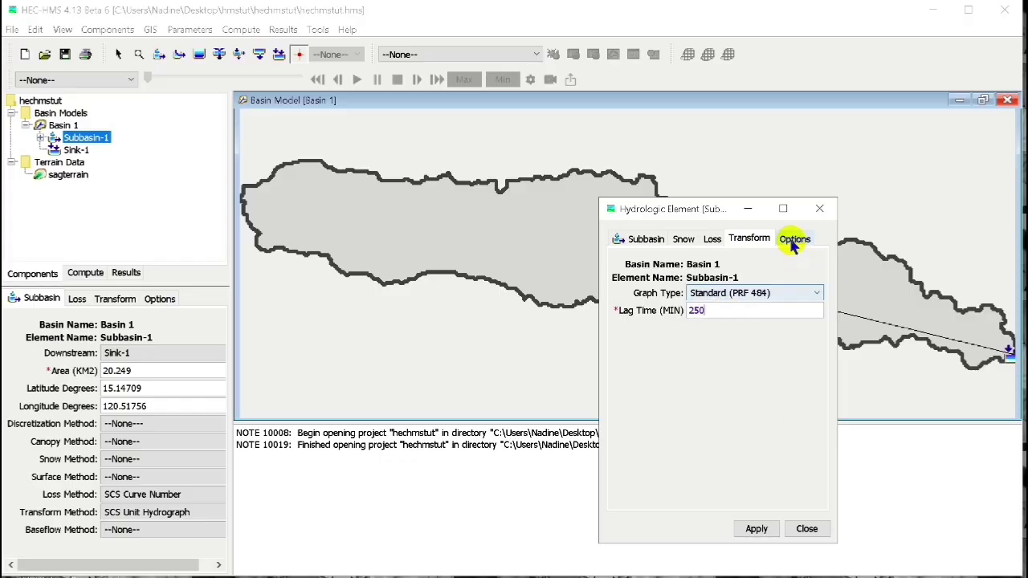
{"action": "left_click", "coordinate": [655, 241]}
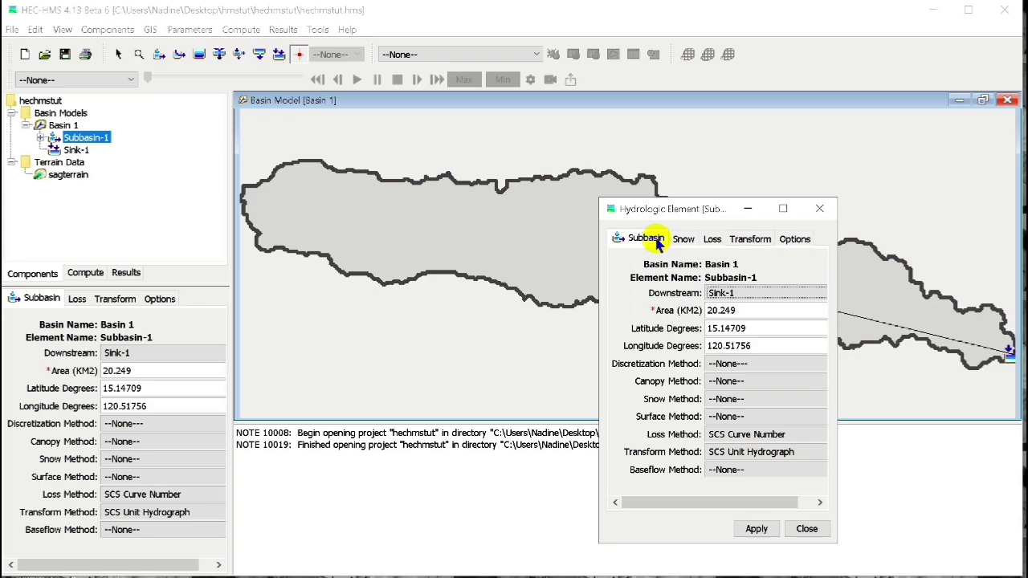
Confirm SCS Curve Number and SCS Unit Hydrograph methods, apply, and close Subbasin-1's editor.
{"action": "left_click", "coordinate": [807, 434]}
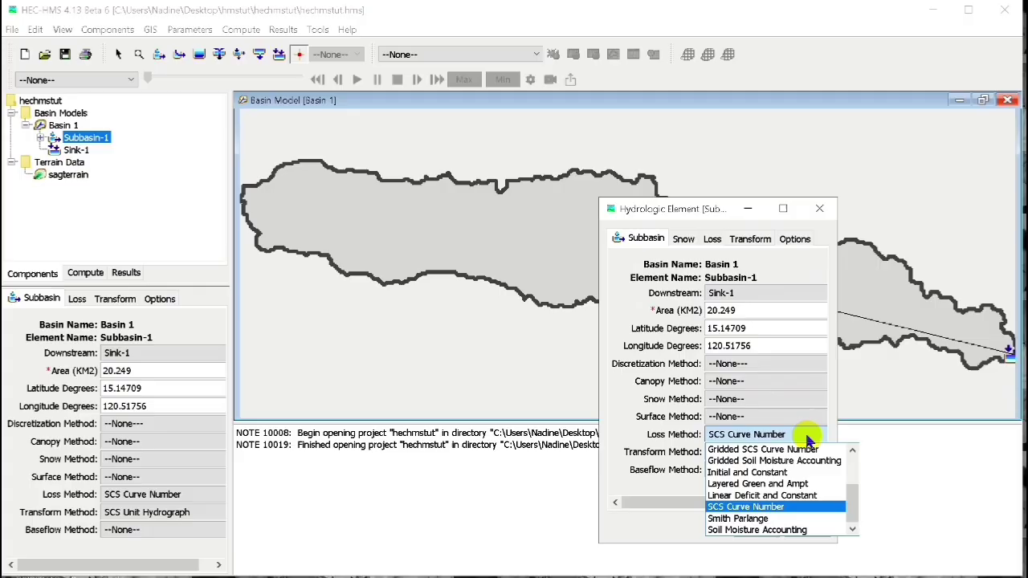
{"action": "left_click", "coordinate": [793, 435]}
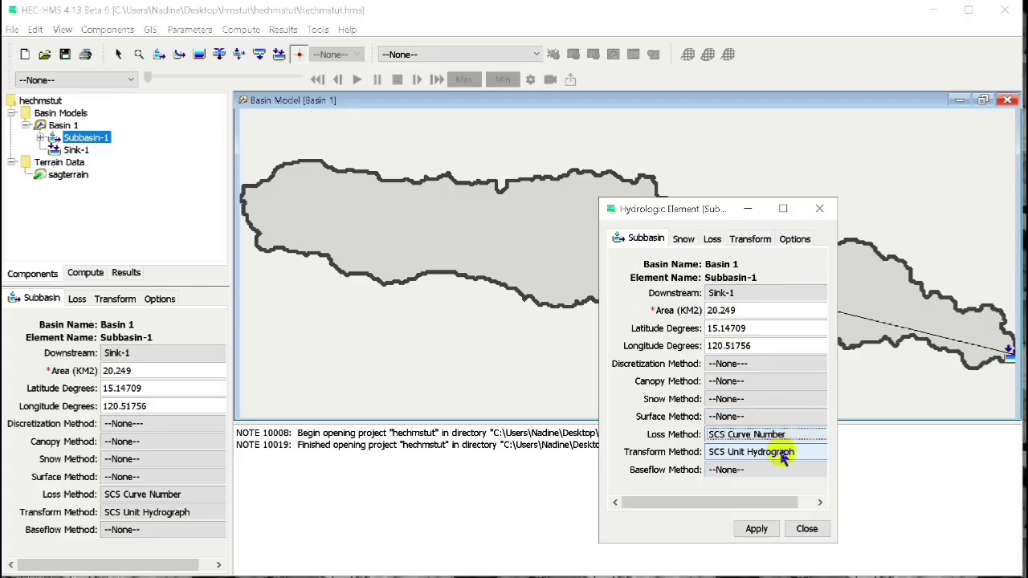
{"action": "left_click", "coordinate": [783, 454]}
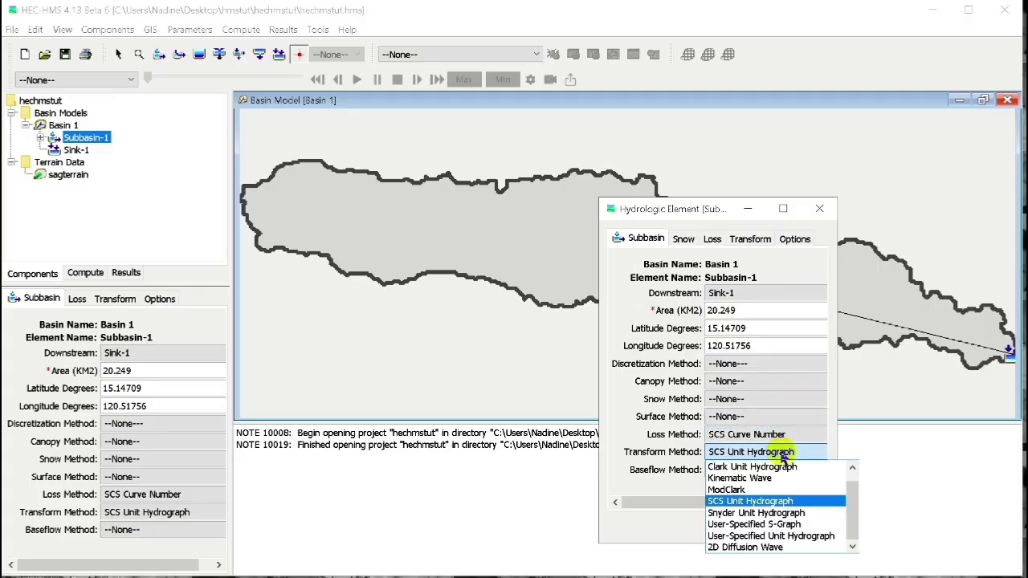
{"action": "left_click", "coordinate": [783, 454]}
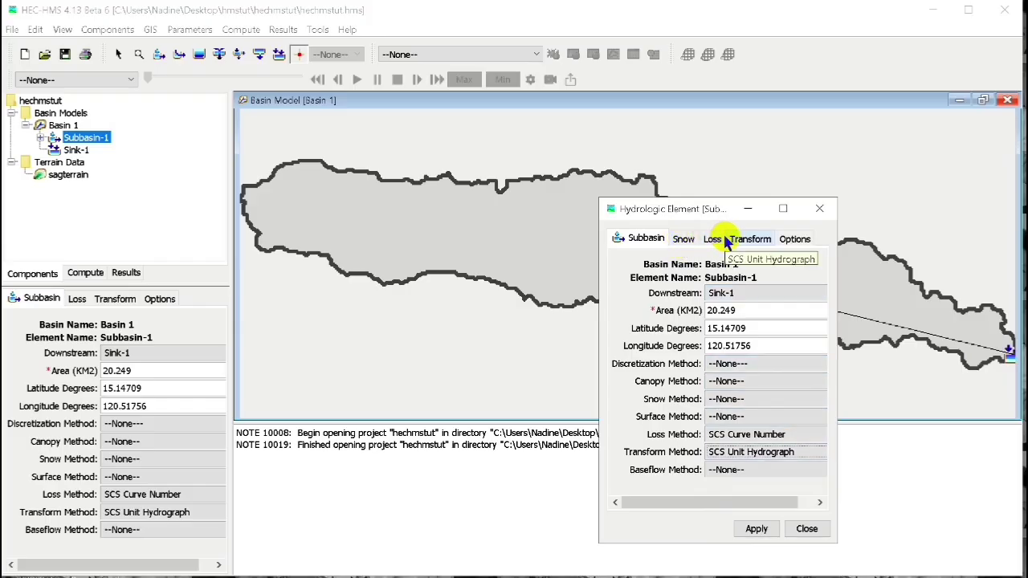
{"action": "left_click", "coordinate": [757, 530]}
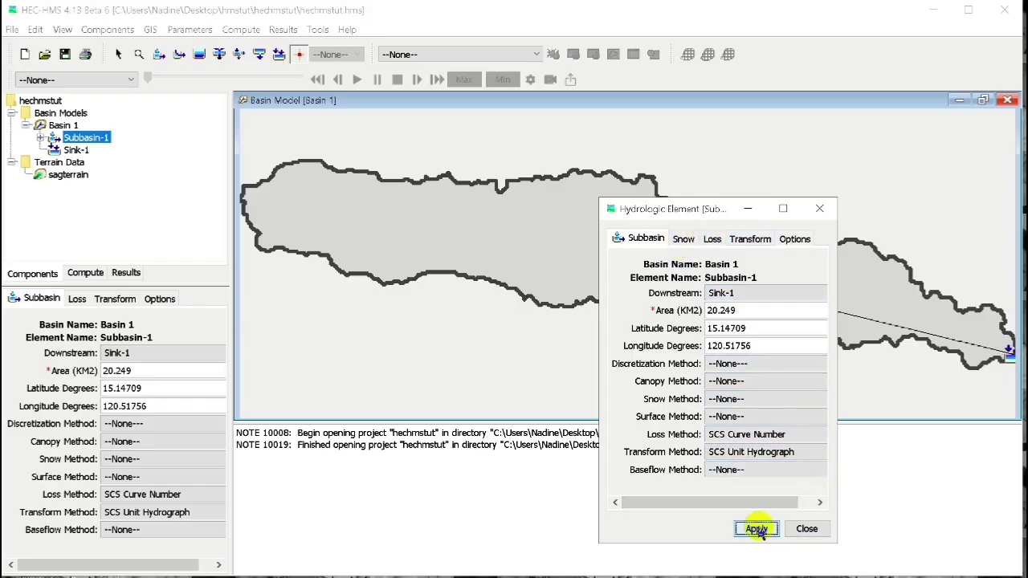
{"action": "left_click", "coordinate": [756, 530]}
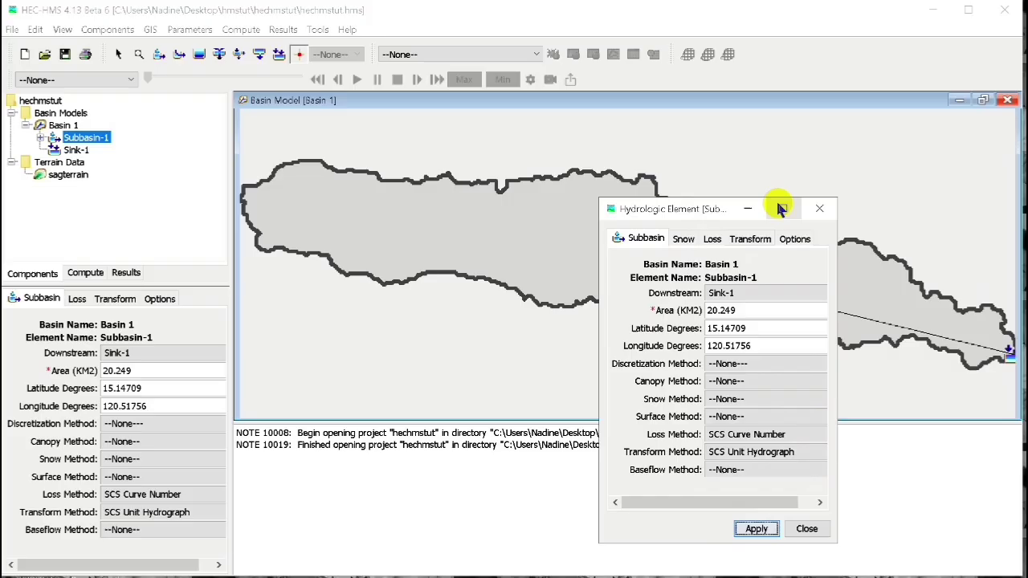
{"action": "left_click", "coordinate": [826, 202]}
Add a precipitation gage named 'raingauge' through the Time-Series Data Manager.
{"action": "left_click", "coordinate": [108, 29]}
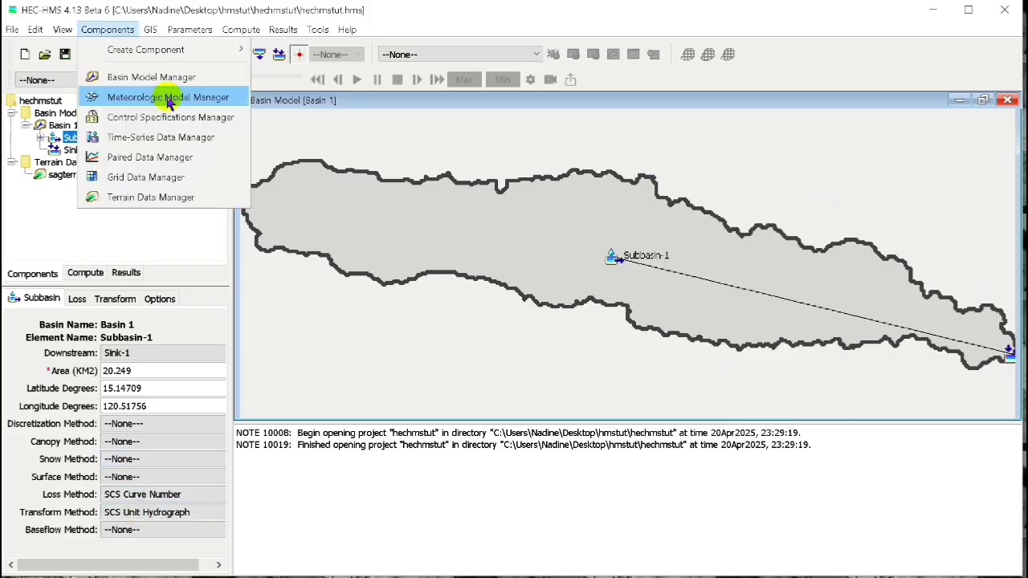
{"action": "left_click", "coordinate": [175, 140]}
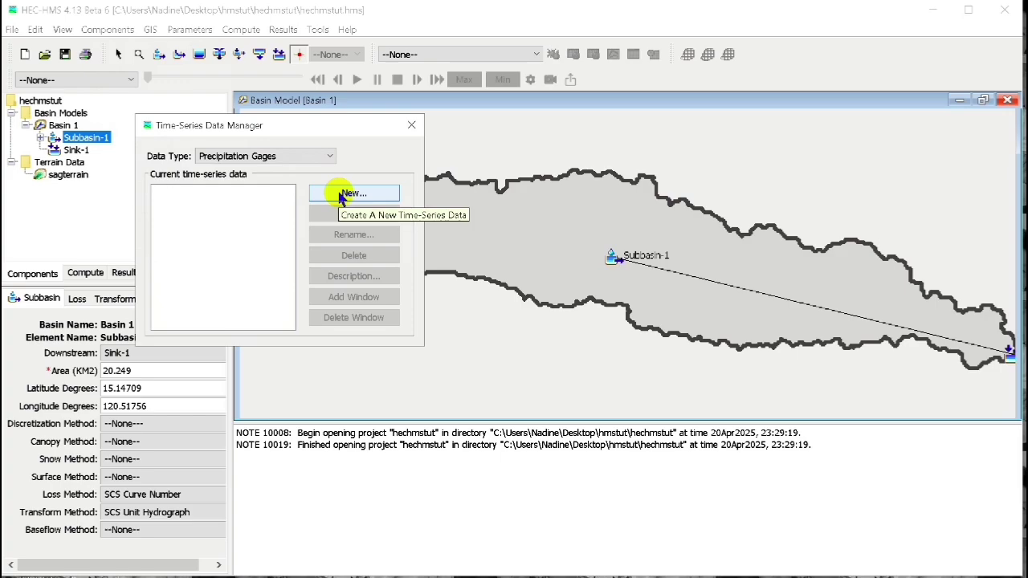
{"action": "left_click", "coordinate": [340, 195]}
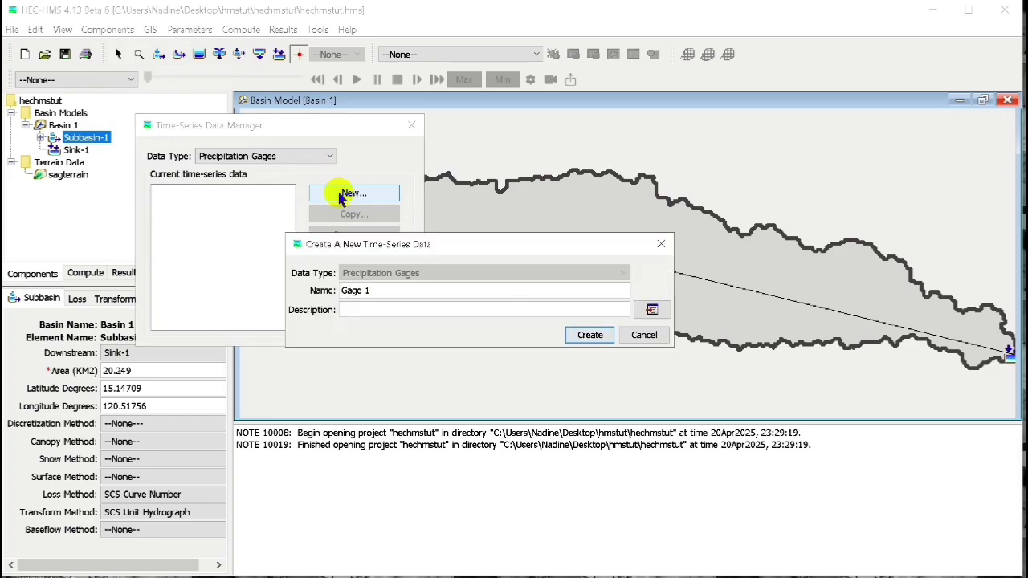
{"action": "left_click_drag", "start_coordinate": [379, 291], "coordinate": [338, 291]}
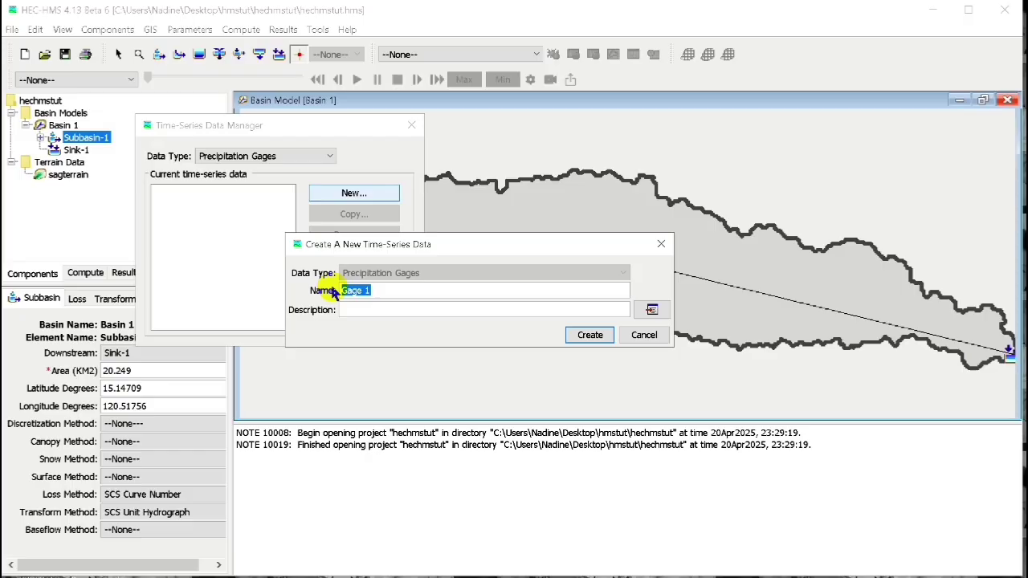
{"action": "type", "text": "raingauge"}
{"action": "left_click", "coordinate": [595, 336]}
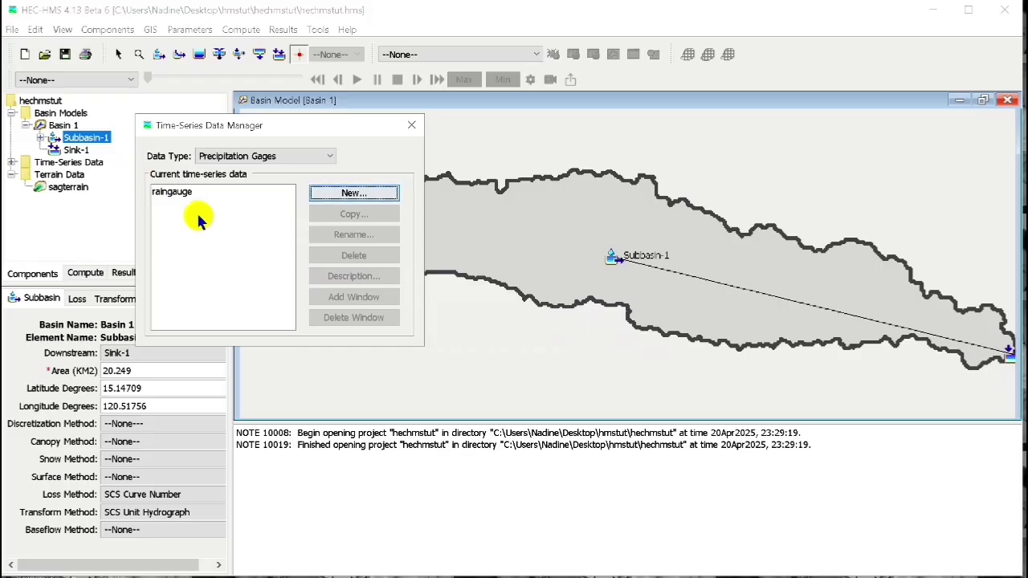
{"action": "left_click", "coordinate": [412, 126]}
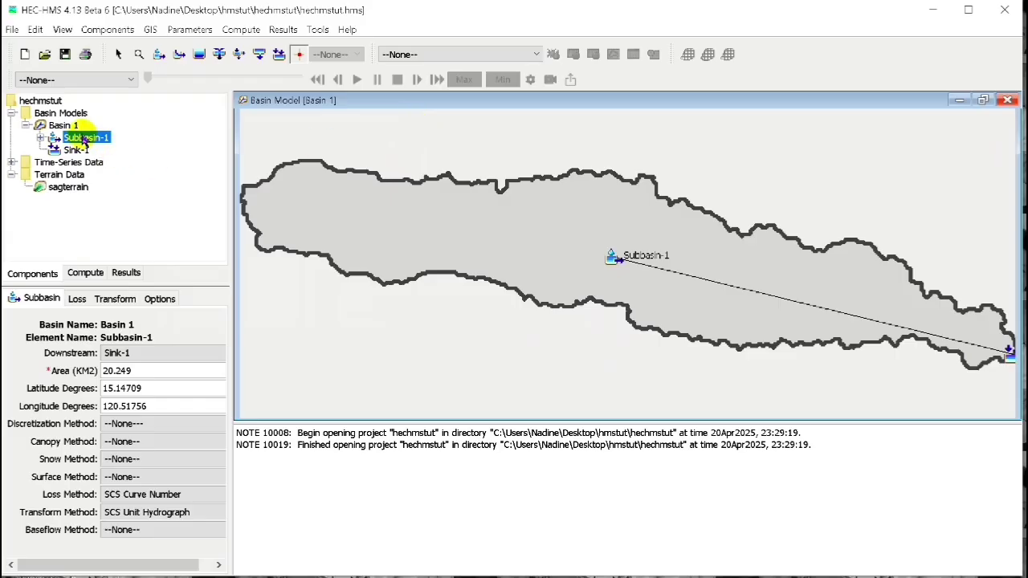
Expand Time-Series Data and Precipitation Gages in the tree and select the raingauge gage.
{"action": "left_click", "coordinate": [12, 113]}
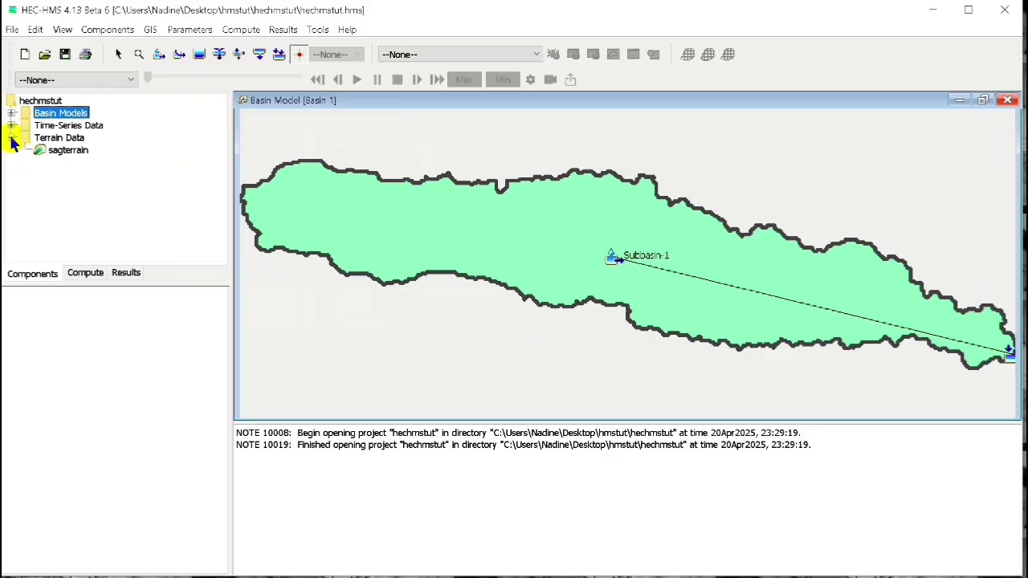
{"action": "left_click", "coordinate": [11, 138]}
{"action": "left_click", "coordinate": [11, 126]}
{"action": "left_click", "coordinate": [25, 138]}
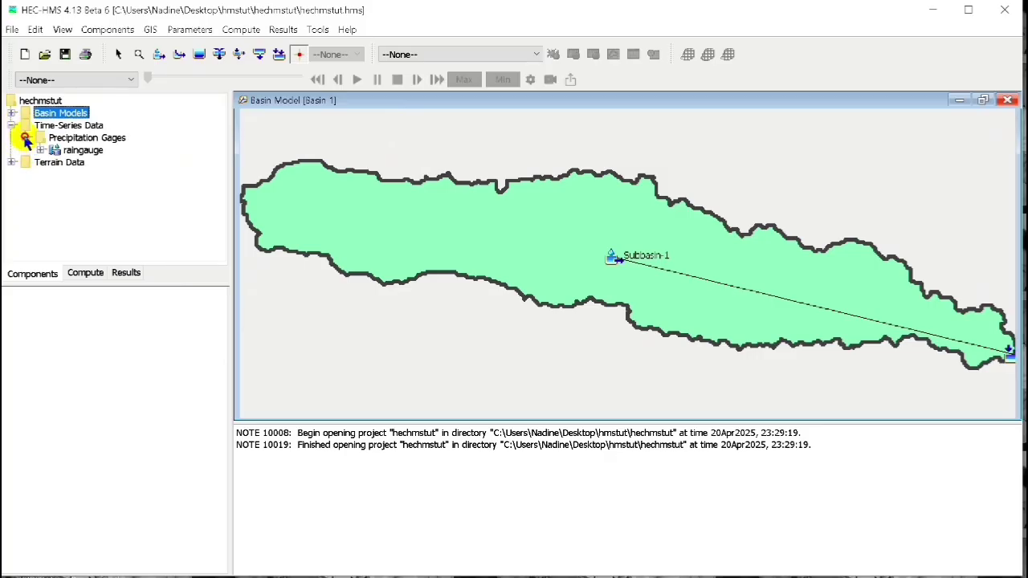
{"action": "left_click", "coordinate": [52, 152]}
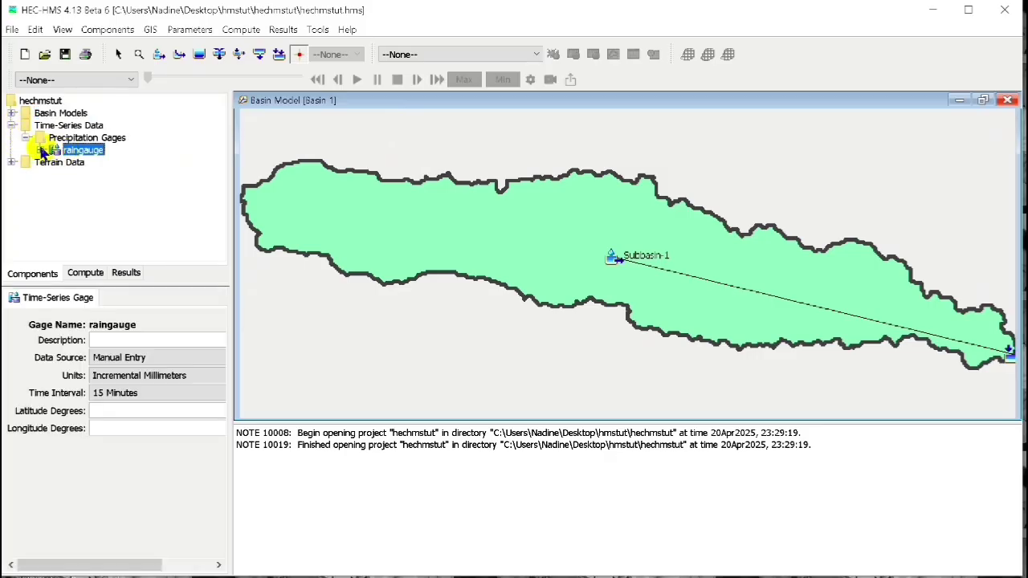
{"action": "left_click", "coordinate": [39, 150]}
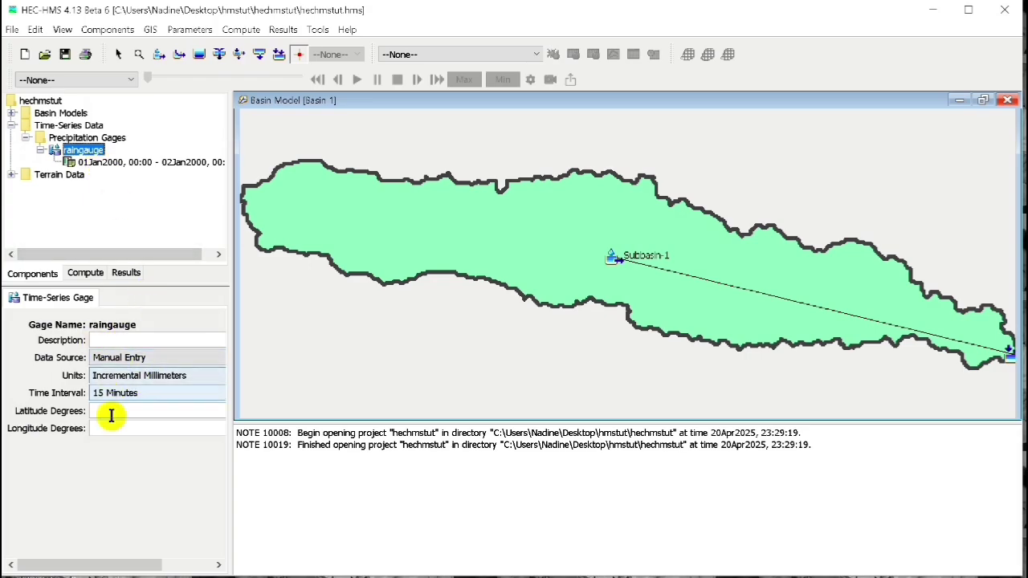
Set the raingauge time interval to 1 Hour and bring up its time window settings.
{"action": "left_click", "coordinate": [184, 395]}
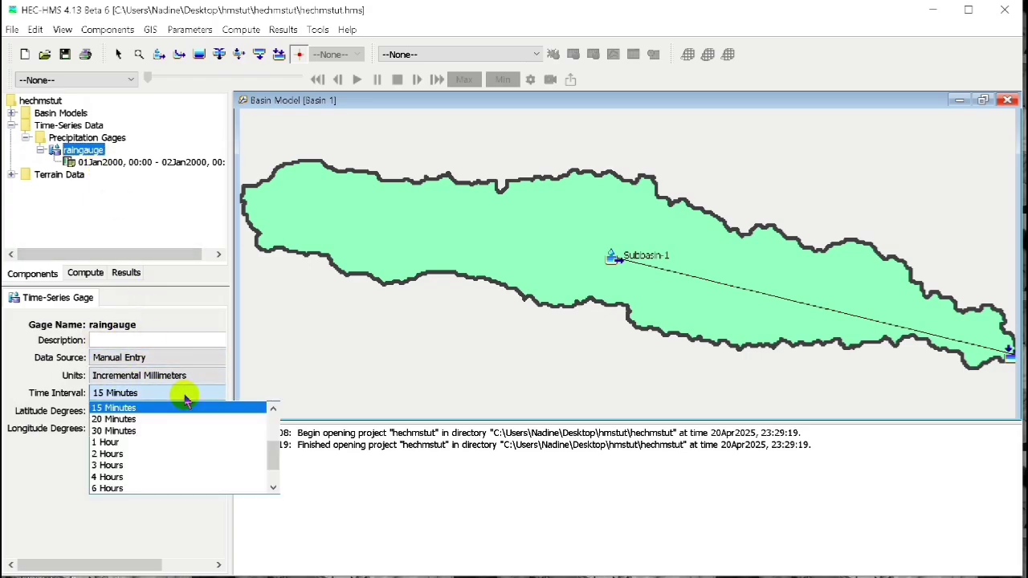
{"action": "left_click", "coordinate": [182, 442]}
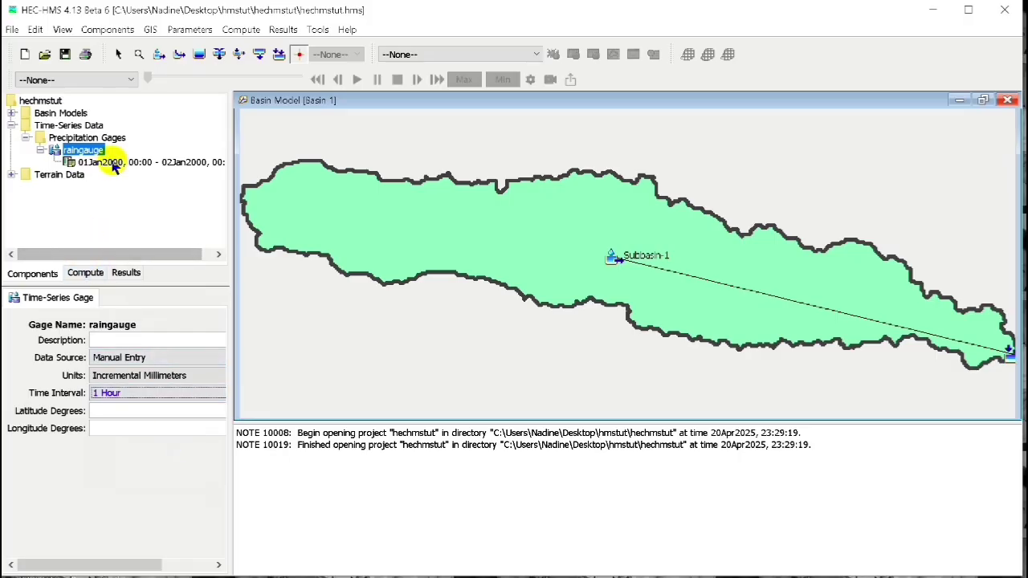
{"action": "left_click", "coordinate": [85, 275]}
{"action": "left_click", "coordinate": [48, 273]}
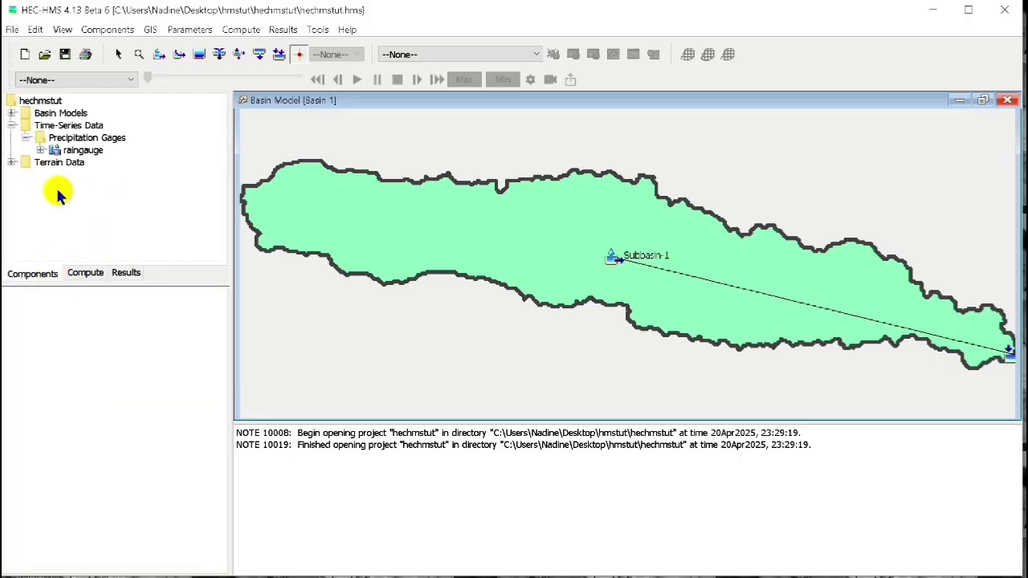
{"action": "left_click", "coordinate": [76, 151]}
{"action": "left_click", "coordinate": [40, 150]}
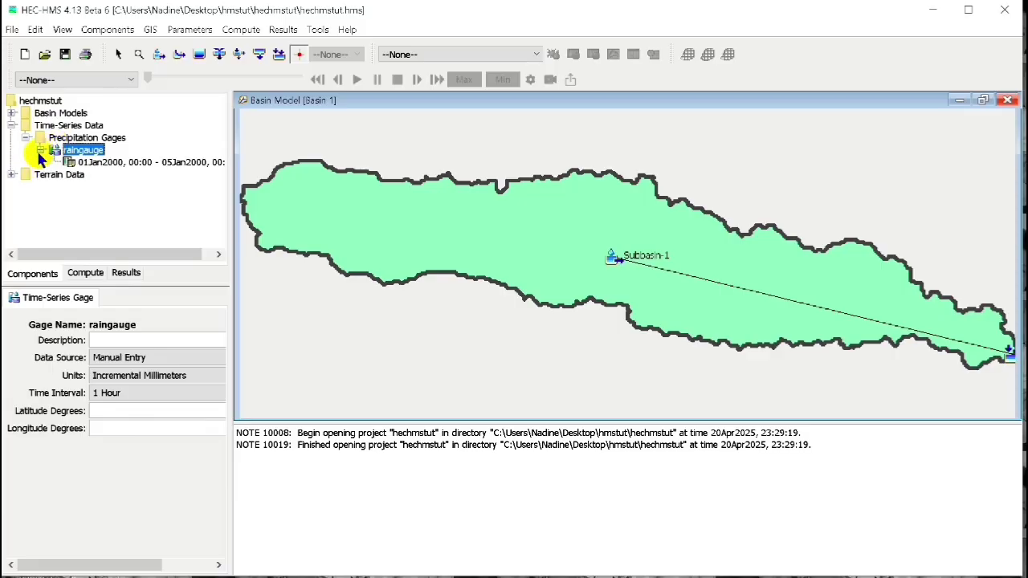
{"action": "left_click", "coordinate": [101, 161]}
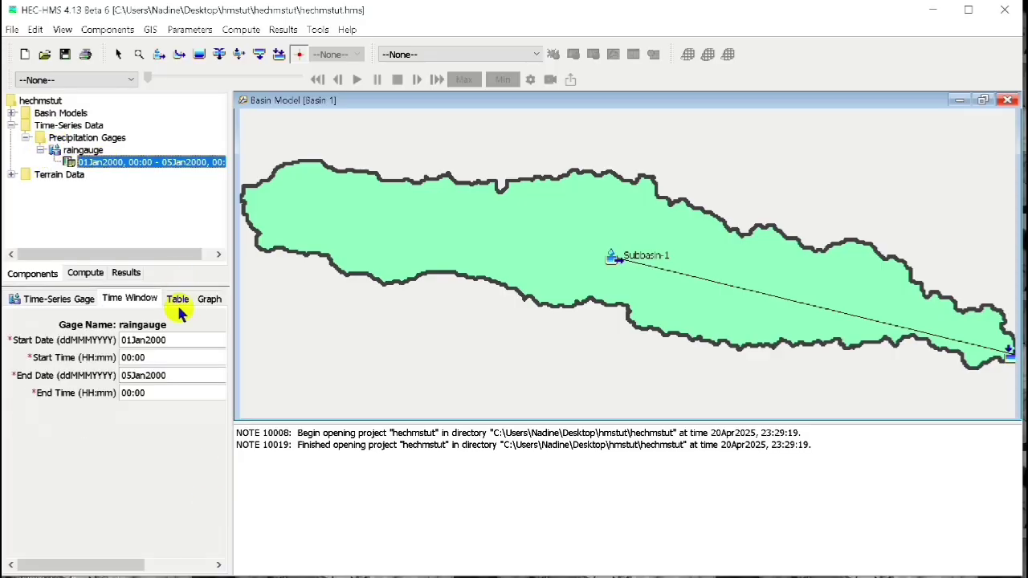
Launch Excel, open the Typhoon Carina workbook, and select the Total values G2 to G51.
{"action": "key", "text": "super"}
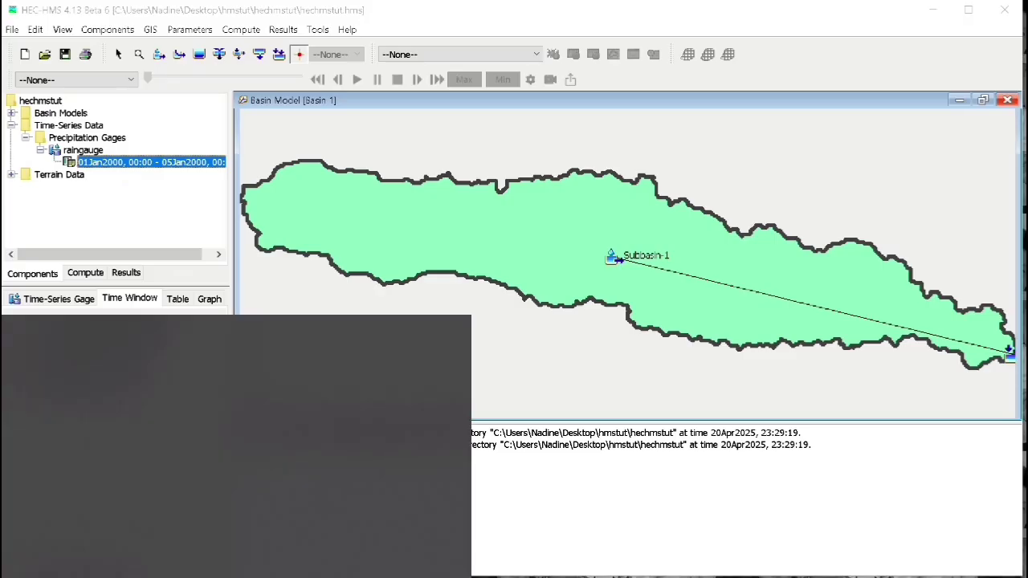
{"action": "type", "text": "excel"}
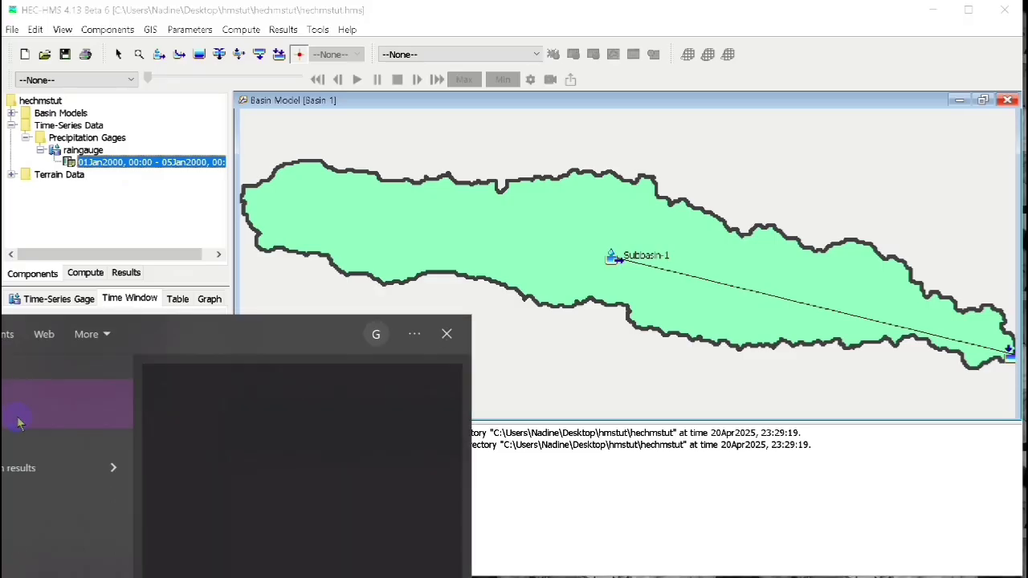
{"action": "left_click", "coordinate": [13, 414]}
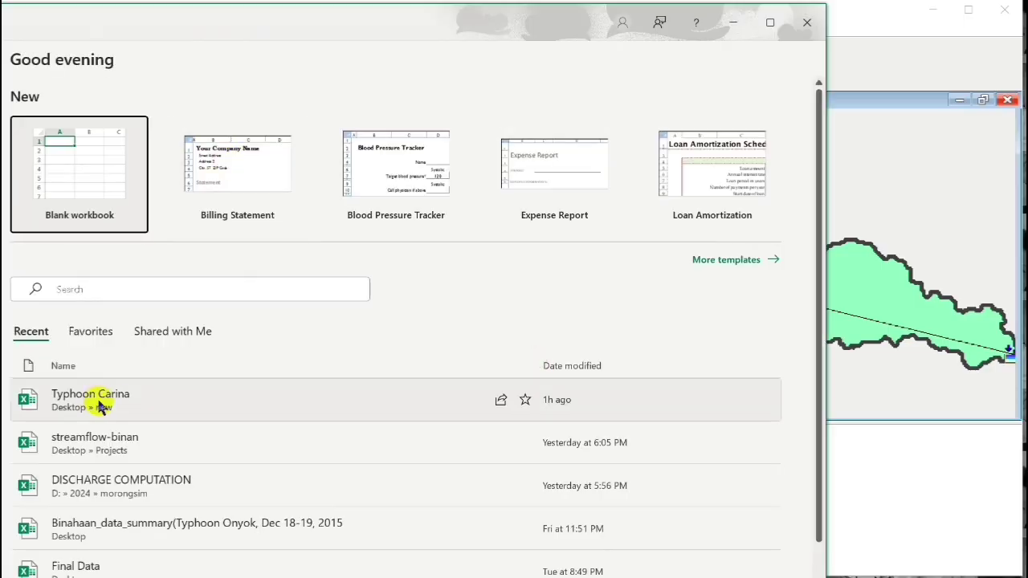
{"action": "left_click", "coordinate": [119, 405]}
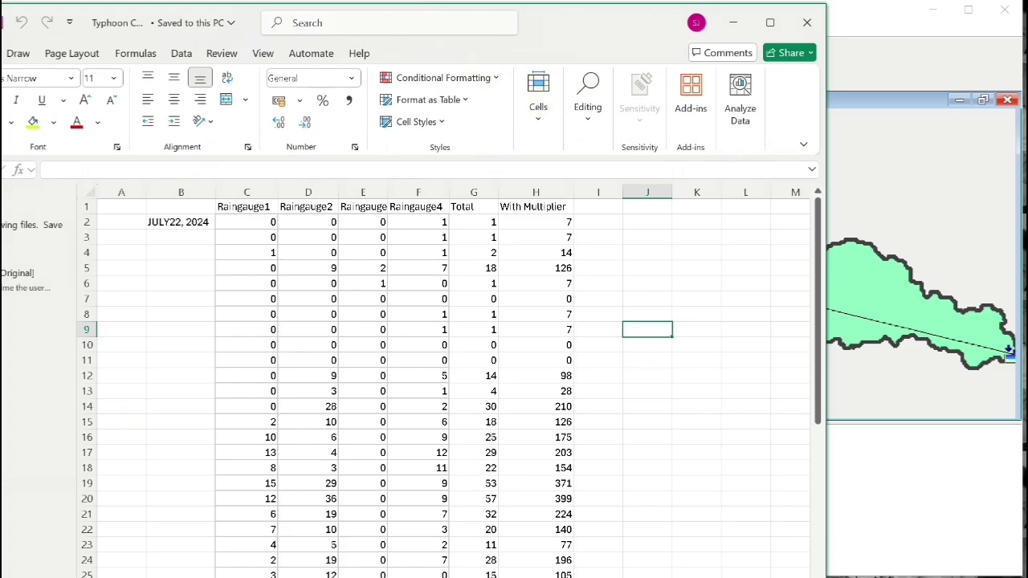
{"action": "left_click_drag", "start_coordinate": [819, 575], "coordinate": [894, 479]}
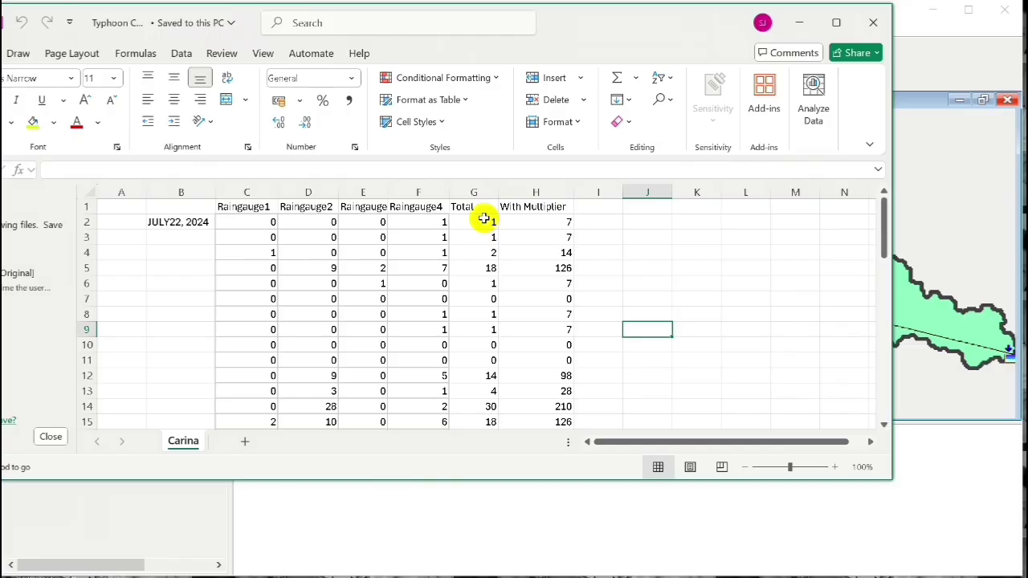
{"action": "left_click_drag", "start_coordinate": [484, 219], "coordinate": [487, 377]}
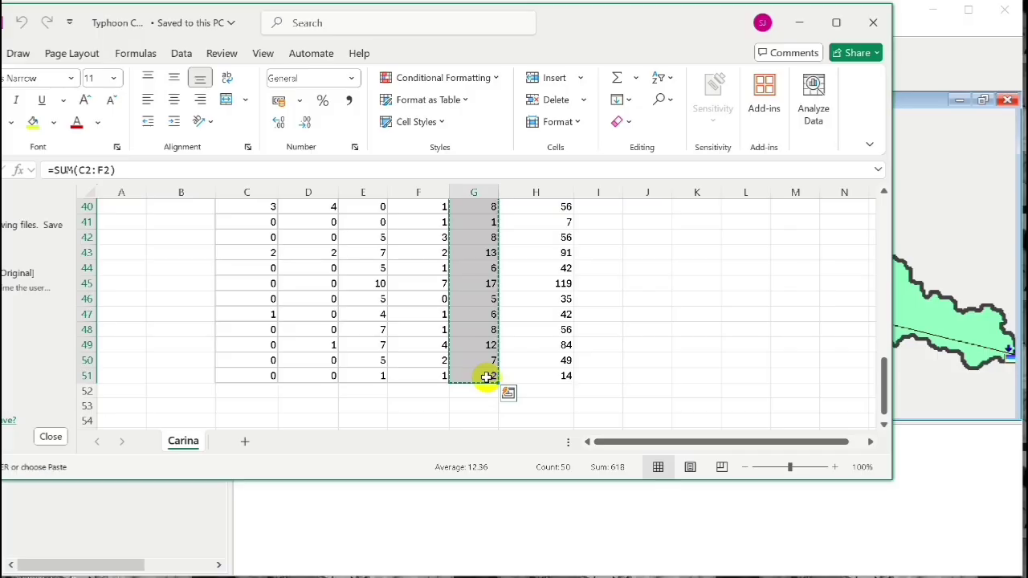
Set the raingauge time window start to 22Jul2024 at 17:00.
{"action": "left_click", "coordinate": [799, 23]}
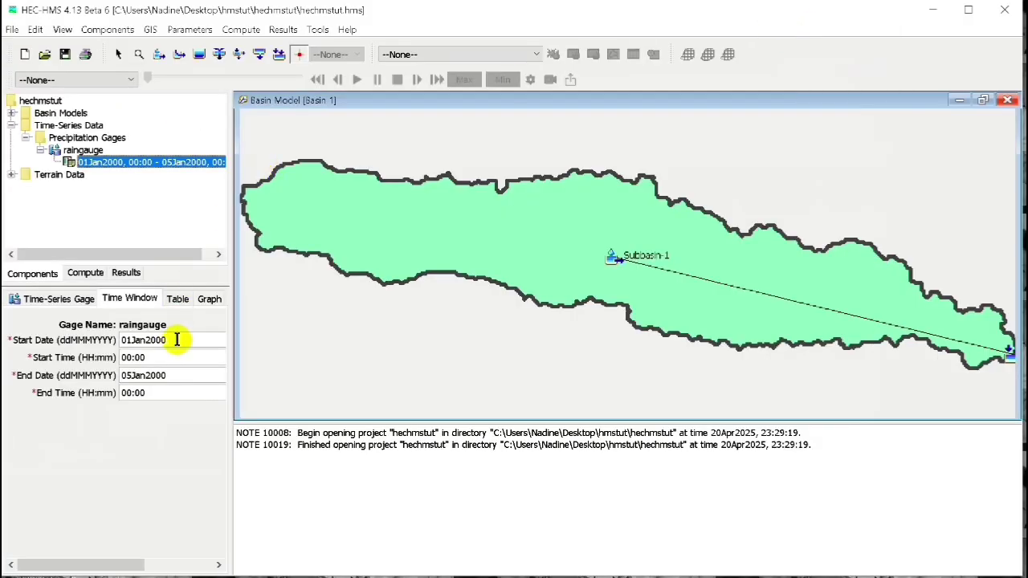
{"action": "left_click_drag", "start_coordinate": [184, 340], "coordinate": [69, 340]}
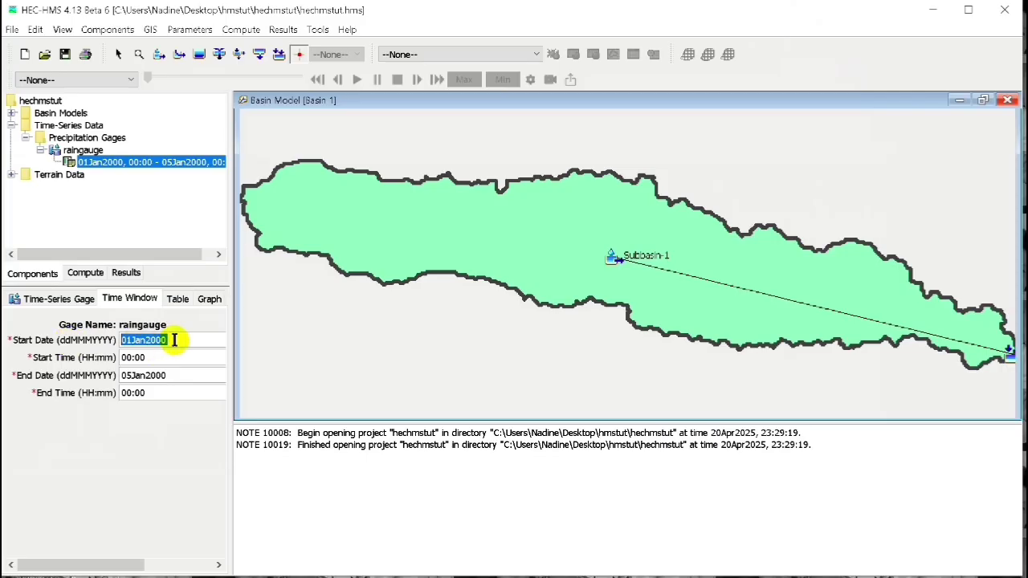
{"action": "type", "text": "22Ju"}
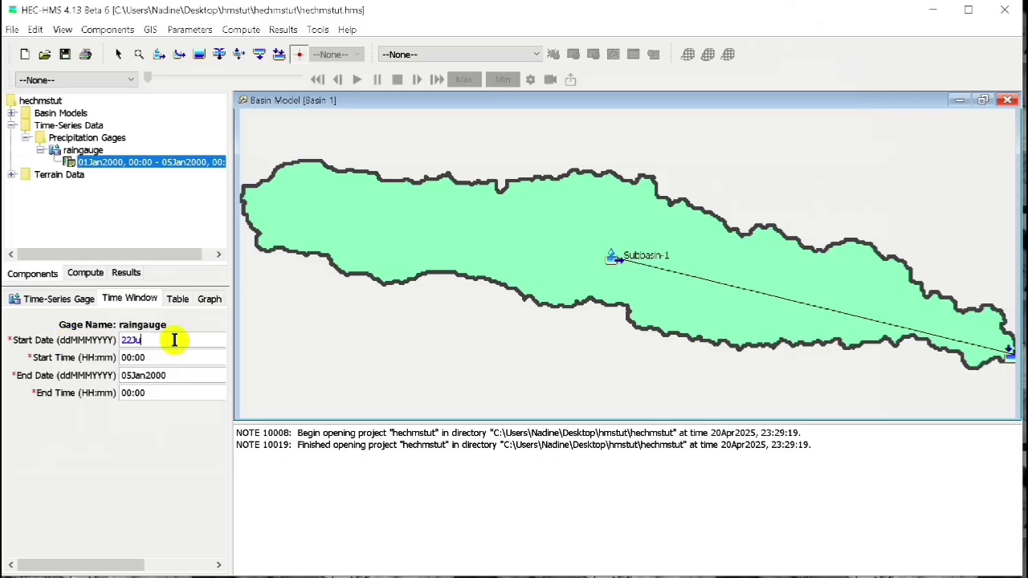
{"action": "type", "text": "l2024"}
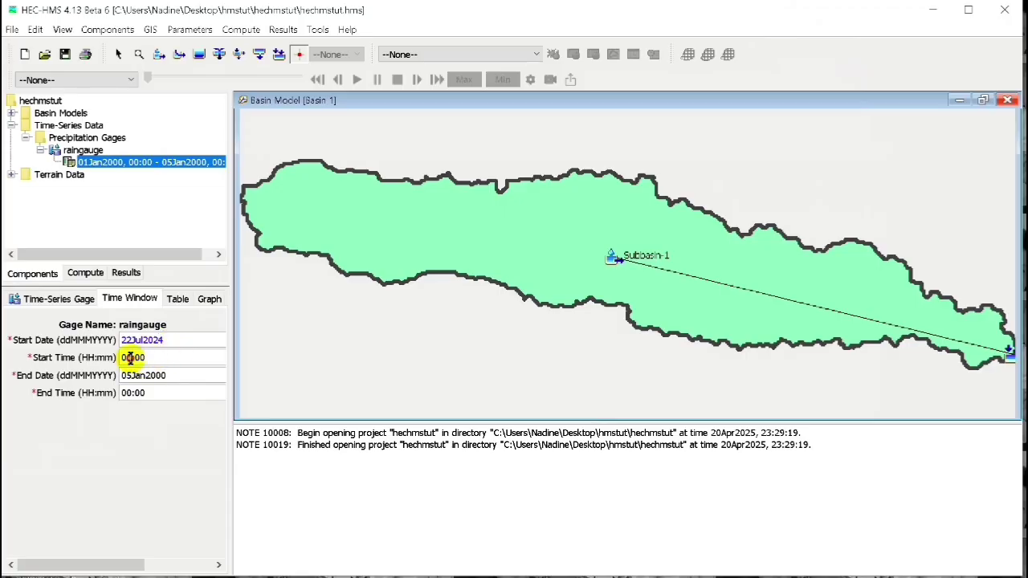
{"action": "left_click_drag", "start_coordinate": [131, 358], "coordinate": [107, 360]}
{"action": "type", "text": "17"}
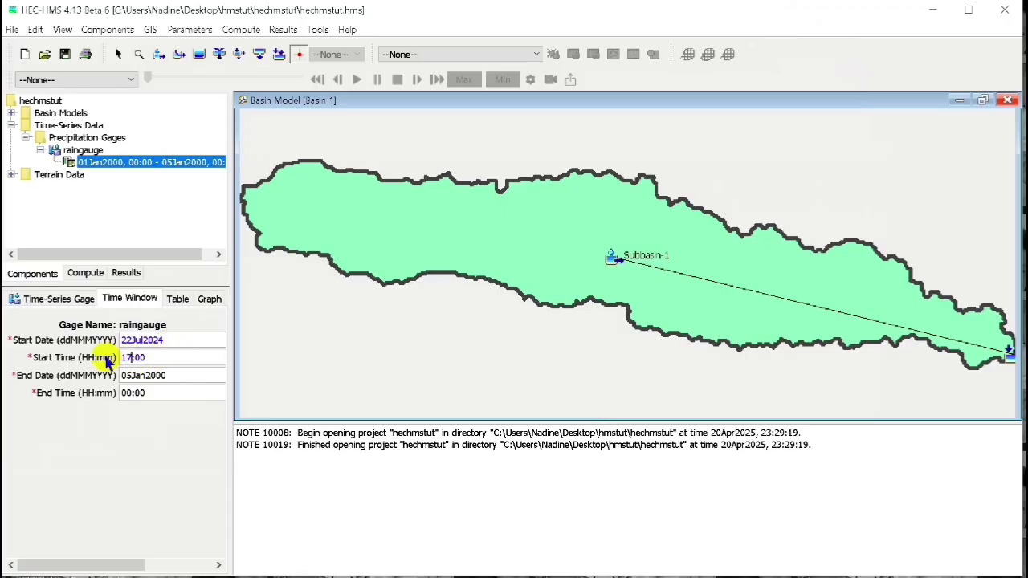
Set the raingauge time window end to 24Jul2024 at 18:00.
{"action": "left_click_drag", "start_coordinate": [172, 375], "coordinate": [70, 371]}
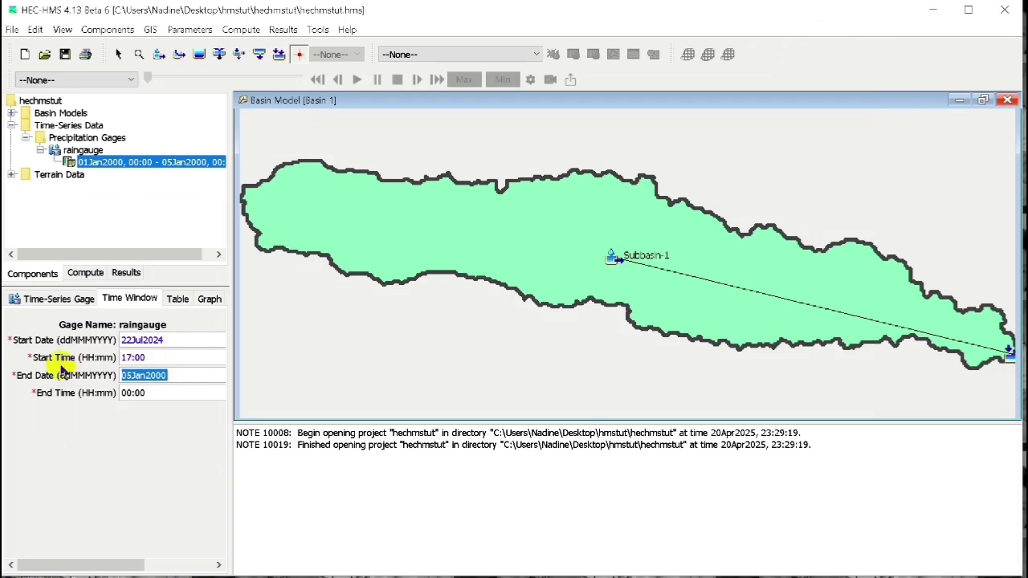
{"action": "type", "text": "24"}
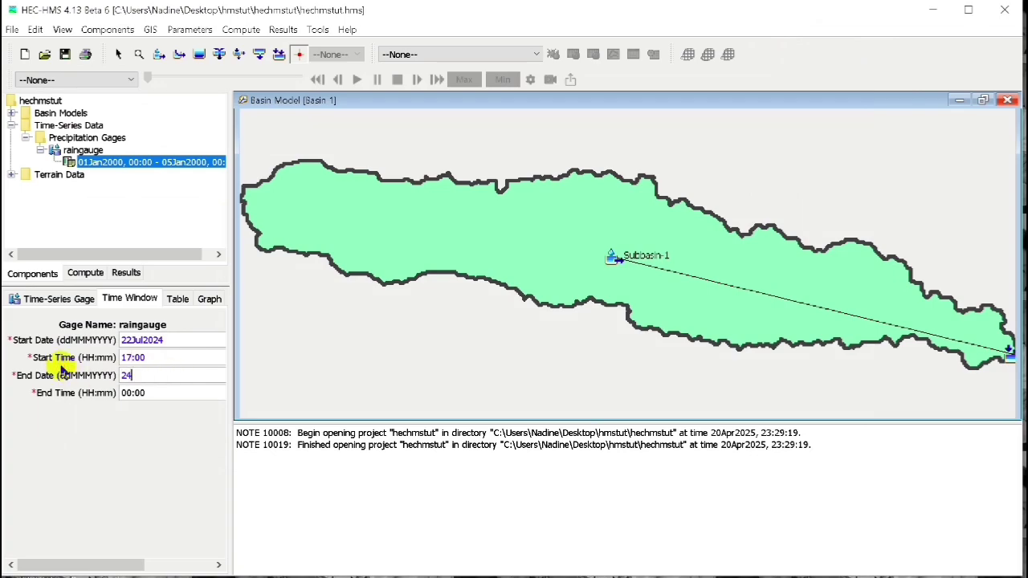
{"action": "type", "text": "J"}
{"action": "key", "text": "BackSpace"}
{"action": "key", "text": "BackSpace"}
{"action": "key", "text": "BackSpace"}
{"action": "type", "text": "Jul2024"}
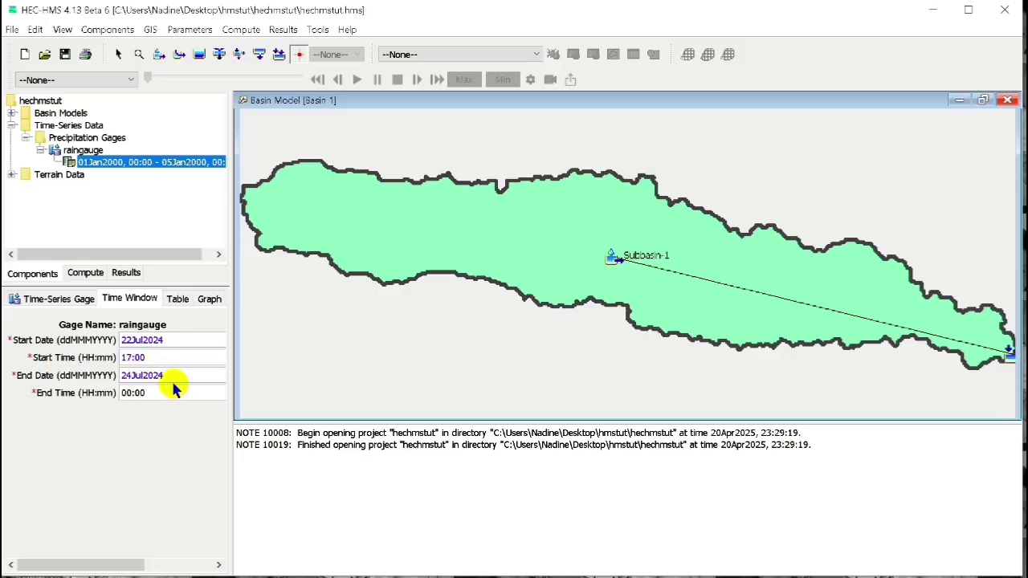
{"action": "double_click", "coordinate": [122, 393]}
{"action": "type", "text": "18"}
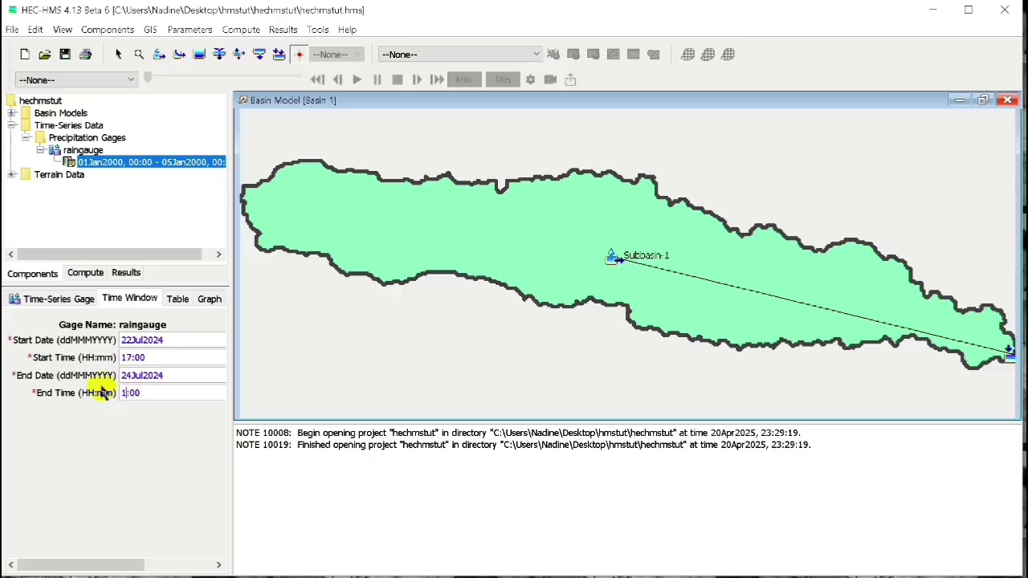
Paste the copied rainfall into raingauge's Precipitation column from 22Jul2024 17:00 and check the hyetograph.
{"action": "left_click", "coordinate": [178, 299]}
{"action": "left_click", "coordinate": [189, 338]}
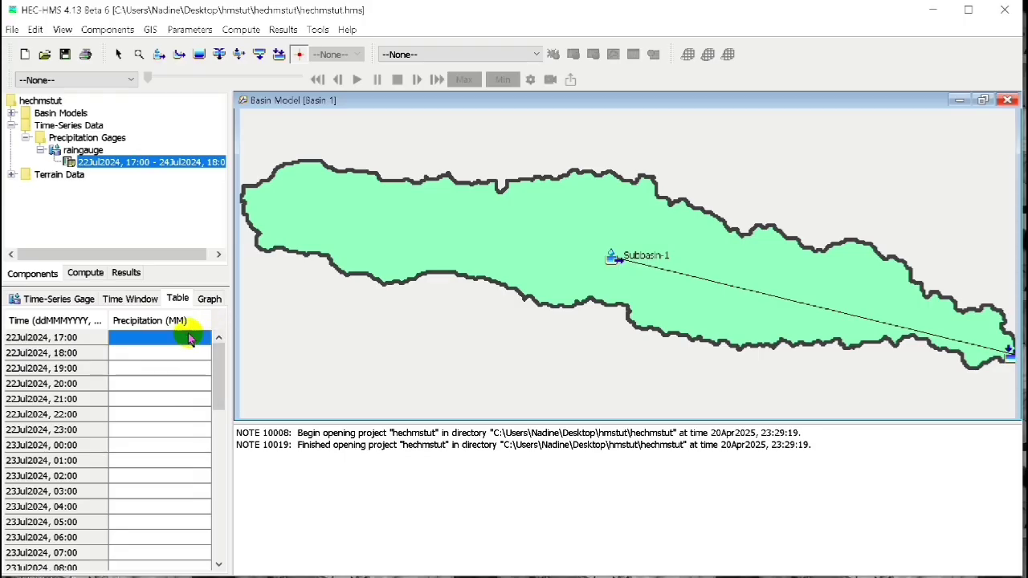
{"action": "key", "text": "ctrl+v"}
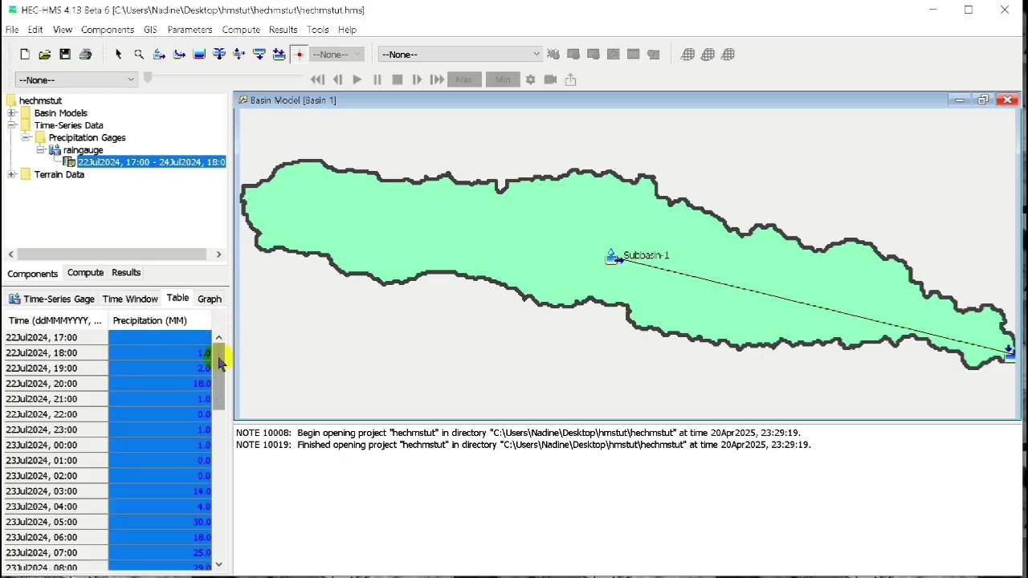
{"action": "left_click_drag", "start_coordinate": [221, 361], "coordinate": [241, 527]}
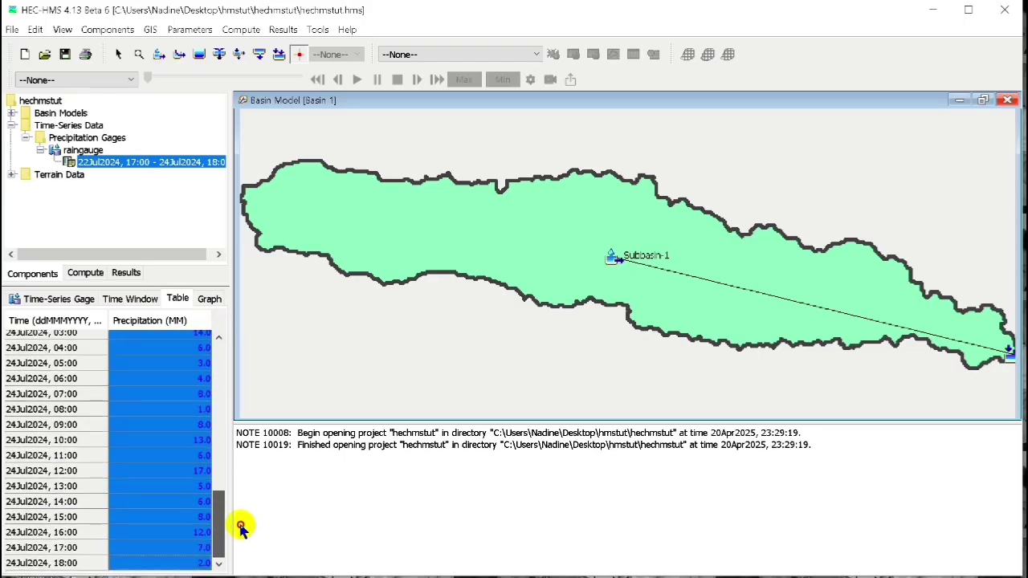
{"action": "left_click", "coordinate": [211, 299]}
{"action": "left_click", "coordinate": [177, 299]}
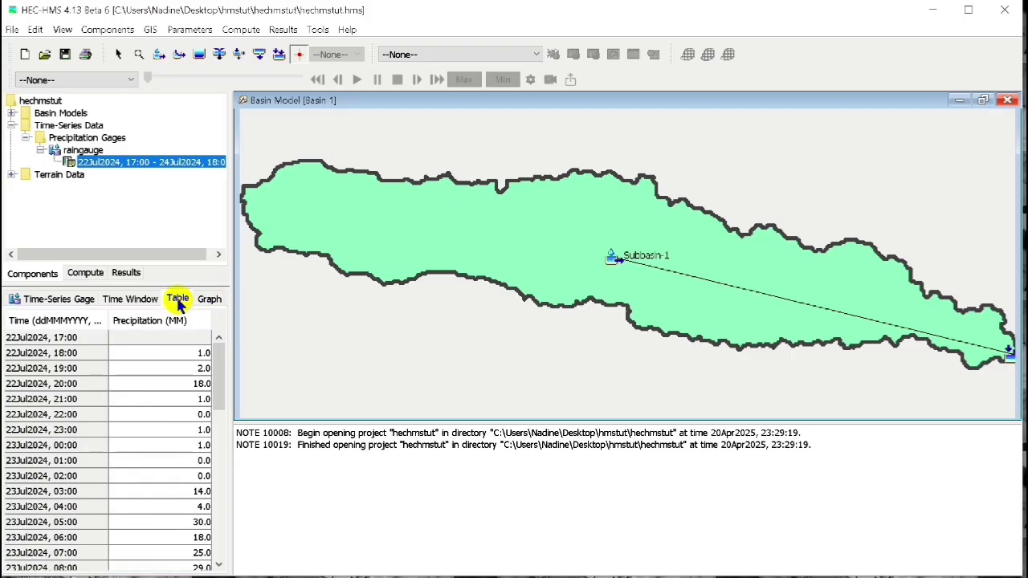
{"action": "double_click", "coordinate": [68, 125]}
{"action": "left_click", "coordinate": [122, 32]}
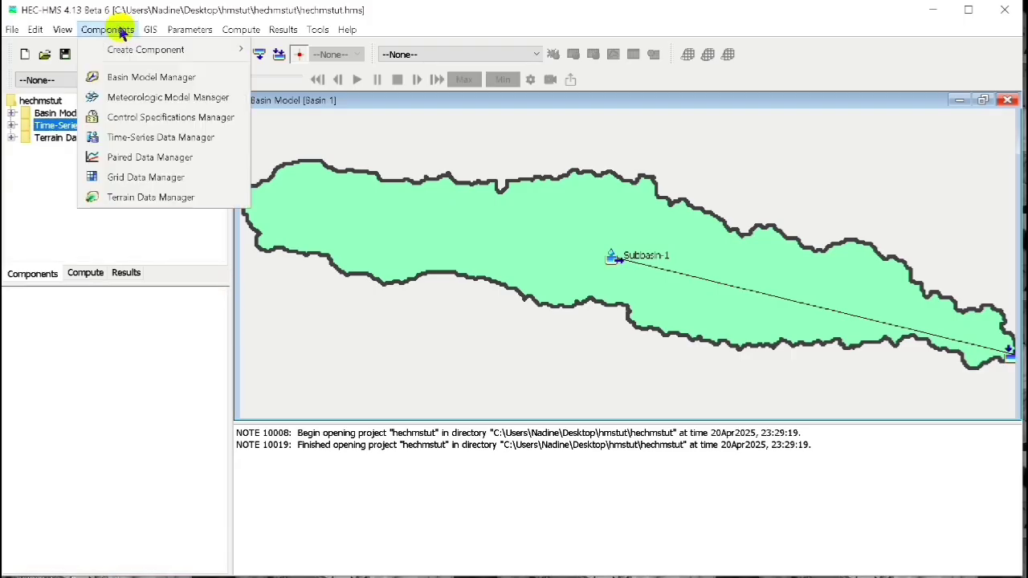
Create the control specification 'Control 1' in the Control Specifications Manager and select it in the tree.
{"action": "left_click", "coordinate": [199, 120]}
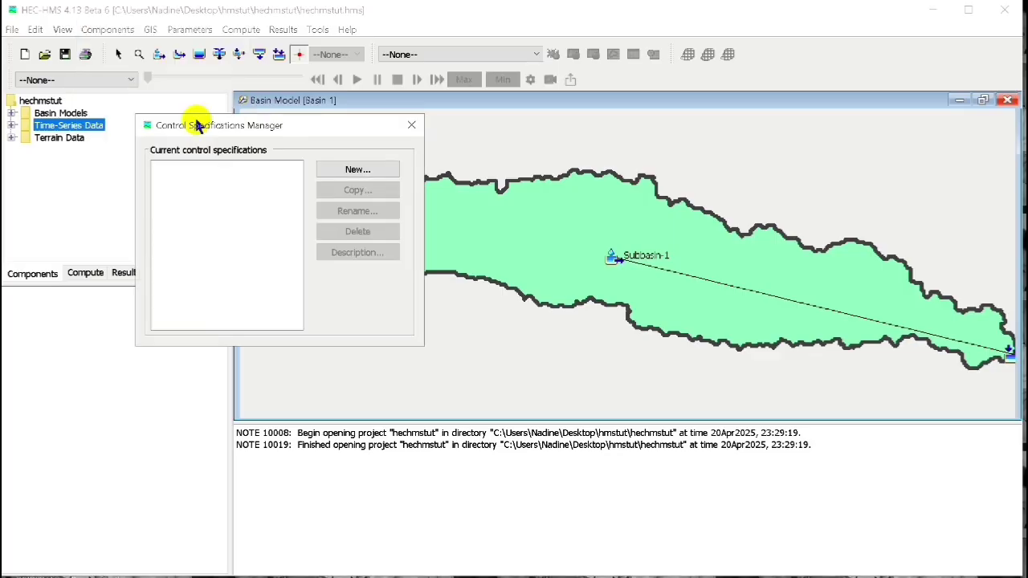
{"action": "left_click", "coordinate": [342, 171]}
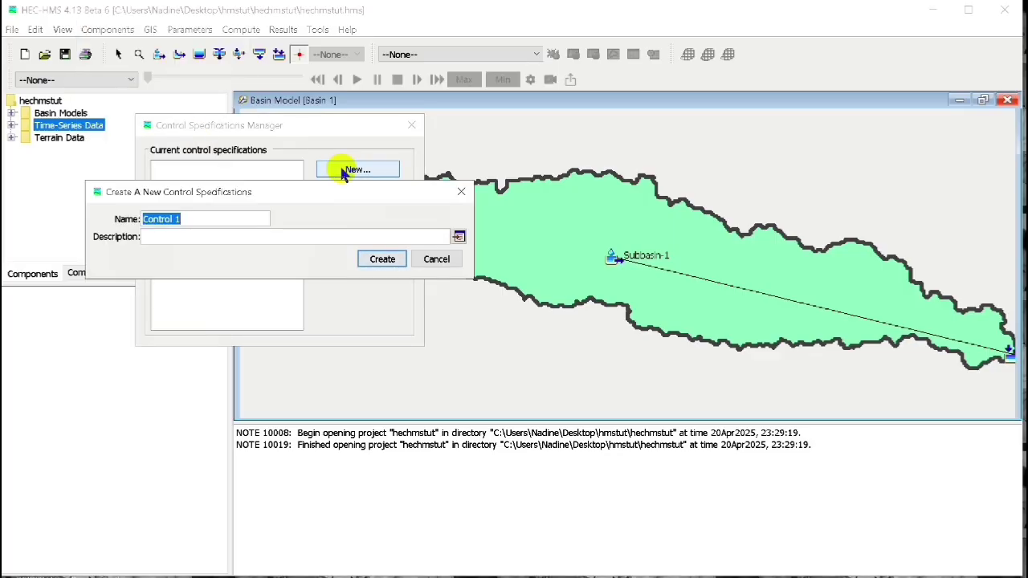
{"action": "left_click", "coordinate": [390, 261]}
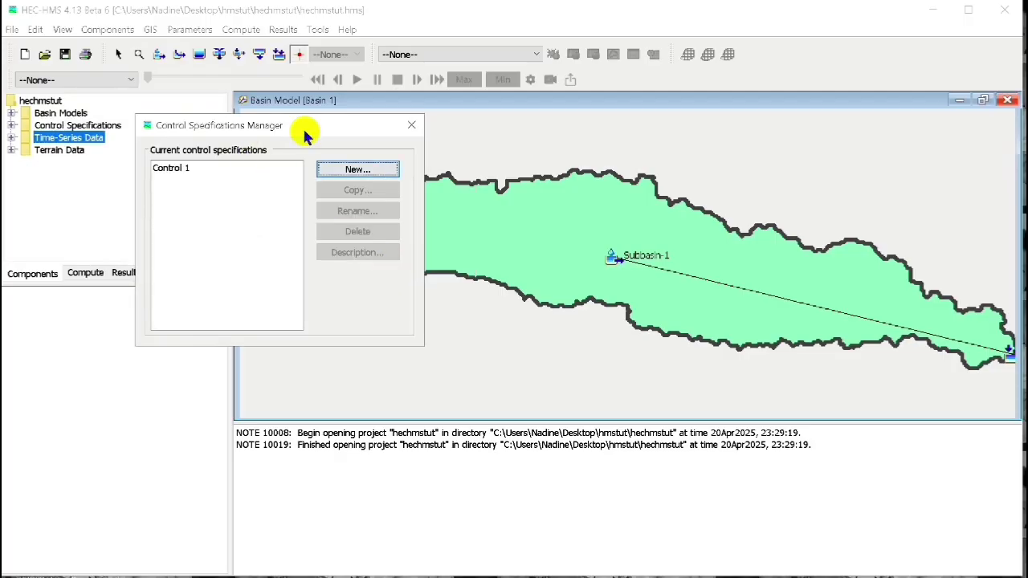
{"action": "left_click", "coordinate": [412, 124]}
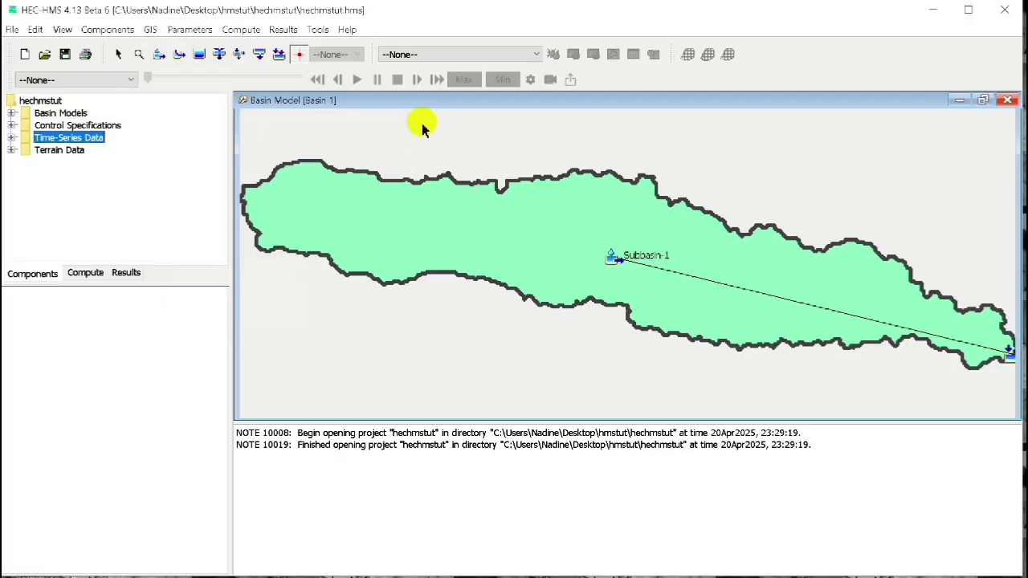
{"action": "left_click", "coordinate": [12, 126]}
{"action": "double_click", "coordinate": [63, 152]}
{"action": "left_click", "coordinate": [68, 137]}
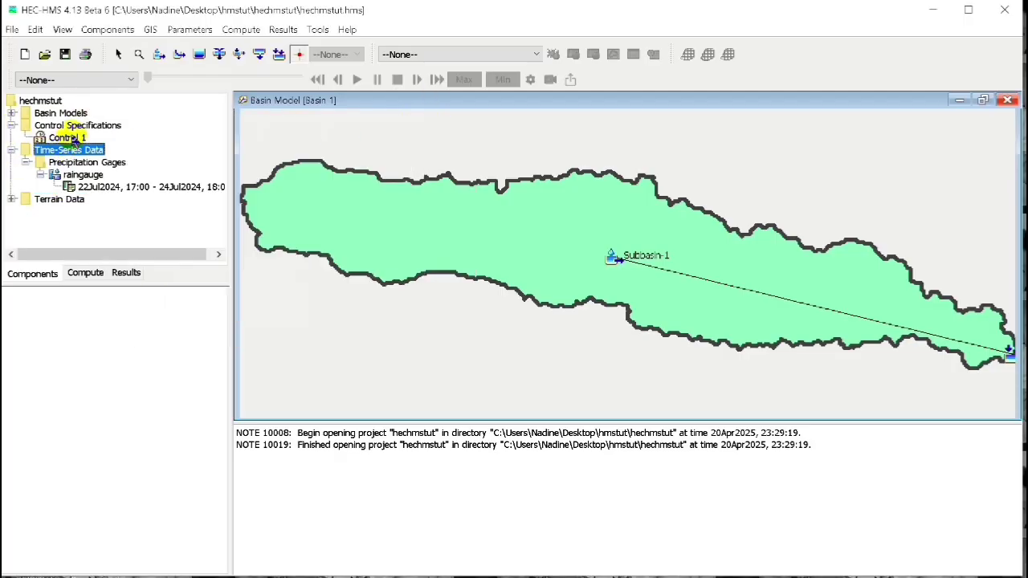
Enter Control 1's start date 22Jul2024 and start time 17:00.
{"action": "left_click", "coordinate": [13, 151]}
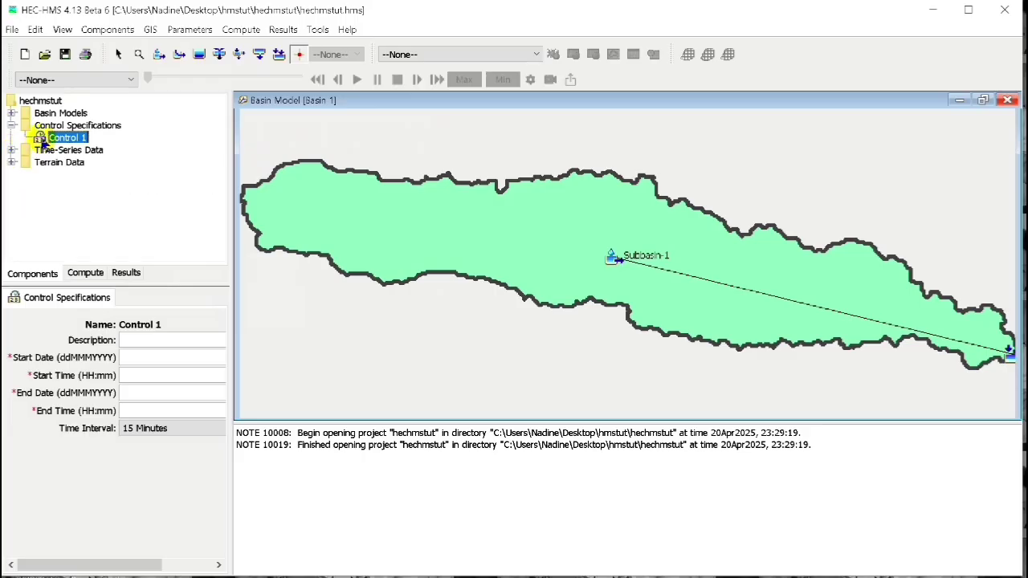
{"action": "left_click", "coordinate": [148, 338]}
{"action": "left_click", "coordinate": [136, 357]}
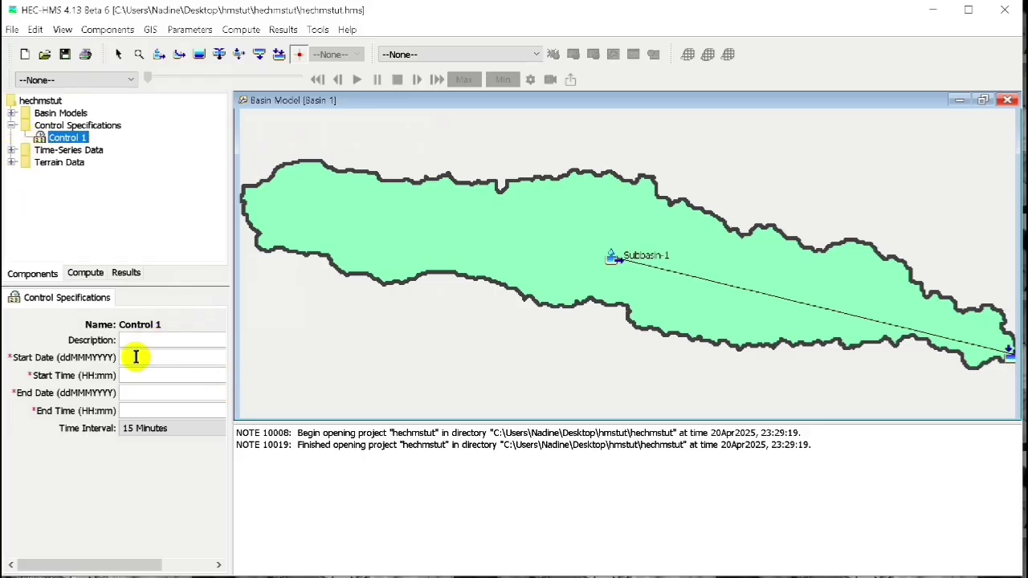
{"action": "type", "text": "22"}
{"action": "type", "text": "Jul201"}
{"action": "type", "text": "24"}
{"action": "left_click", "coordinate": [138, 375]}
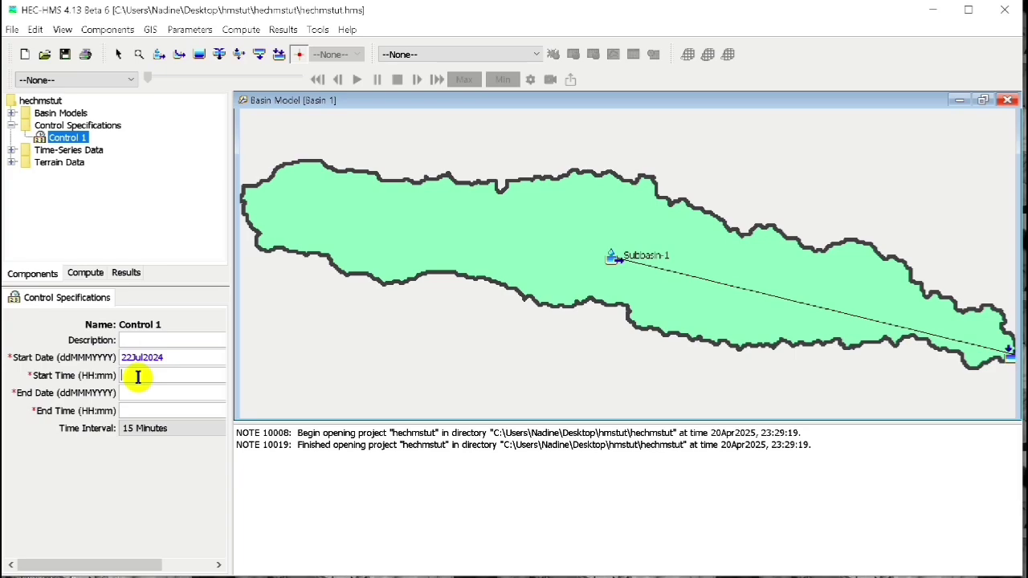
{"action": "type", "text": "17:00"}
Set Control 1 to end 26Jul2024 at 23:00 with a 10 Minutes interval, then save the project.
{"action": "left_click", "coordinate": [138, 391]}
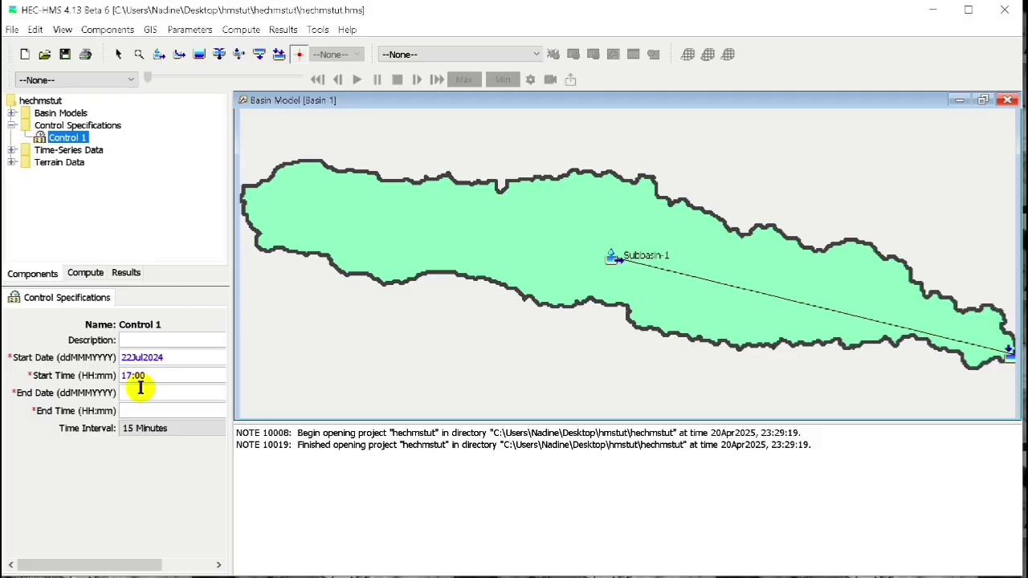
{"action": "type", "text": "26Jul2024"}
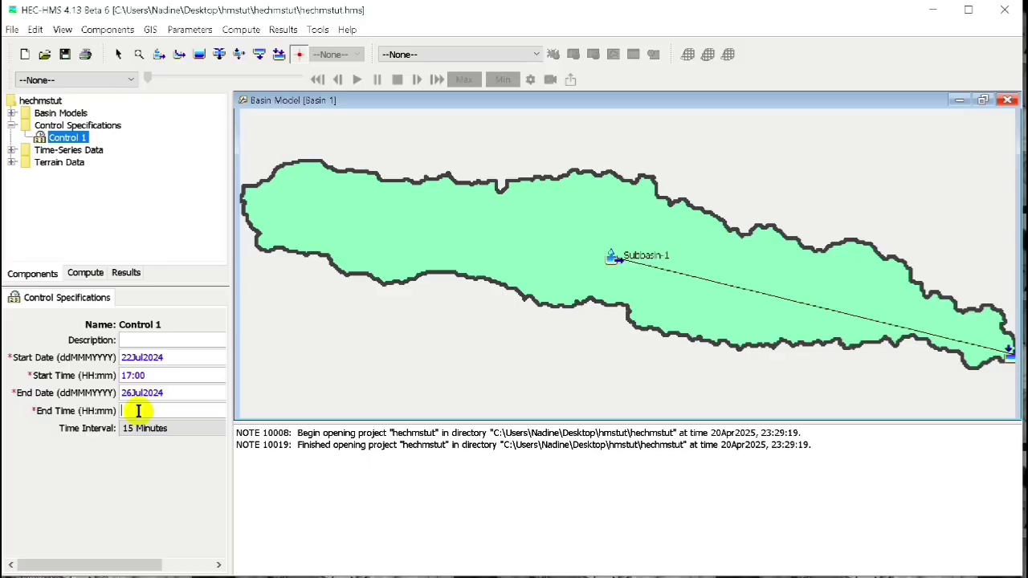
{"action": "left_click", "coordinate": [138, 411]}
{"action": "type", "text": "23:00"}
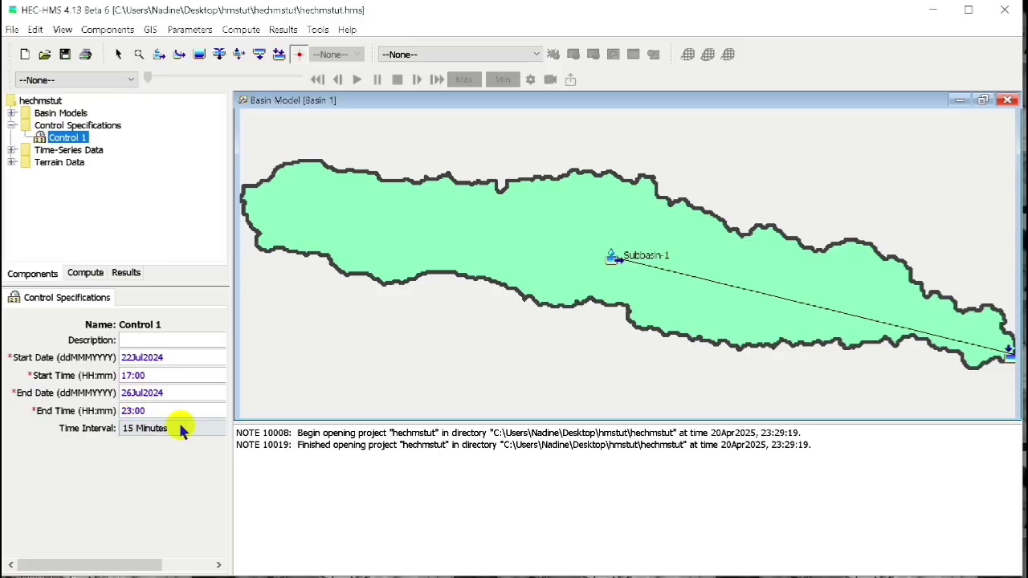
{"action": "left_click", "coordinate": [178, 428]}
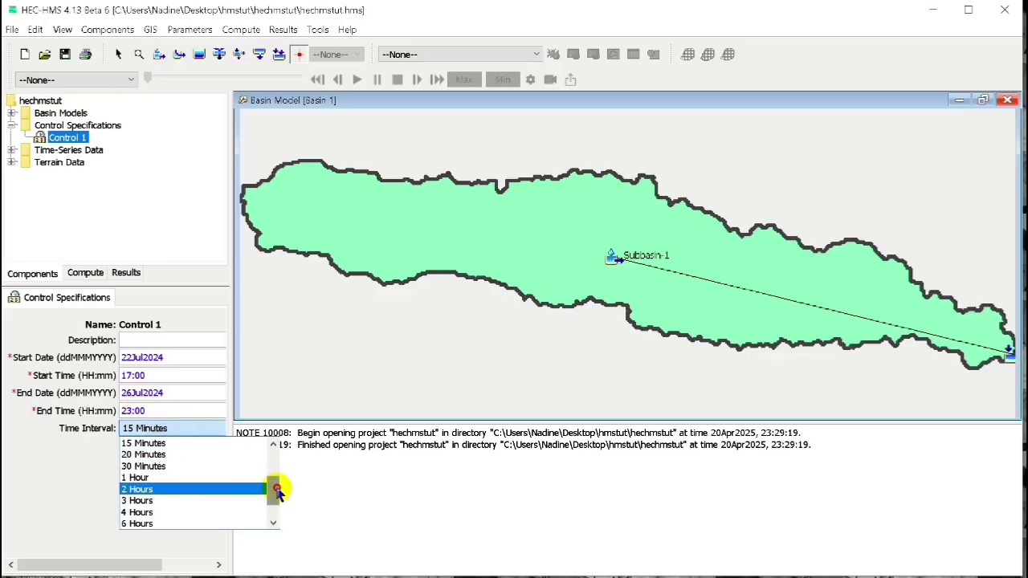
{"action": "left_click_drag", "start_coordinate": [275, 482], "coordinate": [275, 458]}
{"action": "left_click", "coordinate": [143, 512]}
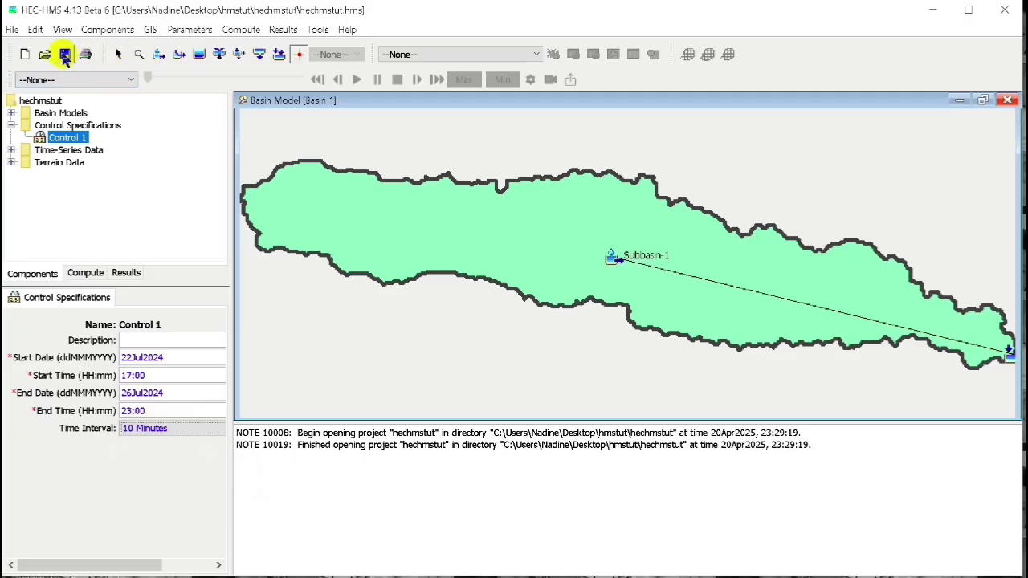
{"action": "left_click", "coordinate": [64, 55]}
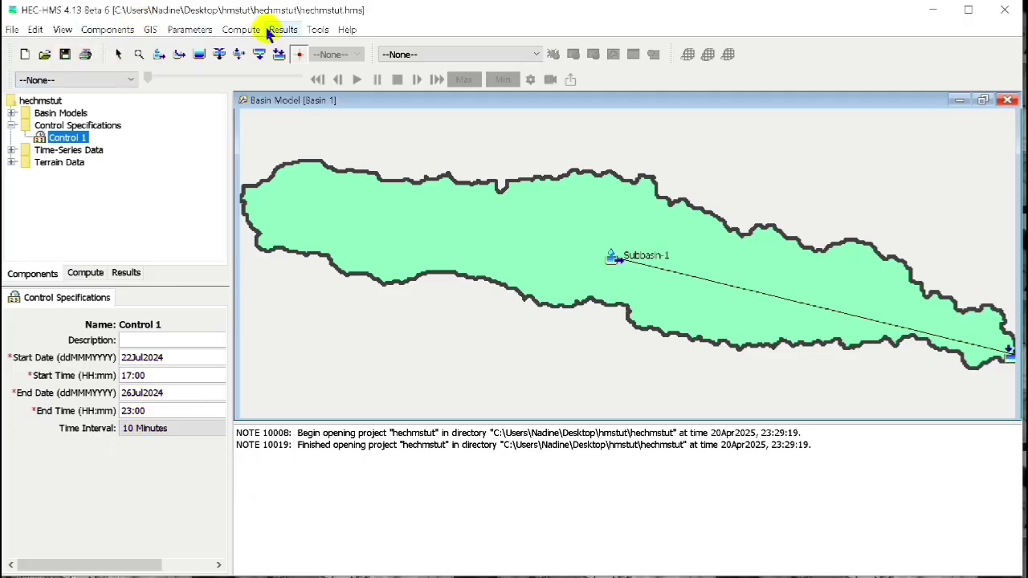
Create meteorologic model 'Met 1' in the Meteorologic Model Manager and select it in the tree.
{"action": "left_click", "coordinate": [108, 29]}
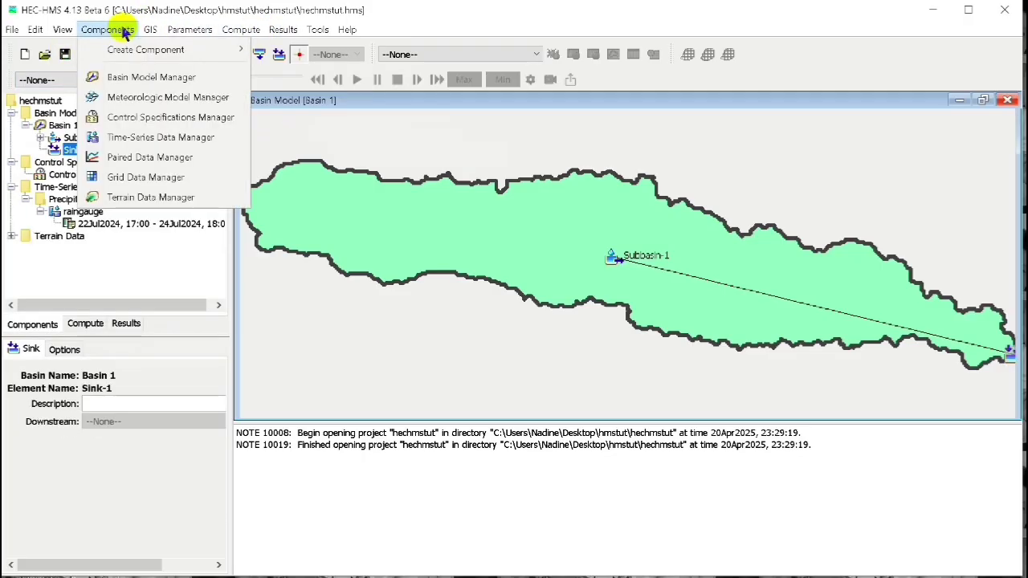
{"action": "mouse_move", "coordinate": [141, 49]}
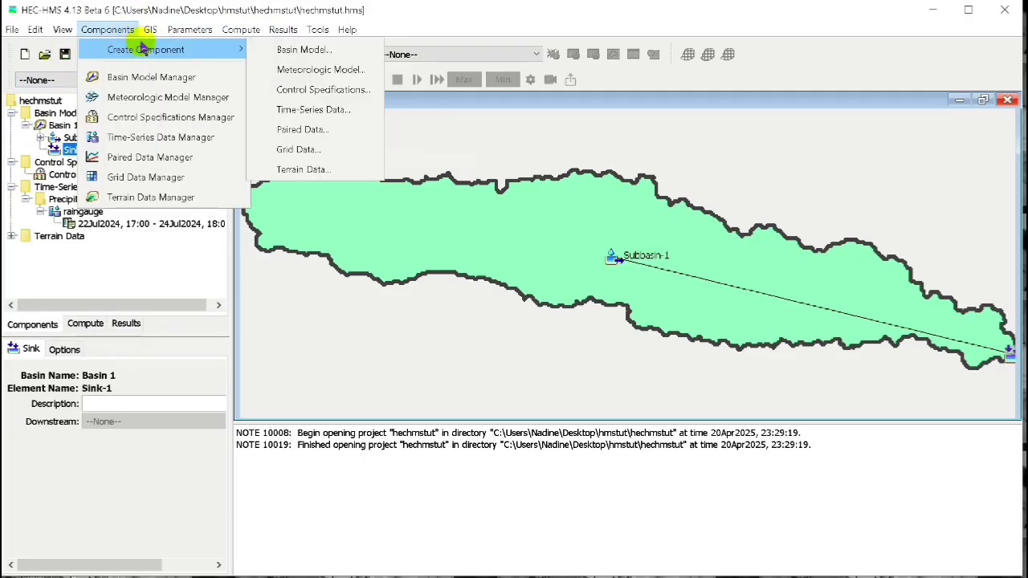
{"action": "left_click", "coordinate": [155, 97]}
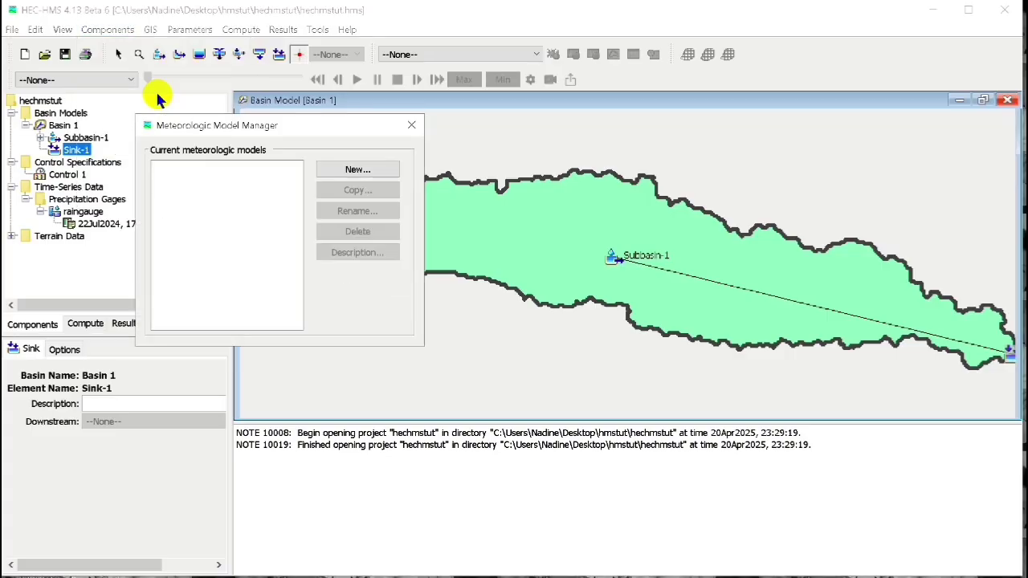
{"action": "left_click", "coordinate": [356, 168]}
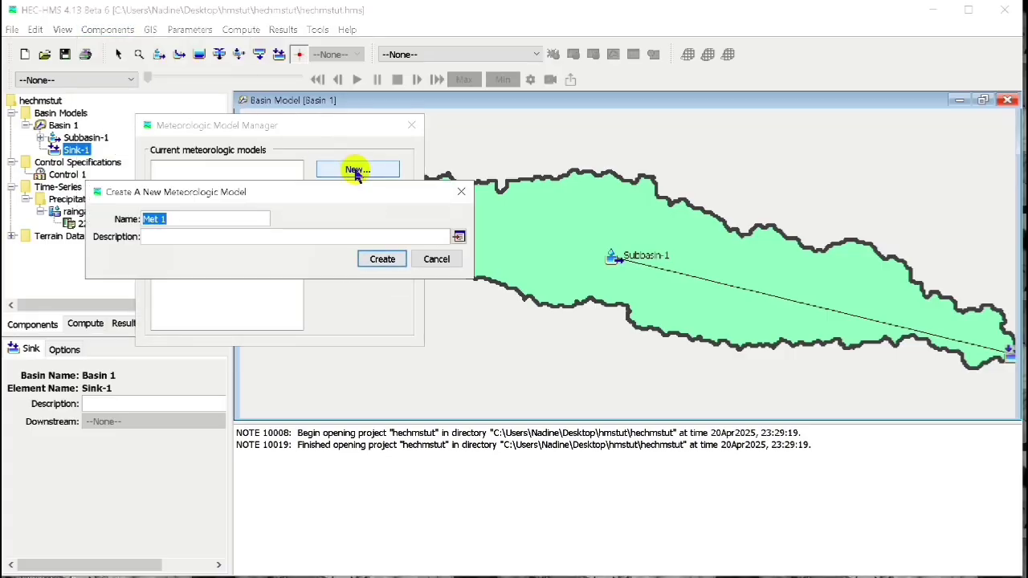
{"action": "left_click", "coordinate": [383, 259]}
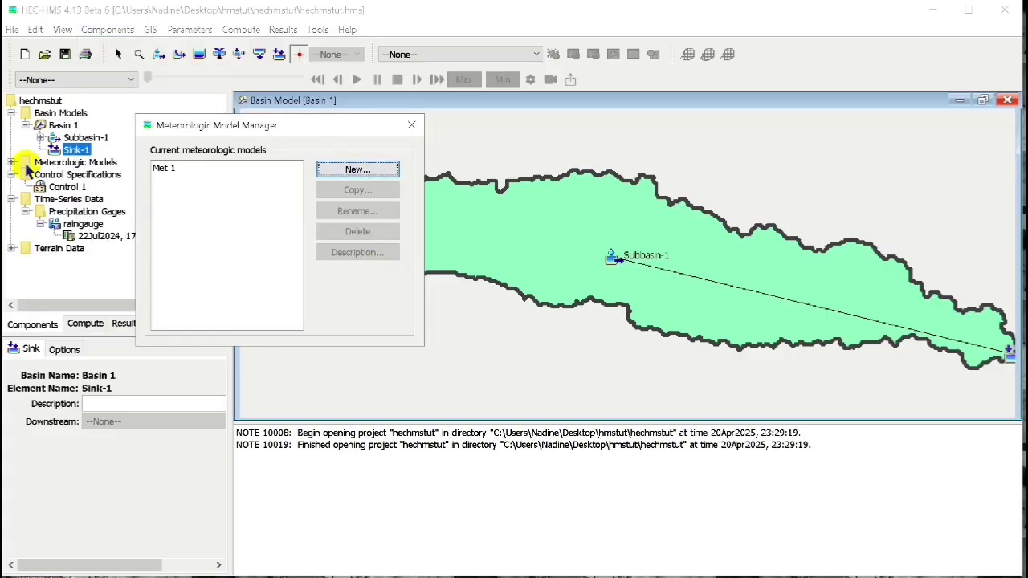
{"action": "left_click", "coordinate": [61, 175]}
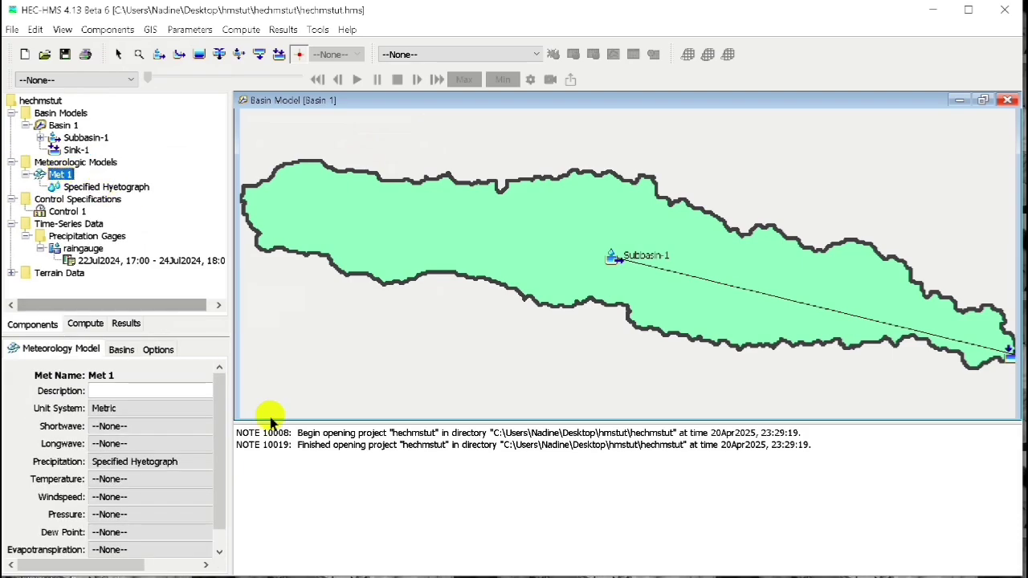
Set Met 1's Replace Missing option to Set To Default.
{"action": "left_click_drag", "start_coordinate": [221, 399], "coordinate": [218, 470]}
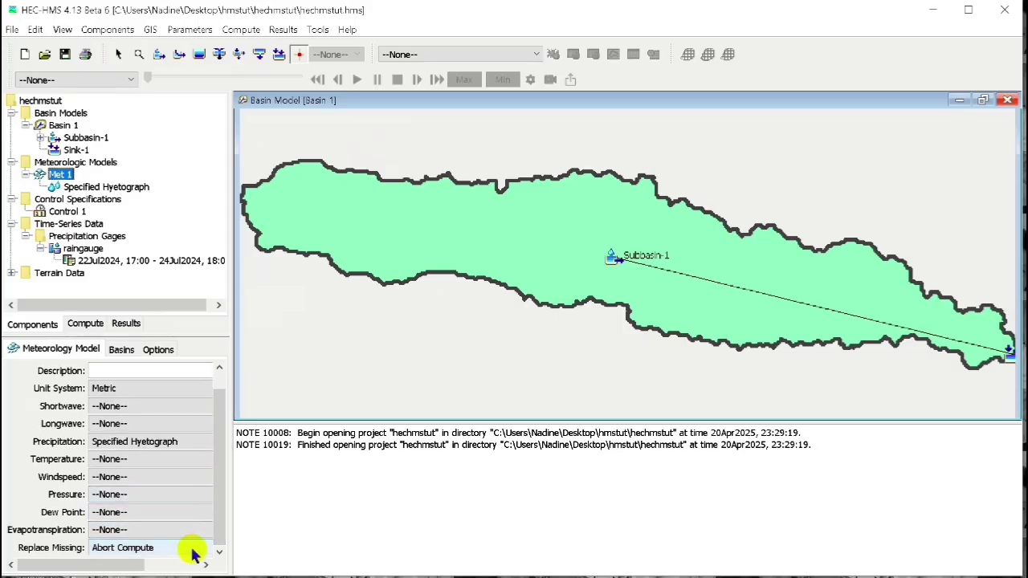
{"action": "left_click", "coordinate": [192, 550]}
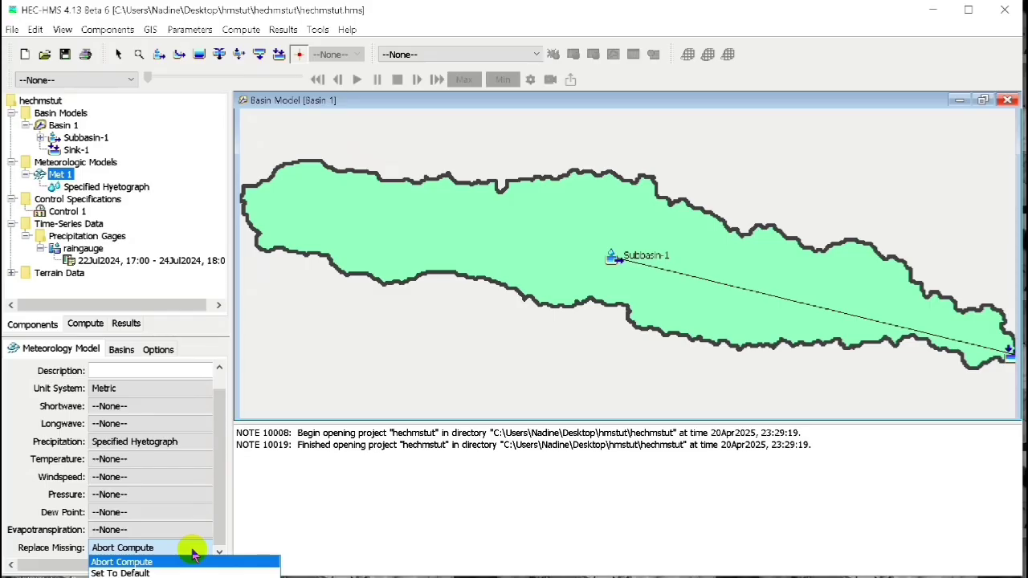
{"action": "left_click", "coordinate": [195, 573]}
{"action": "left_click_drag", "start_coordinate": [222, 466], "coordinate": [221, 461]}
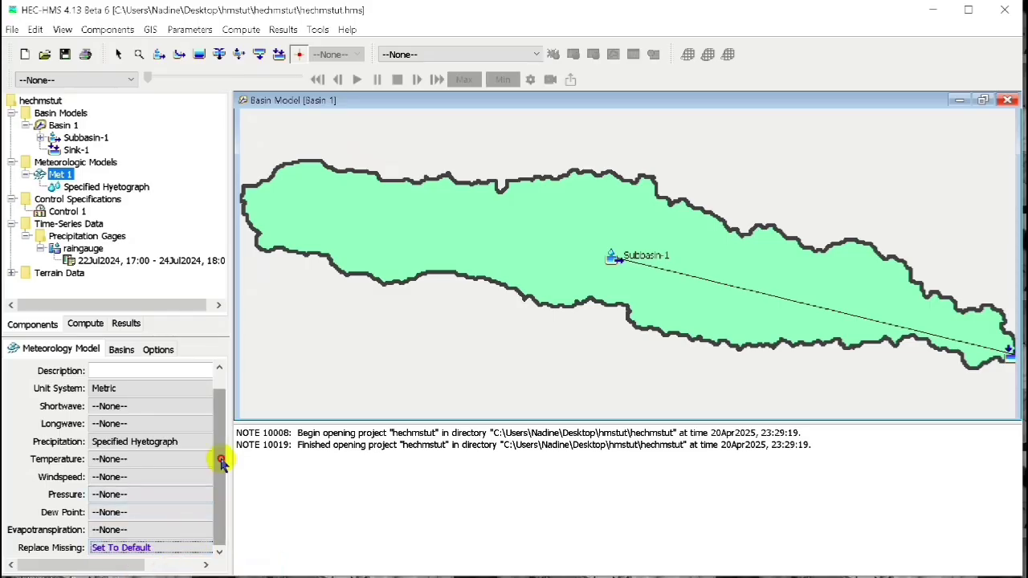
On Met 1's Basins tab, set Include Subbasins to Yes for Basin 1.
{"action": "left_click", "coordinate": [123, 351]}
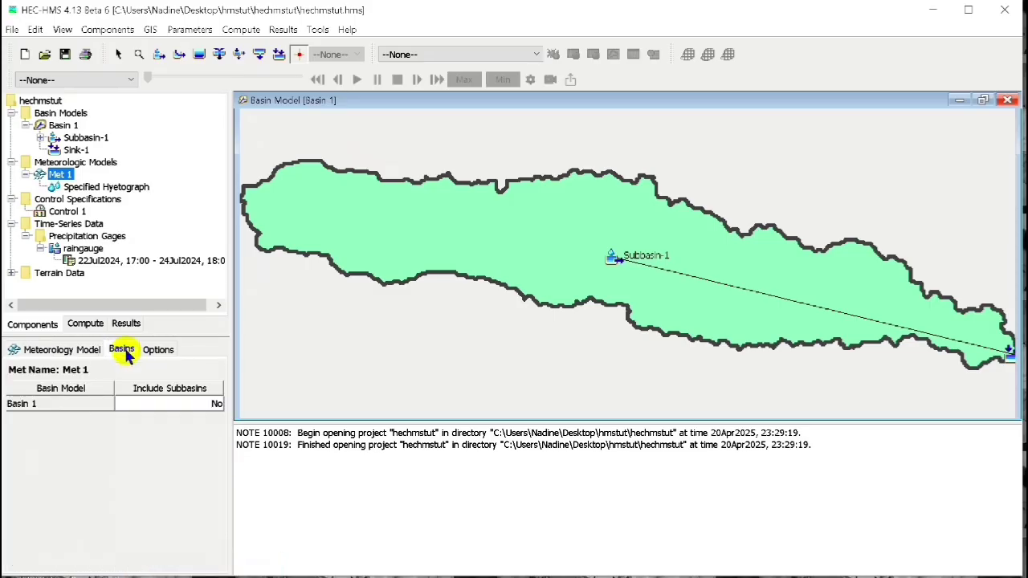
{"action": "left_click", "coordinate": [197, 408]}
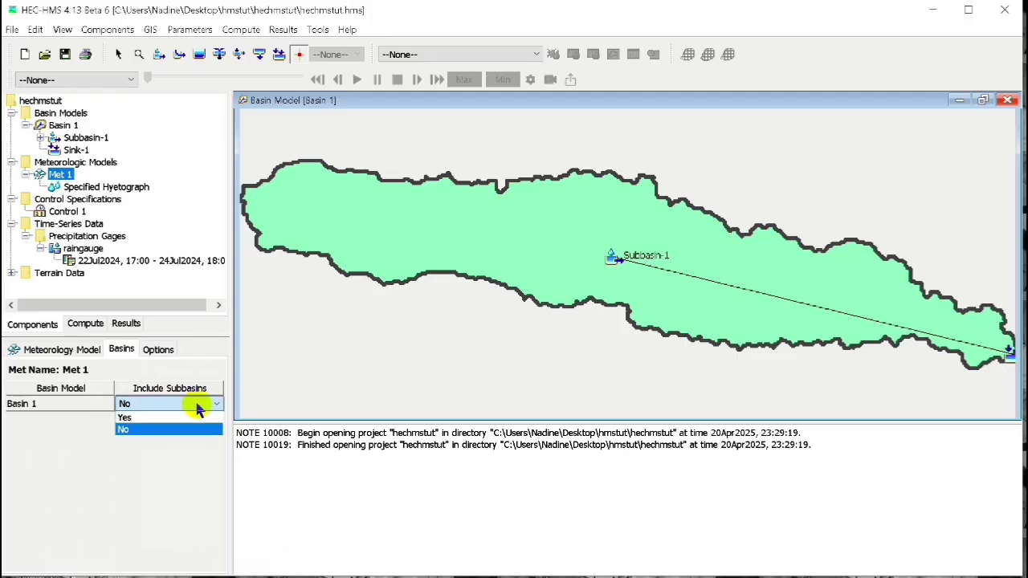
{"action": "left_click", "coordinate": [161, 427]}
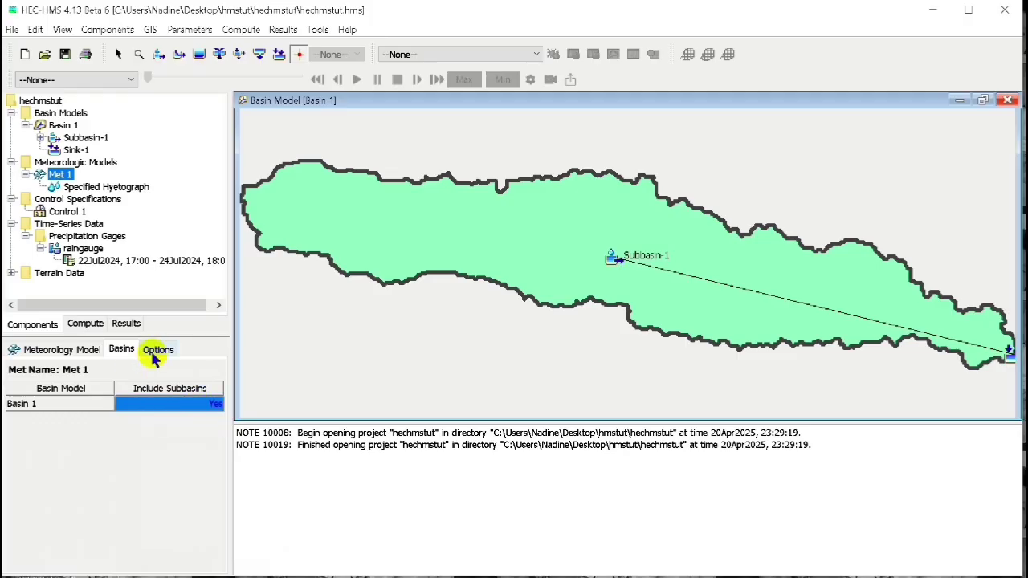
On Met 1's Options tab, set Total Override to Yes.
{"action": "left_click", "coordinate": [156, 351]}
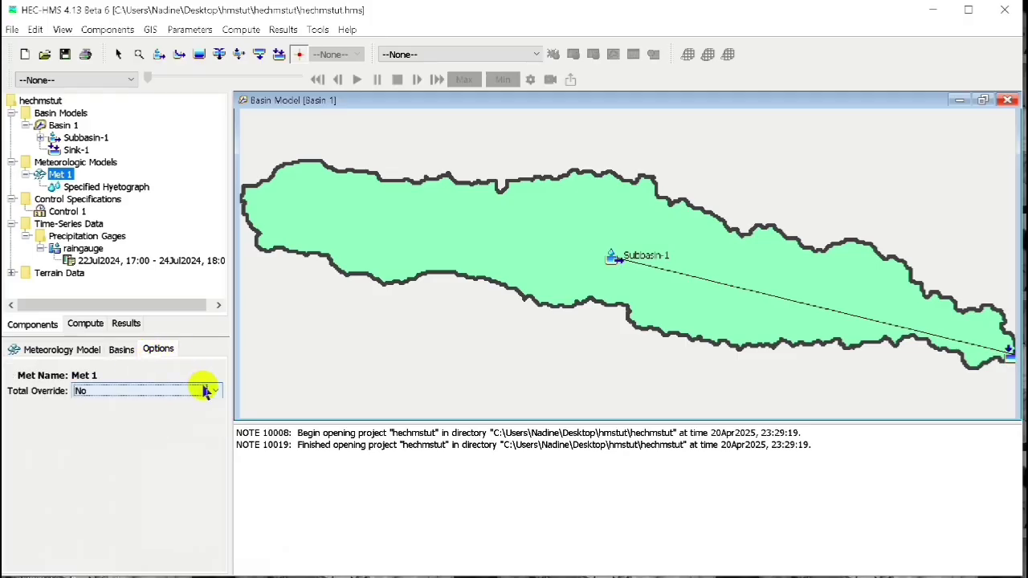
{"action": "left_click", "coordinate": [213, 392]}
{"action": "left_click", "coordinate": [168, 404]}
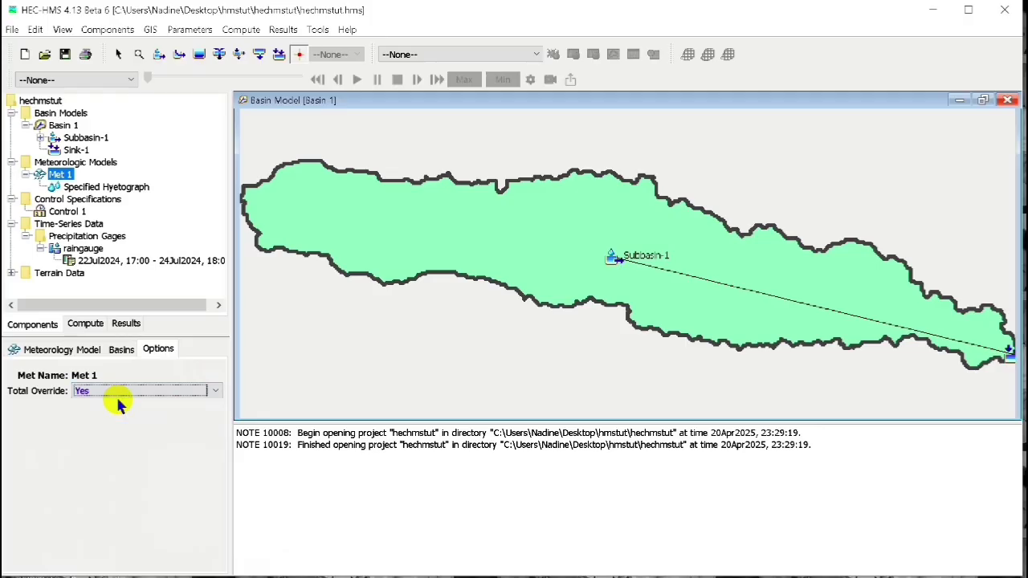
{"action": "left_click", "coordinate": [77, 149]}
Create simulation Run 1 using Basin 1, Met 1 and Control 1.
{"action": "left_click", "coordinate": [241, 30]}
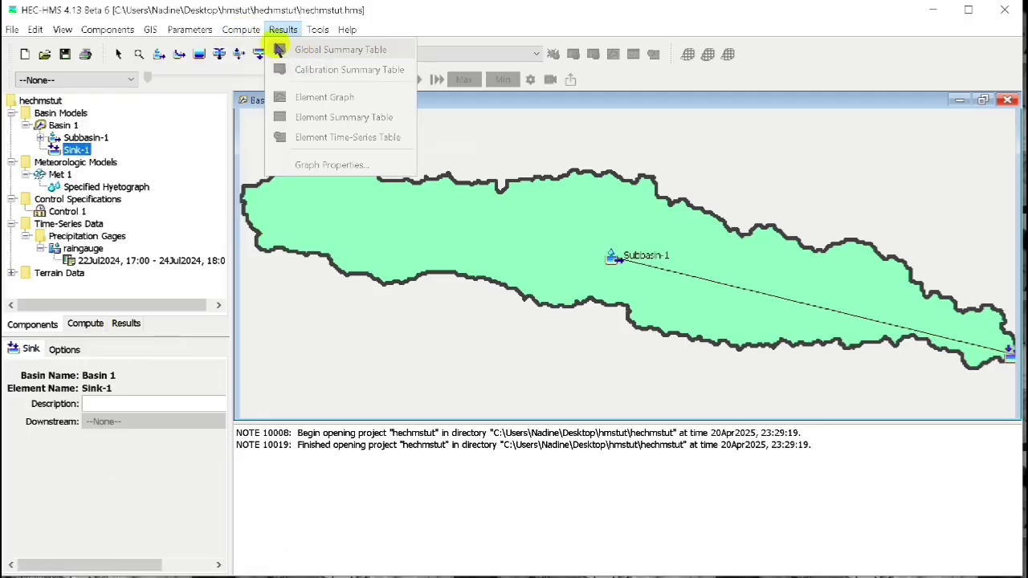
{"action": "mouse_move", "coordinate": [248, 55]}
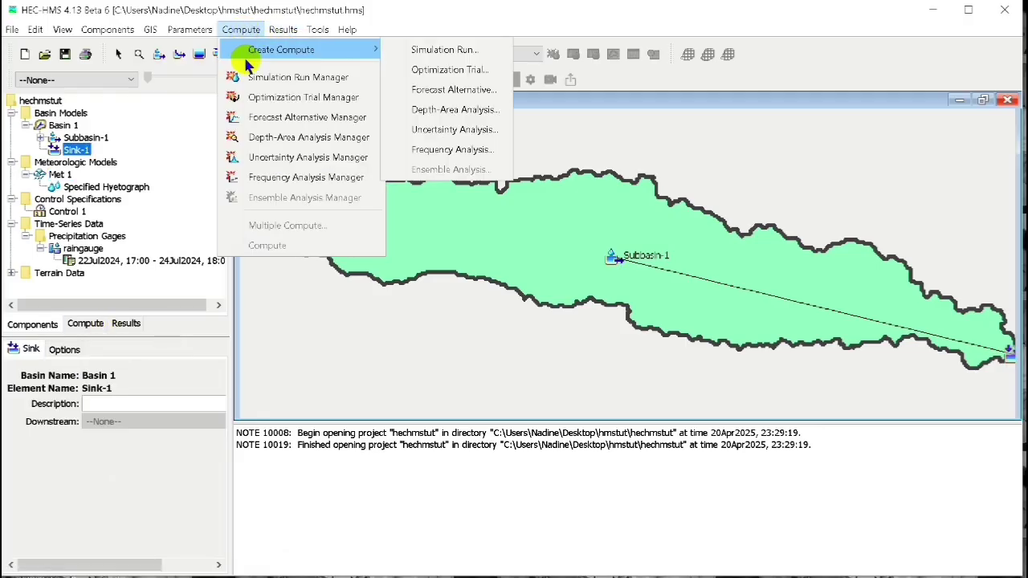
{"action": "left_click", "coordinate": [439, 50]}
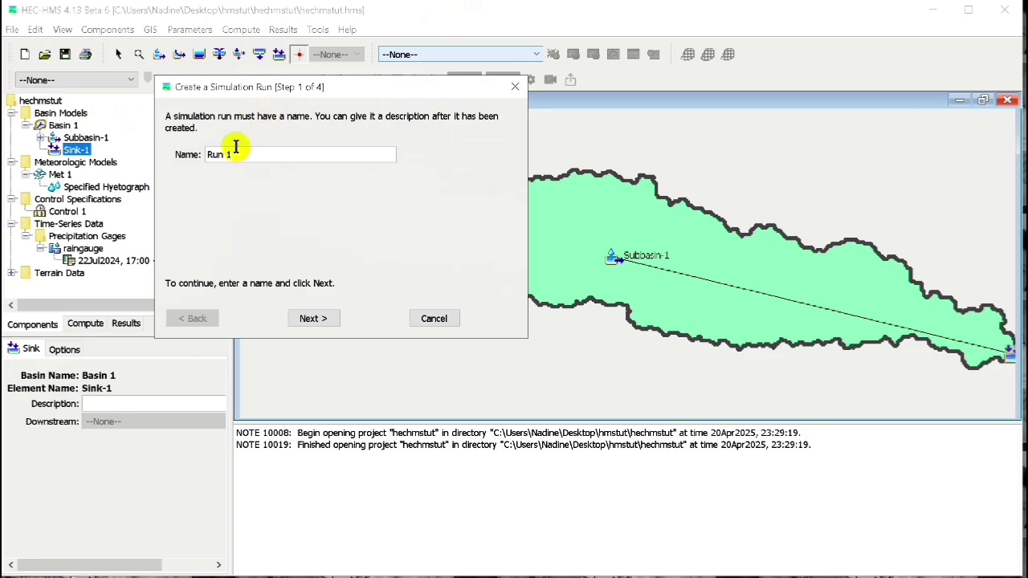
{"action": "left_click", "coordinate": [325, 318]}
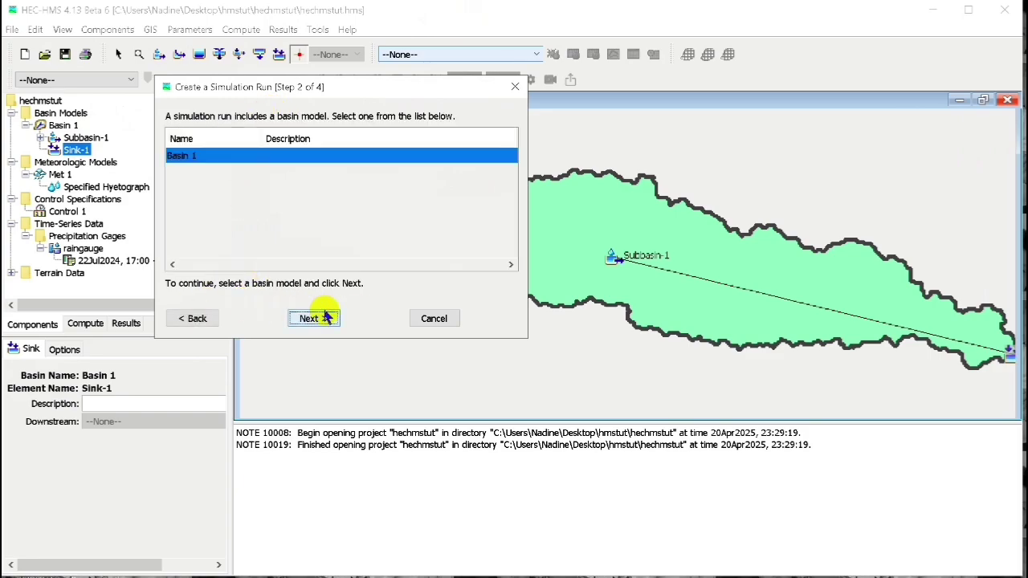
{"action": "left_click", "coordinate": [326, 323]}
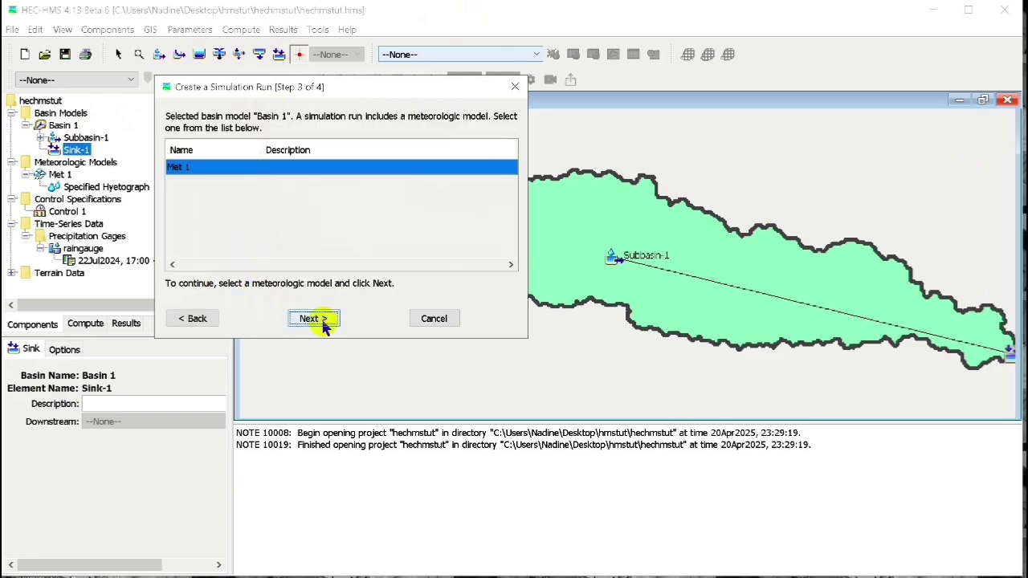
{"action": "left_click", "coordinate": [325, 324]}
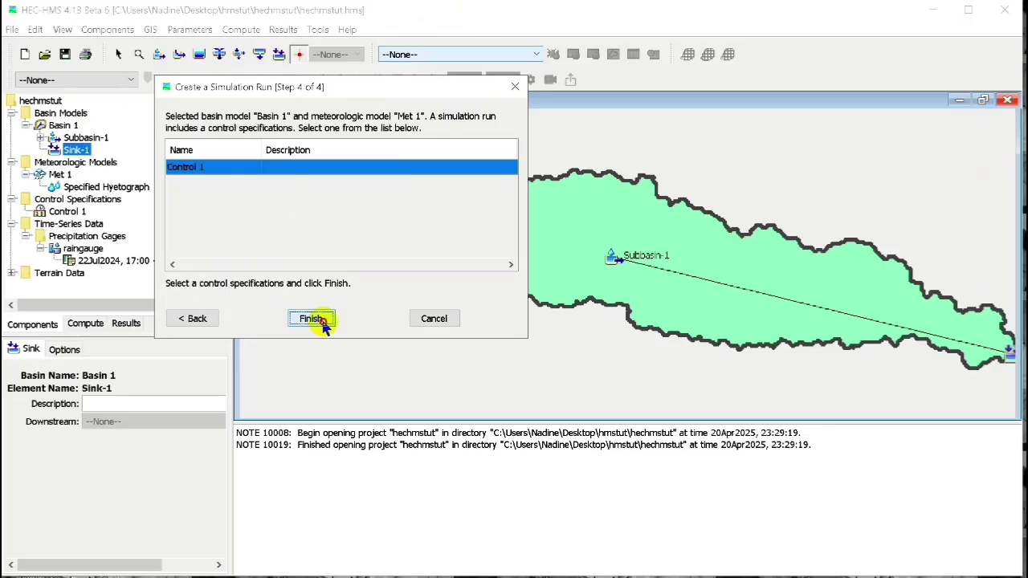
{"action": "left_click", "coordinate": [313, 319]}
Make Run 1 the current simulation run and compute it.
{"action": "left_click", "coordinate": [535, 59]}
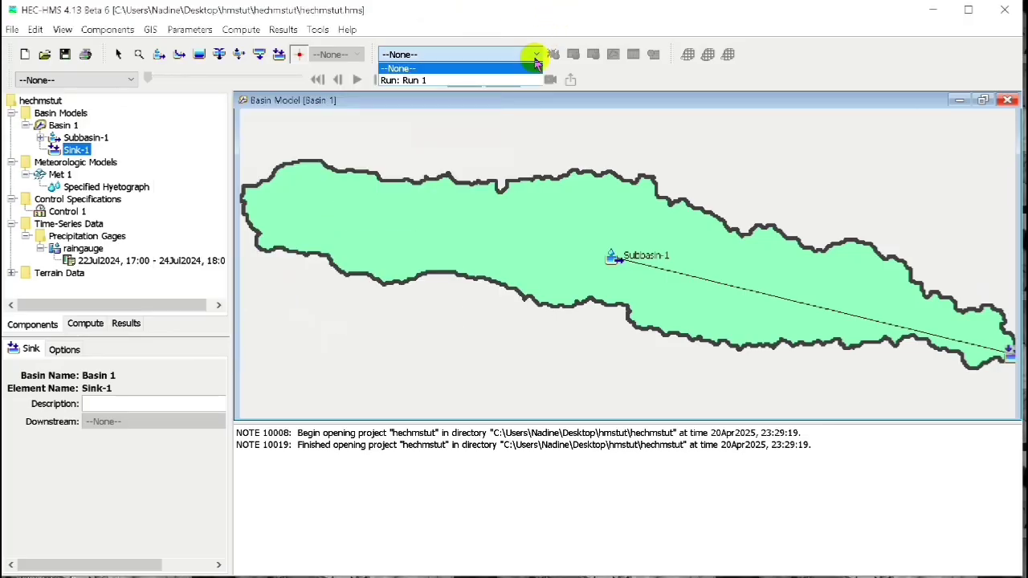
{"action": "left_click", "coordinate": [436, 80]}
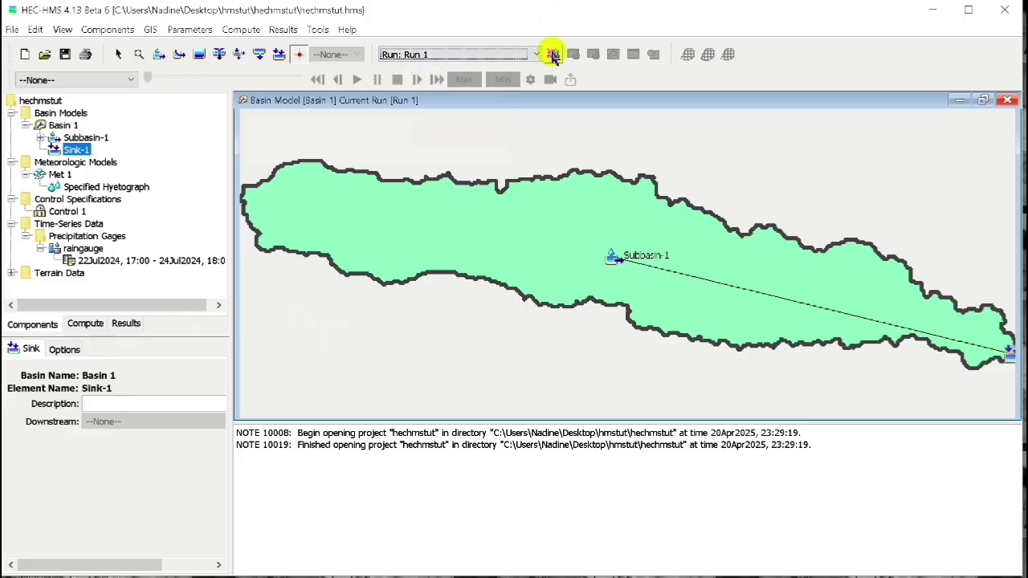
{"action": "left_click", "coordinate": [553, 54]}
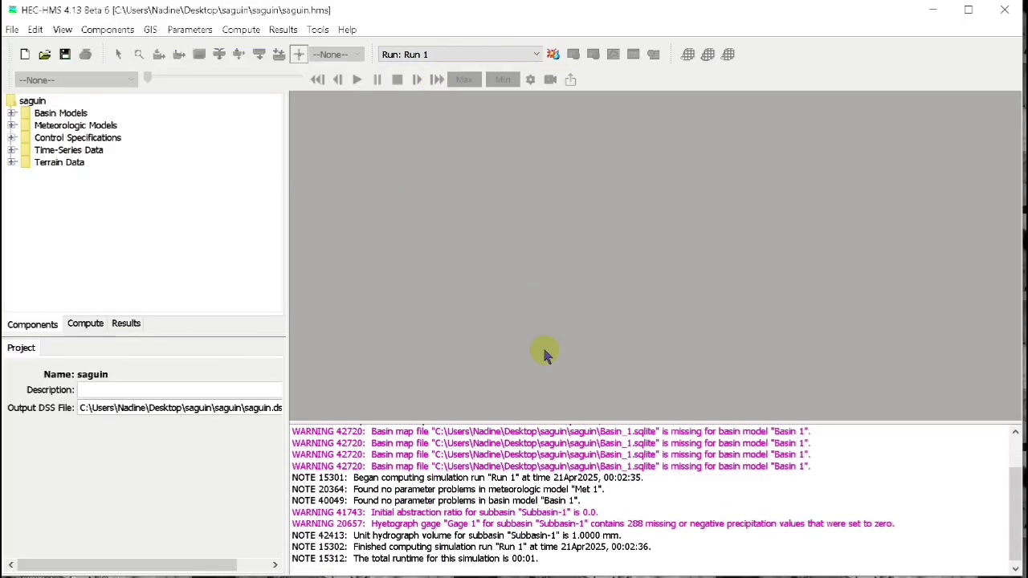
Expand Run 1 in Results and review its Global and Calibration Summaries.
{"action": "left_click", "coordinate": [128, 324]}
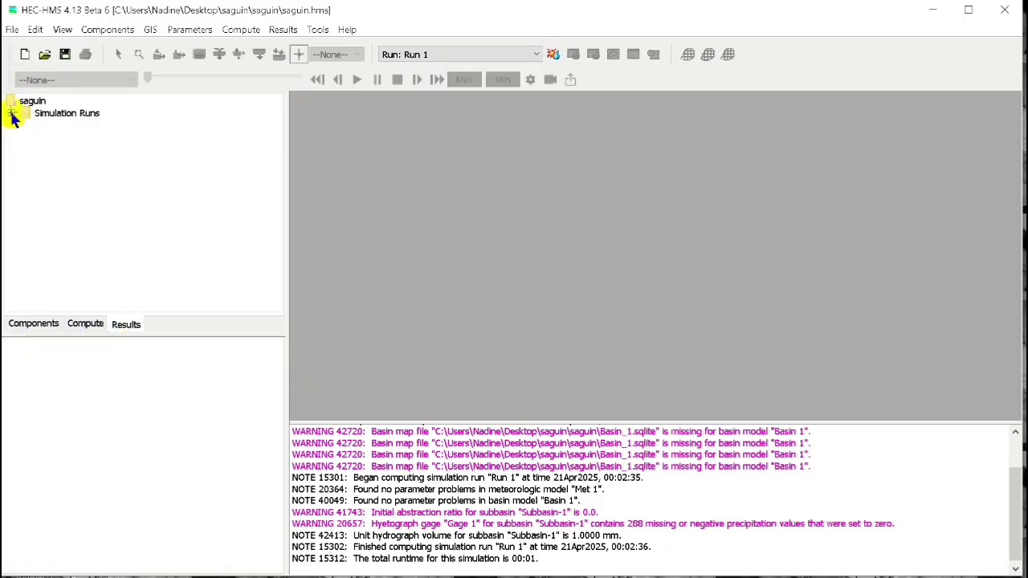
{"action": "double_click", "coordinate": [60, 125]}
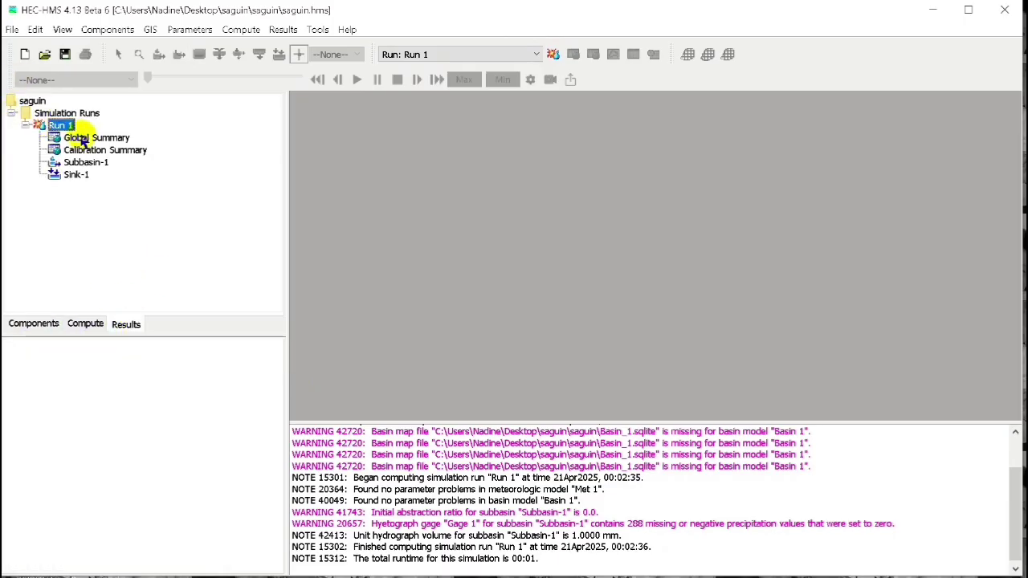
{"action": "left_click", "coordinate": [91, 137]}
{"action": "left_click_drag", "start_coordinate": [409, 7], "coordinate": [450, 76]}
{"action": "left_click", "coordinate": [580, 76]}
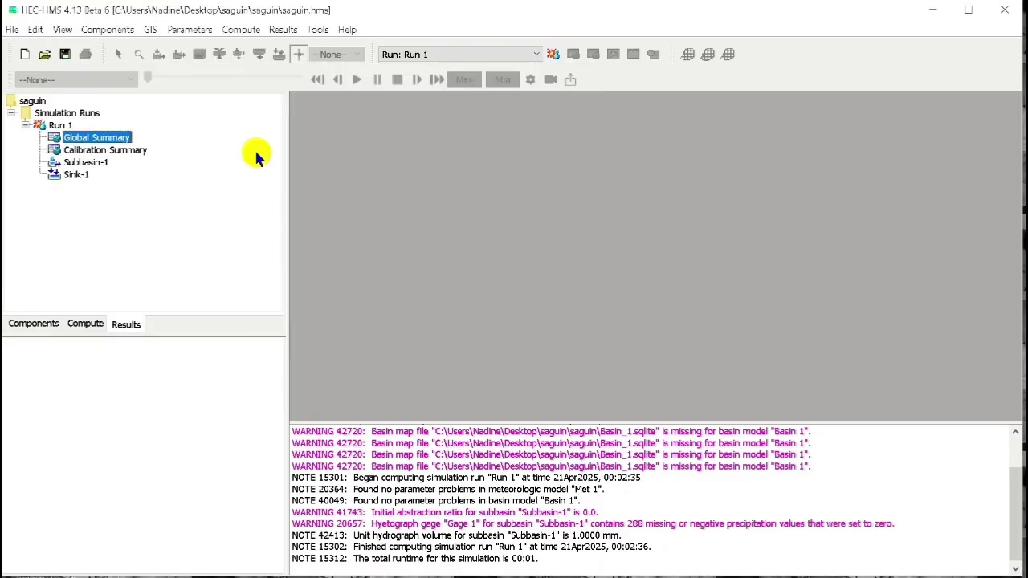
{"action": "left_click", "coordinate": [113, 152]}
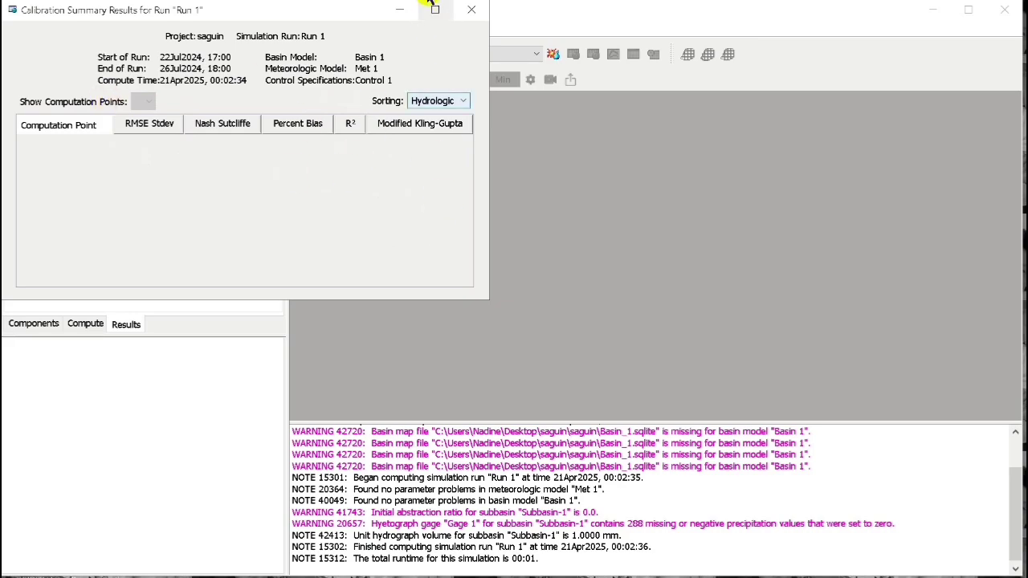
{"action": "left_click", "coordinate": [470, 9]}
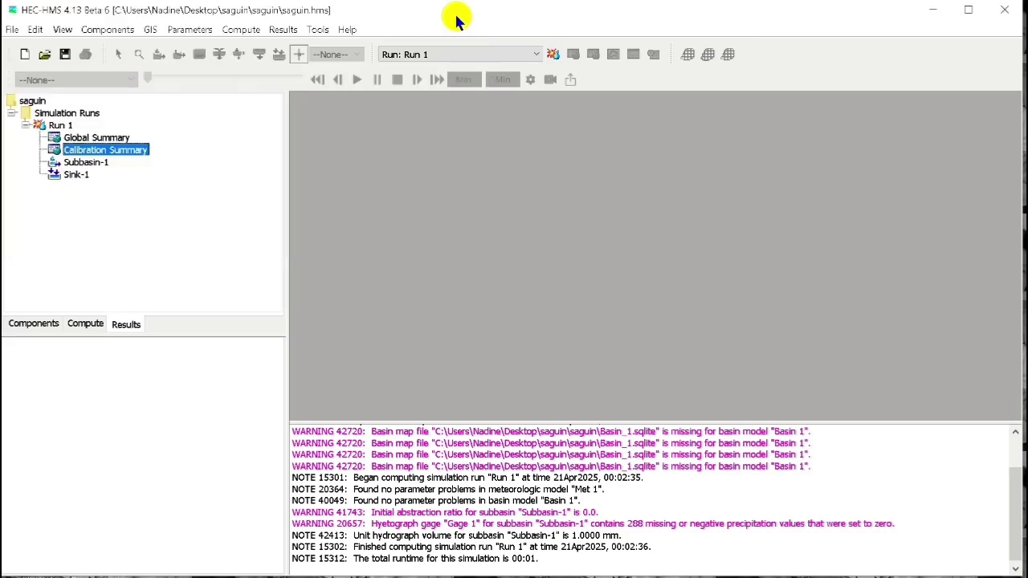
Briefly expand Subbasin-1's results, then expand Sink-1's result items.
{"action": "double_click", "coordinate": [93, 164]}
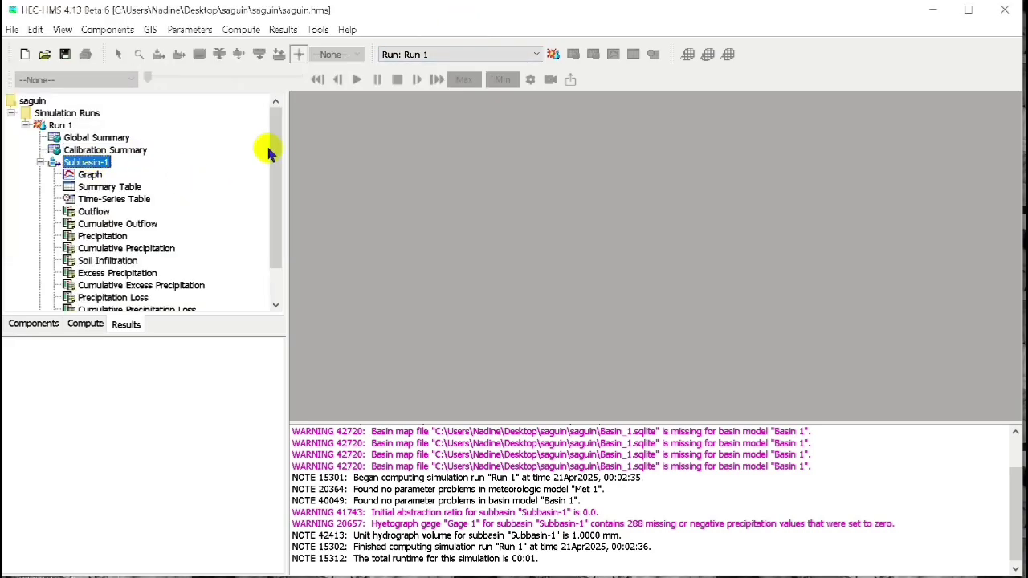
{"action": "left_click_drag", "start_coordinate": [271, 144], "coordinate": [275, 248]}
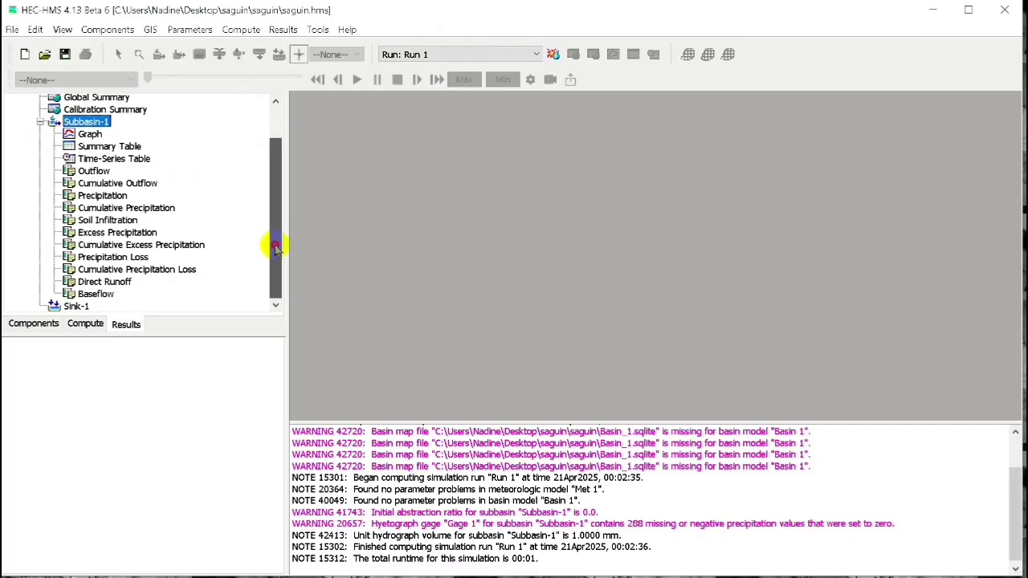
{"action": "left_click", "coordinate": [39, 122]}
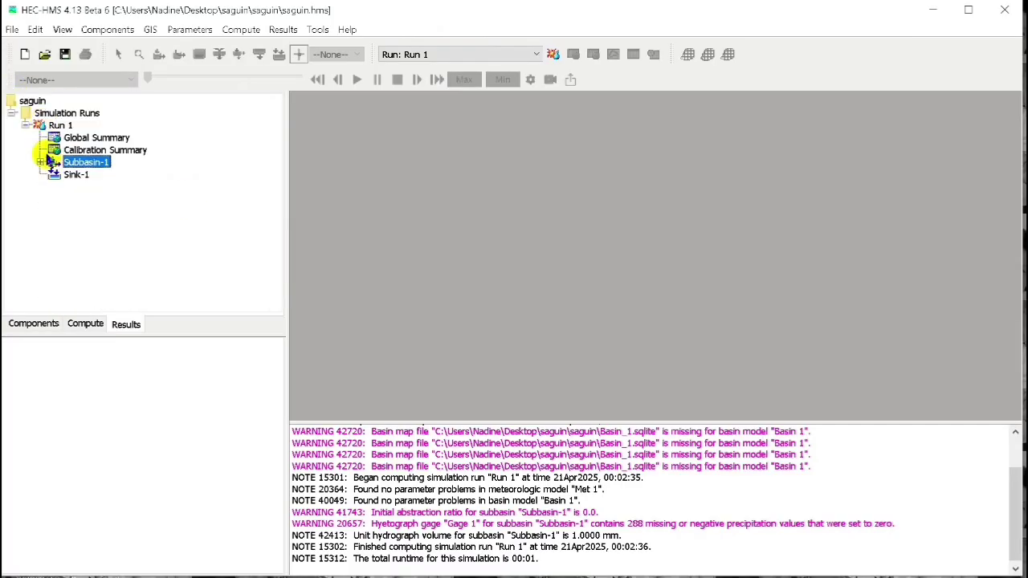
{"action": "double_click", "coordinate": [72, 175]}
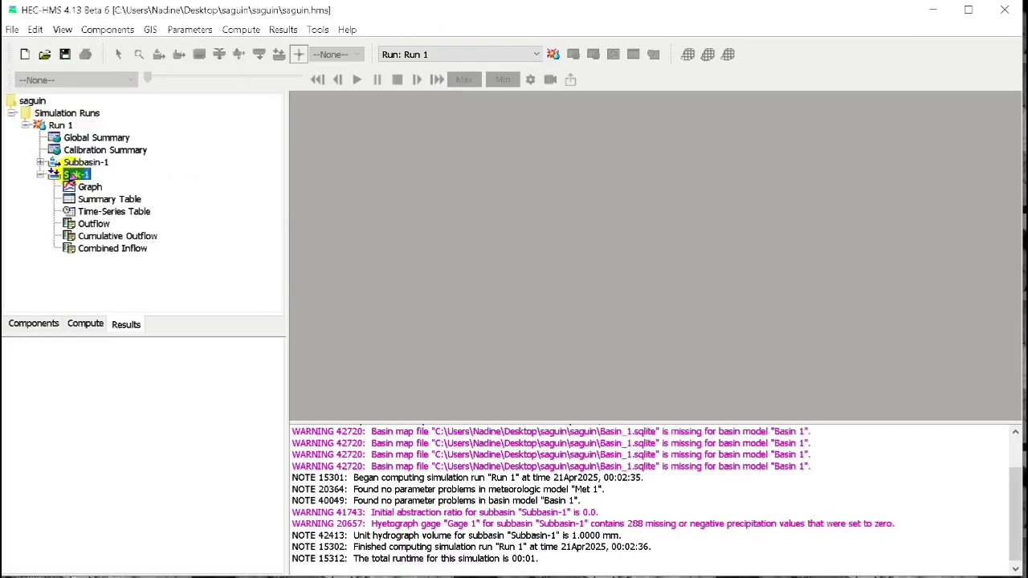
{"action": "left_click", "coordinate": [93, 224]}
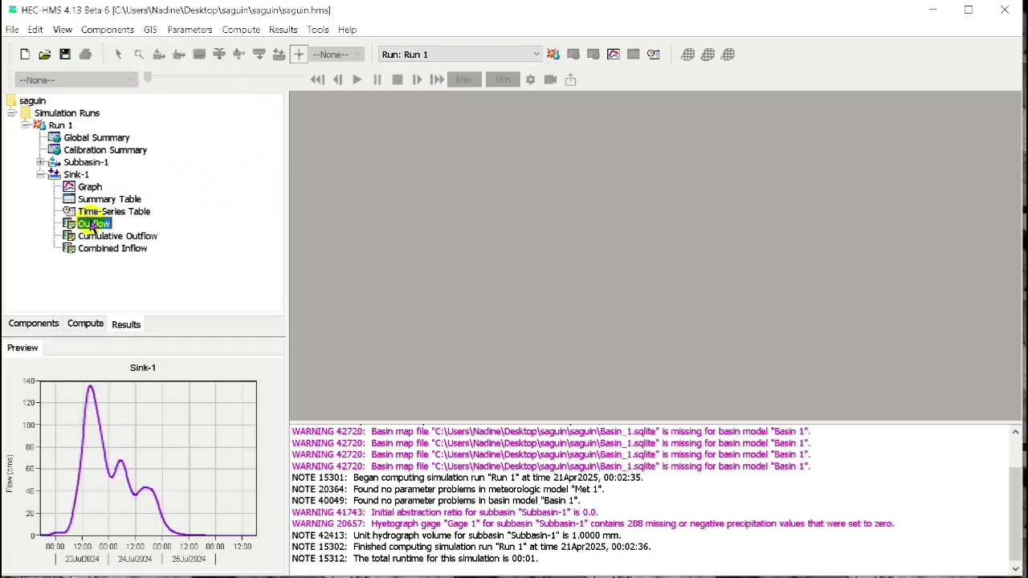
{"action": "left_click", "coordinate": [108, 237]}
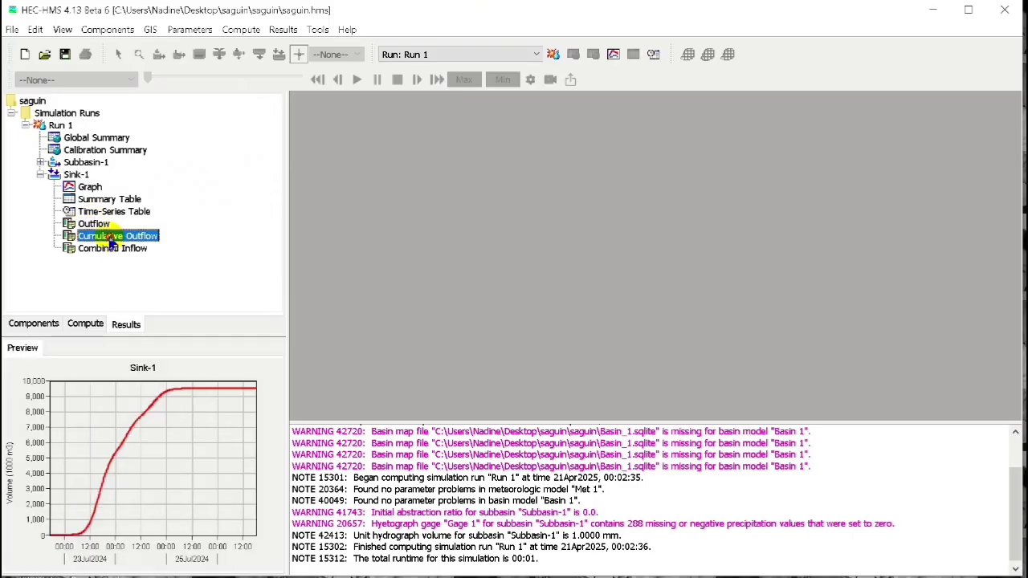
{"action": "left_click", "coordinate": [103, 252]}
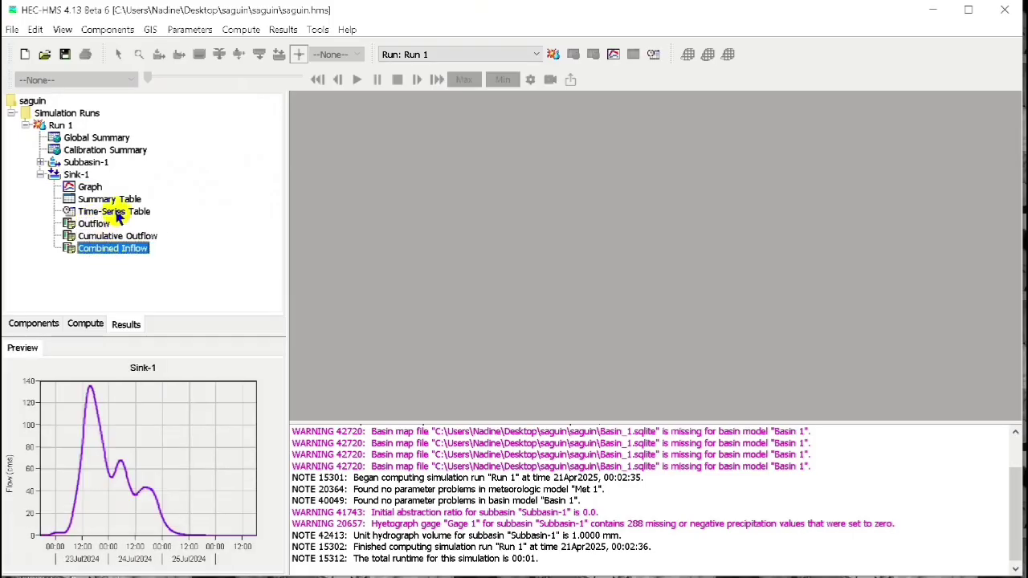
{"action": "left_click", "coordinate": [116, 212]}
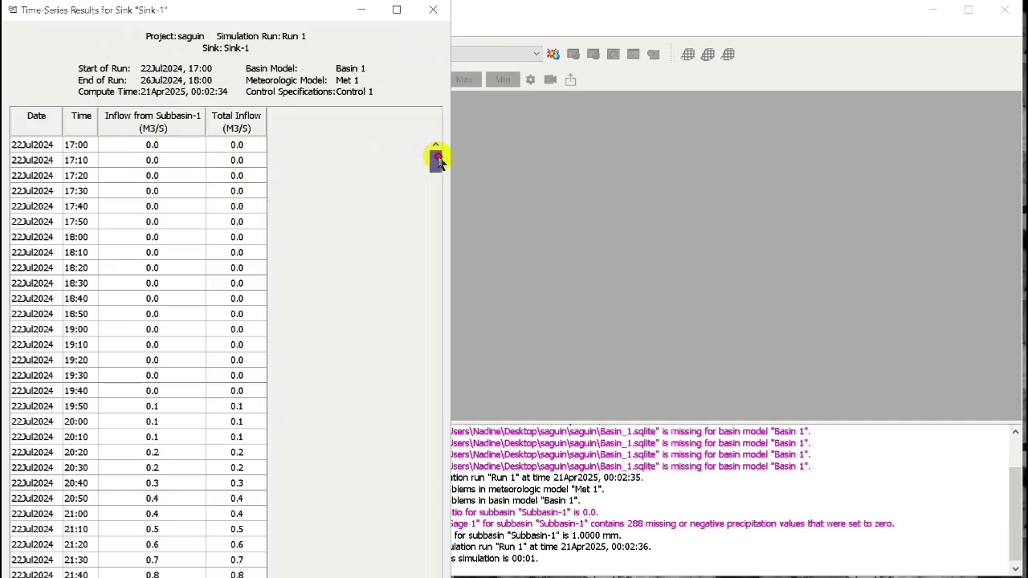
{"action": "left_click_drag", "start_coordinate": [438, 159], "coordinate": [400, 86]}
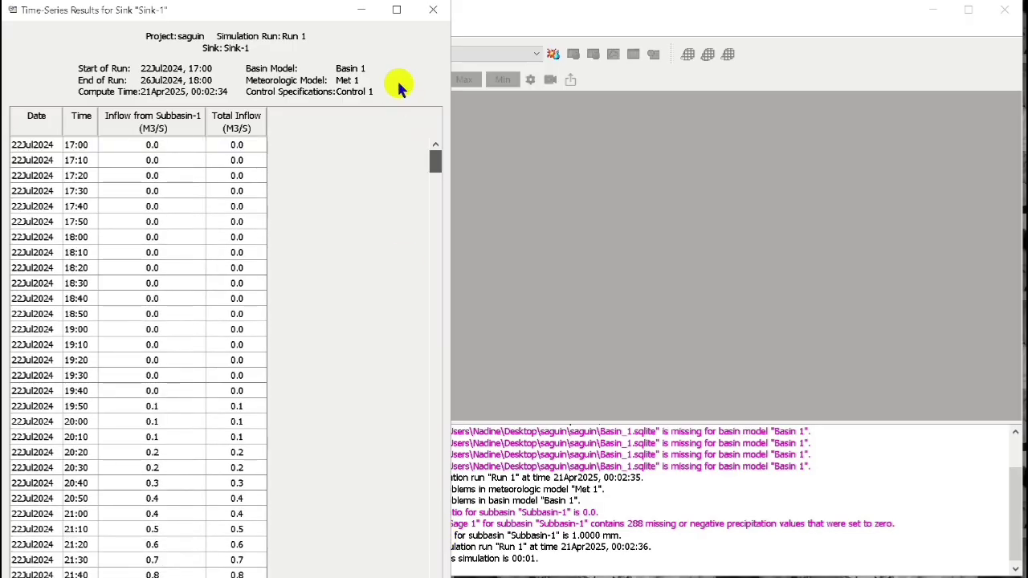
{"action": "left_click", "coordinate": [431, 8]}
{"action": "left_click", "coordinate": [100, 200]}
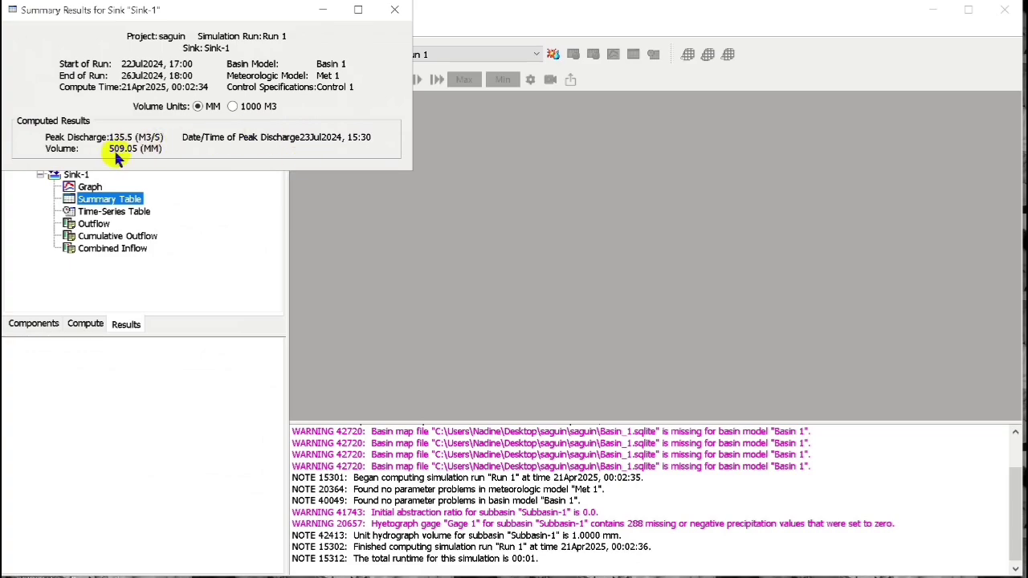
Close Sink-1's summary, then view and close Sink-1's outflow graph.
{"action": "left_click", "coordinate": [394, 13]}
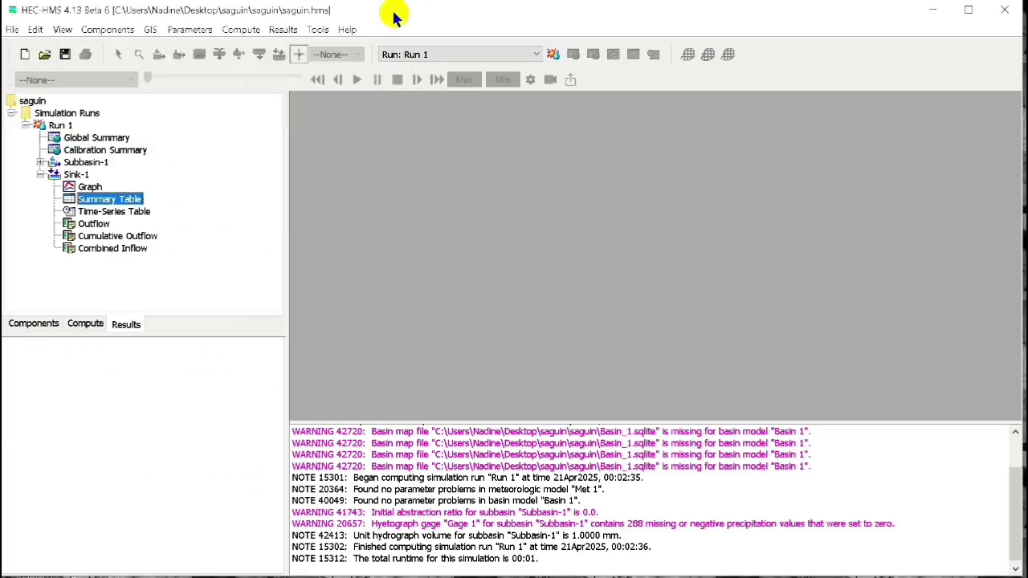
{"action": "left_click", "coordinate": [87, 186]}
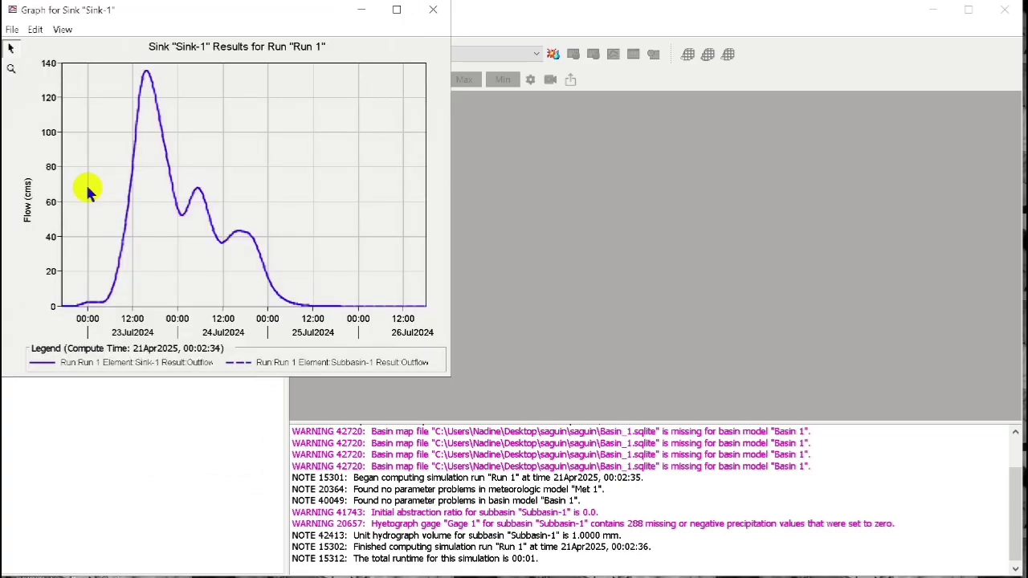
{"action": "left_click_drag", "start_coordinate": [330, 20], "coordinate": [381, 61]}
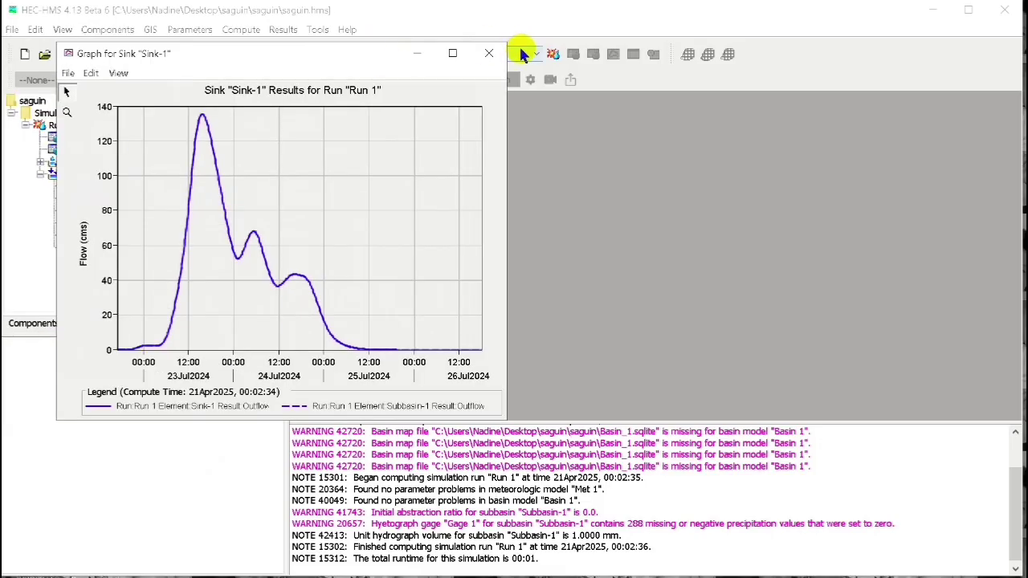
{"action": "left_click", "coordinate": [489, 53]}
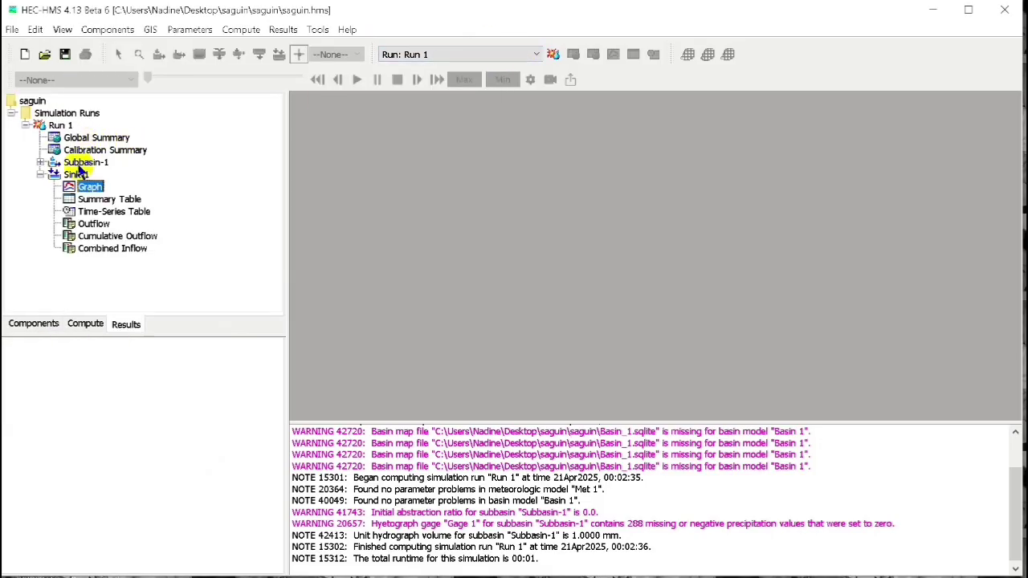
Check Run 1's simulation run properties, then return to the Results list.
{"action": "left_click", "coordinate": [87, 324]}
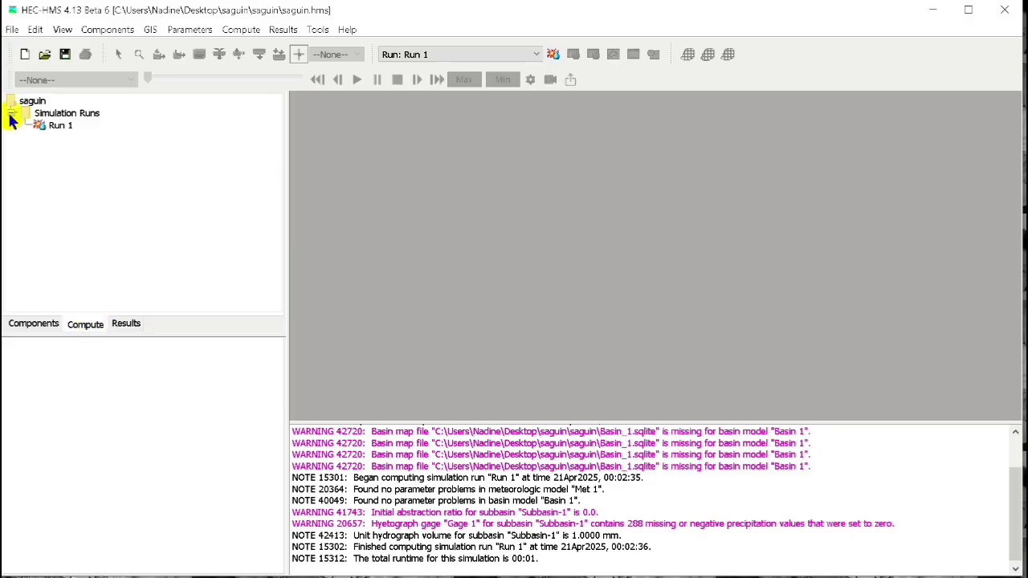
{"action": "left_click", "coordinate": [60, 127]}
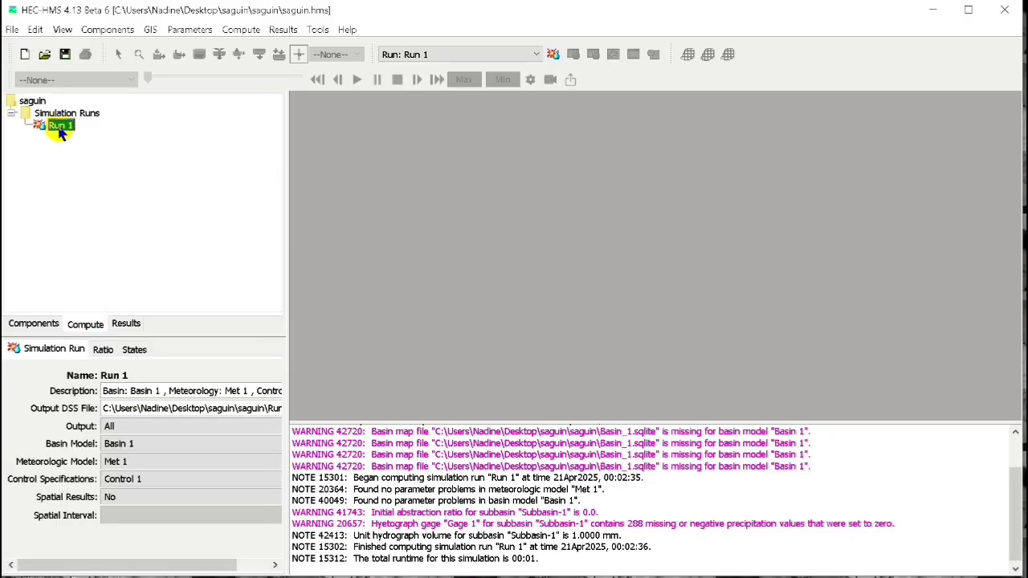
{"action": "left_click", "coordinate": [130, 325]}
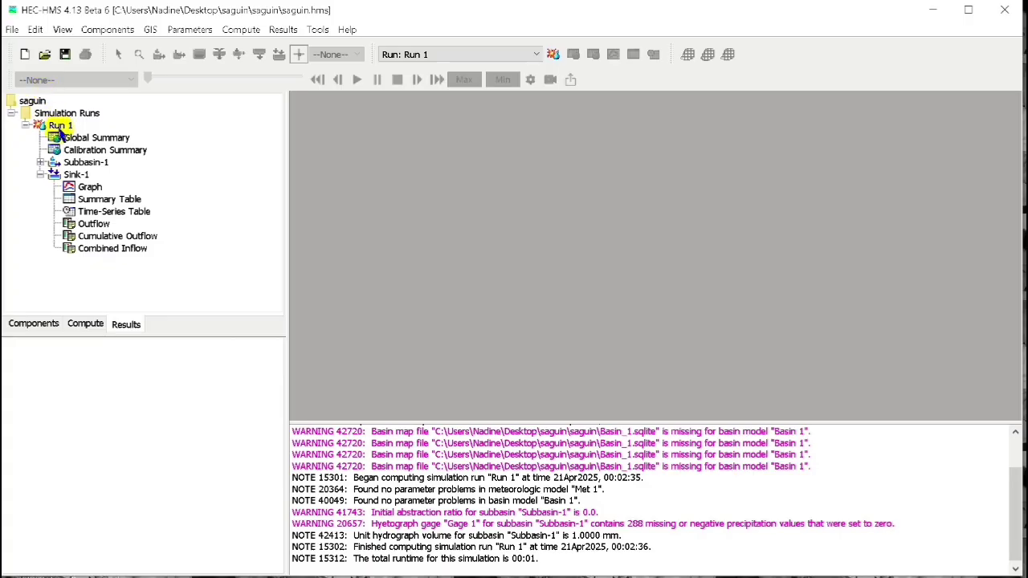
Open Subbasin-1's results graph showing precipitation, losses and outflow hydrograph.
{"action": "left_click", "coordinate": [87, 164]}
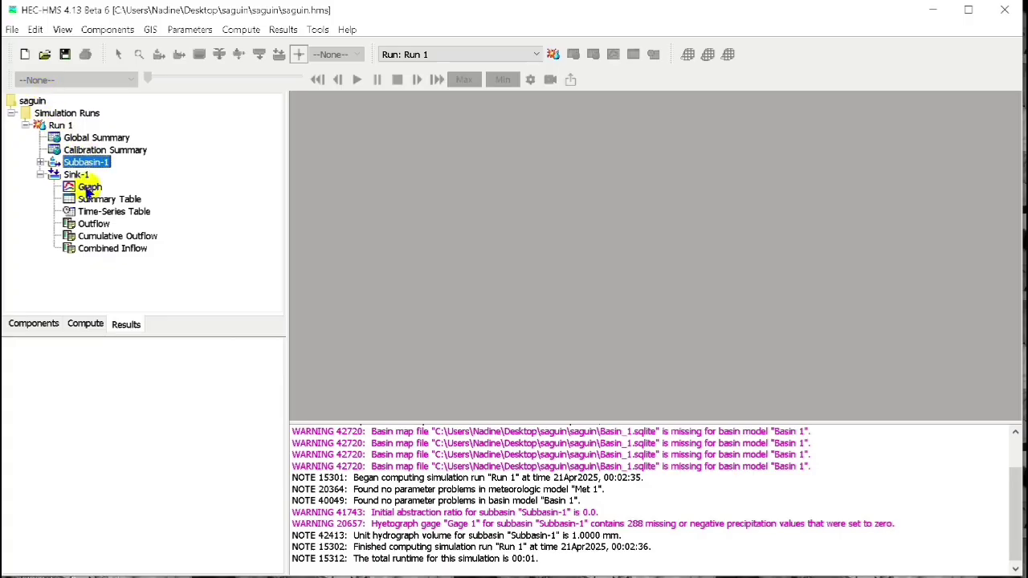
{"action": "left_click", "coordinate": [86, 188]}
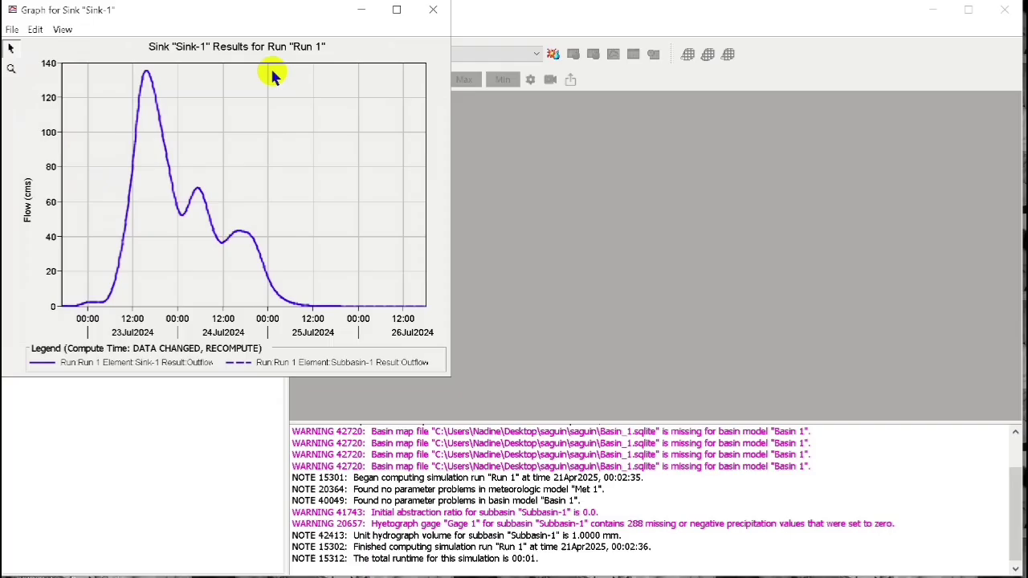
{"action": "left_click", "coordinate": [434, 11]}
{"action": "left_click", "coordinate": [85, 164]}
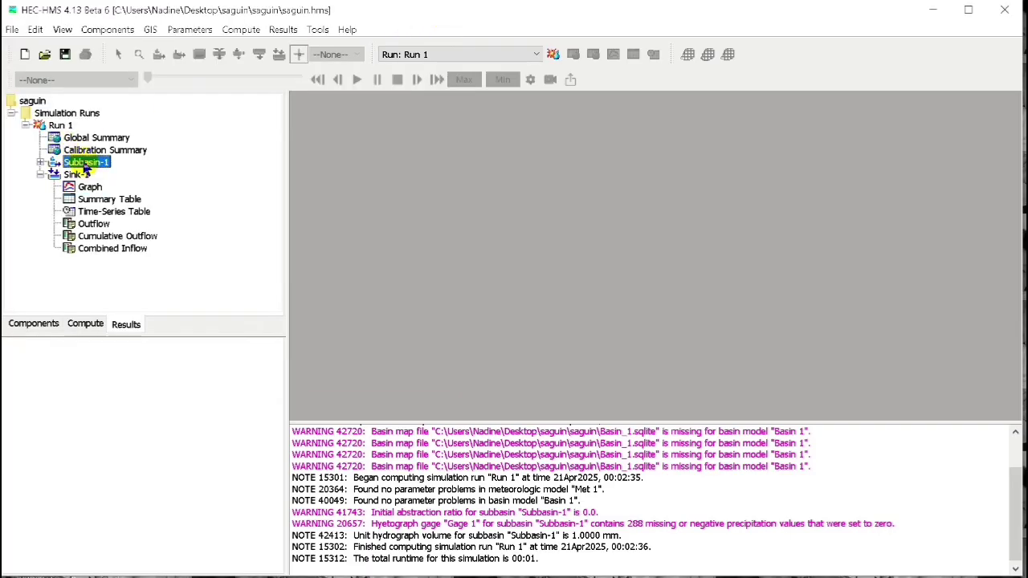
{"action": "left_click", "coordinate": [40, 162]}
{"action": "left_click", "coordinate": [86, 147]}
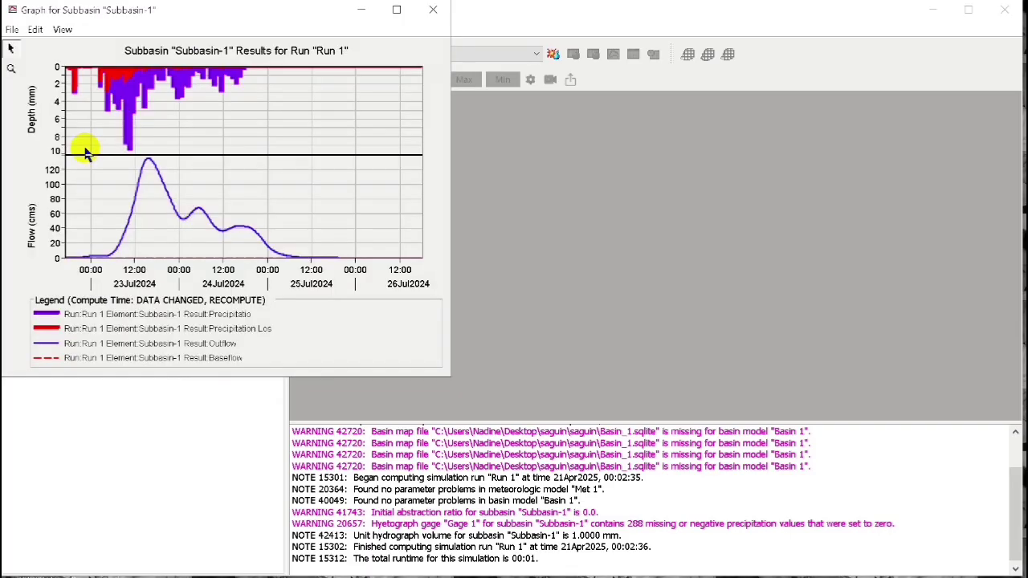